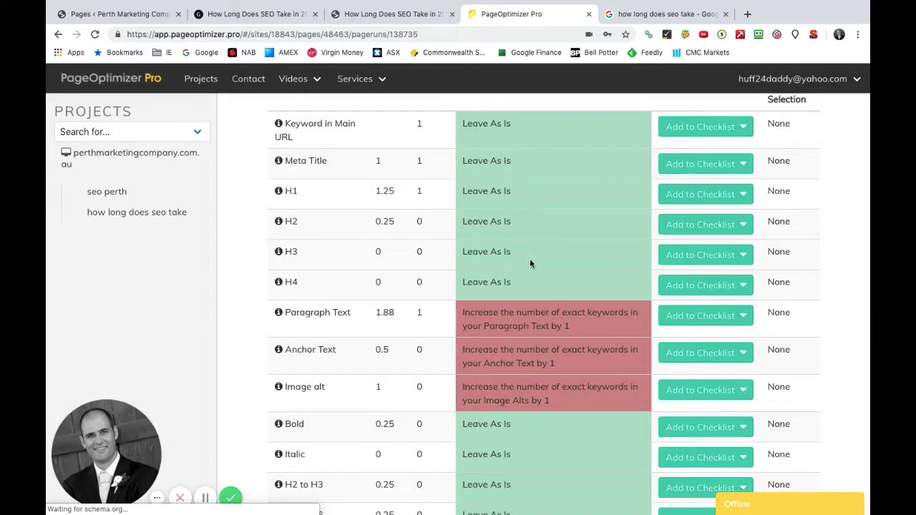
Check the report's word count targets and review the exact keyword recommendations for each on-page signal.
scroll(529, 258, "up", 5)
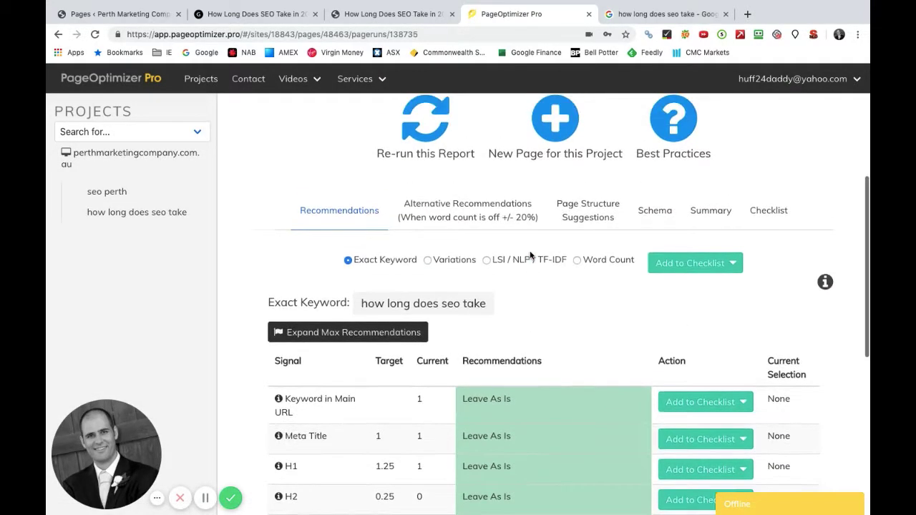
left_click(577, 260)
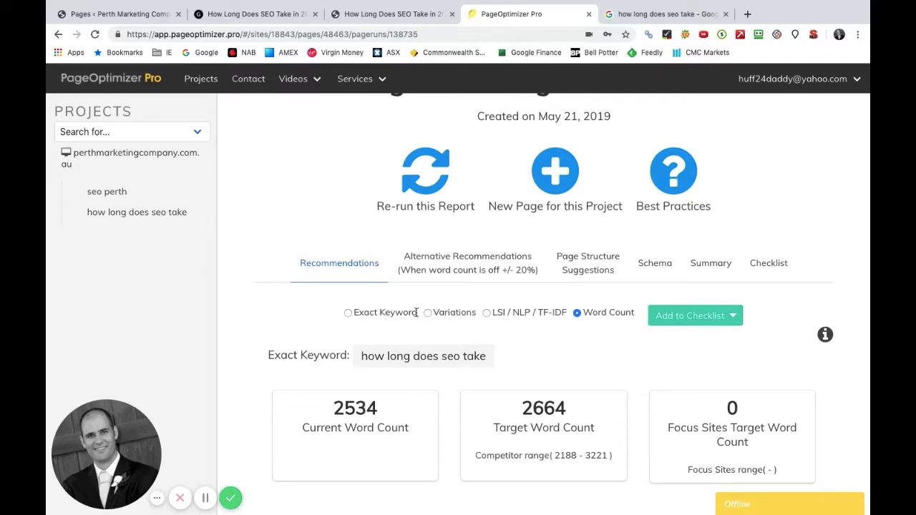
left_click(348, 313)
scroll(499, 315, "down", 1)
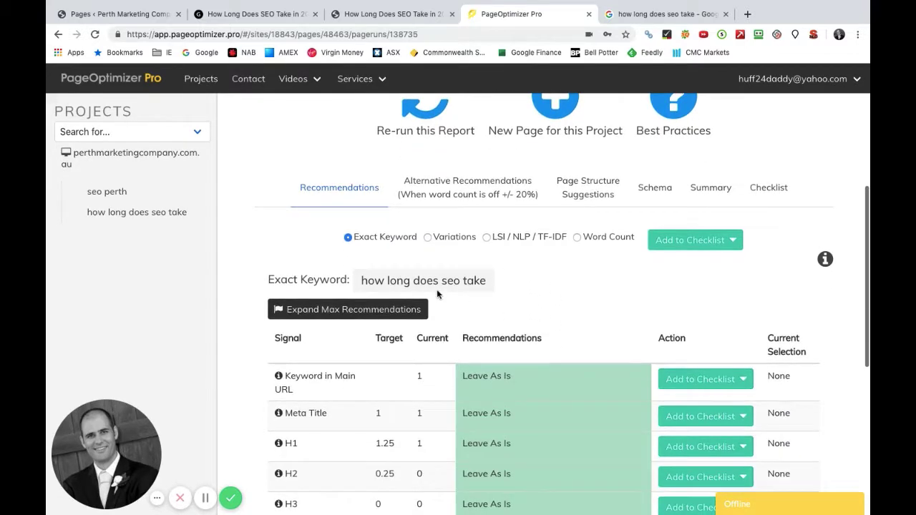
scroll(488, 338, "down", 4)
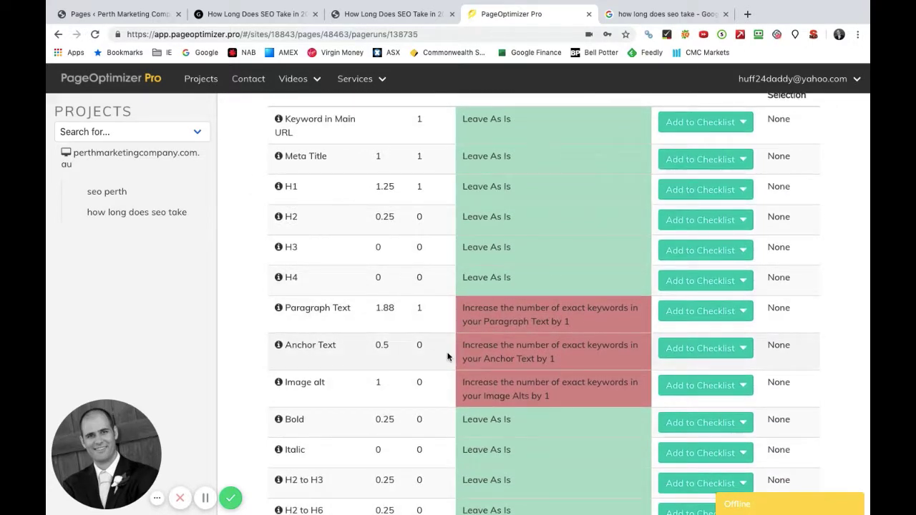
scroll(448, 357, "down", 1)
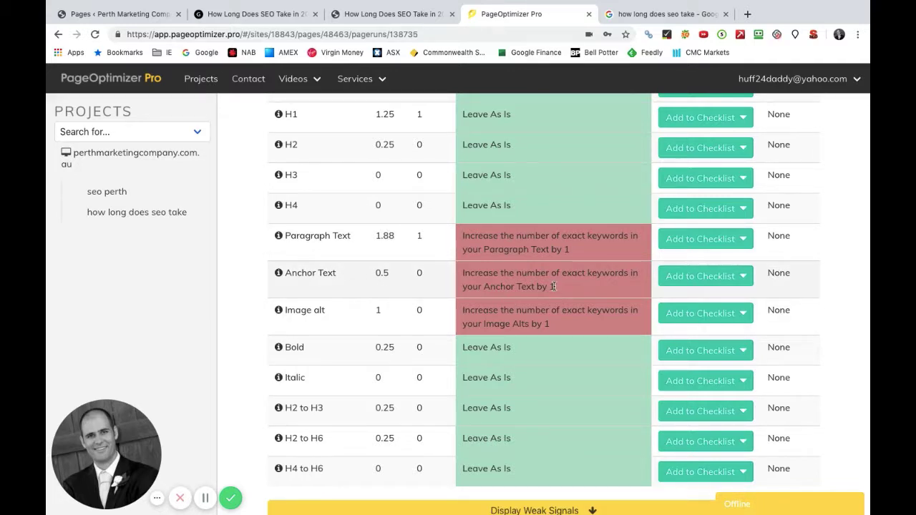
scroll(510, 328, "up", 3)
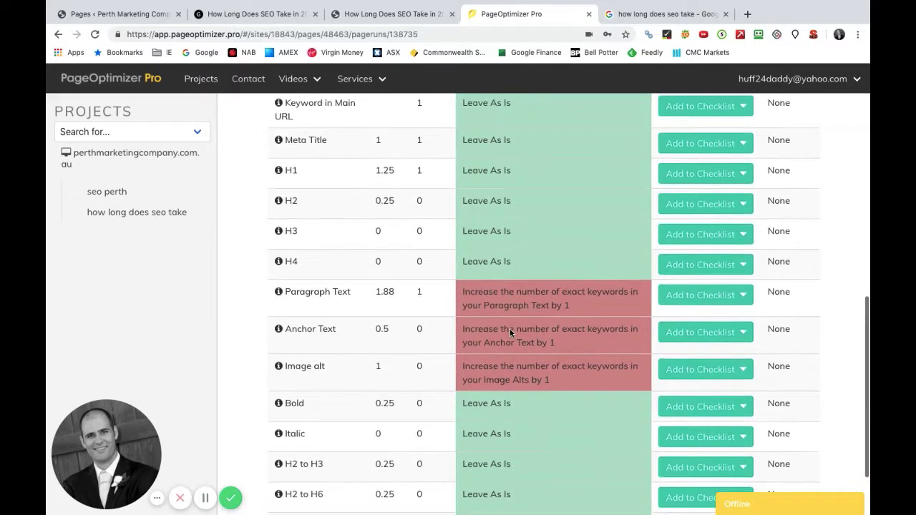
mouse_move(363, 84)
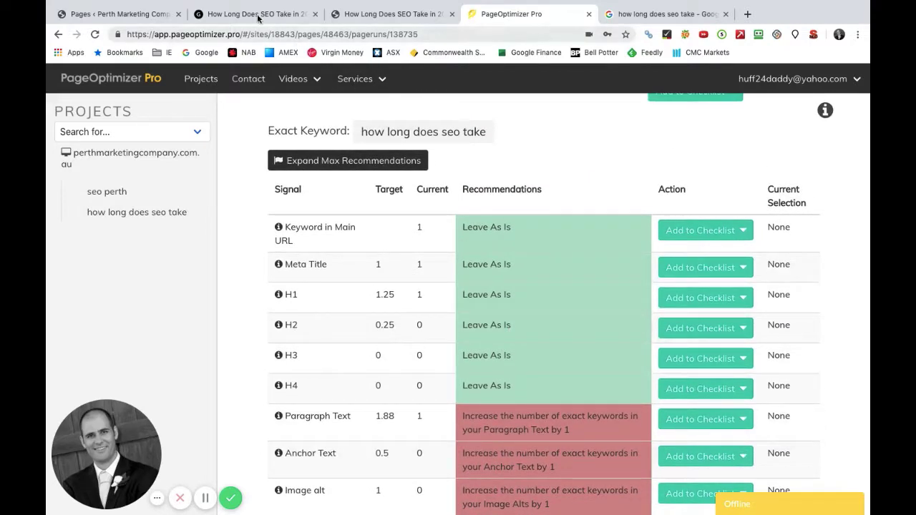
Switch to the "How Long Does SEO Take in 2019?" article in the page editor and select the clock image to inspect its options.
left_click(258, 14)
left_click(380, 14)
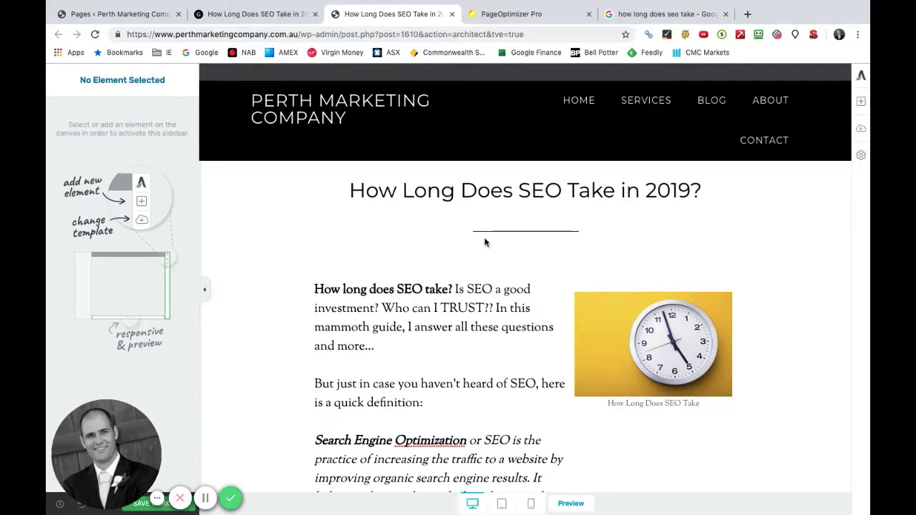
scroll(509, 332, "down", 2)
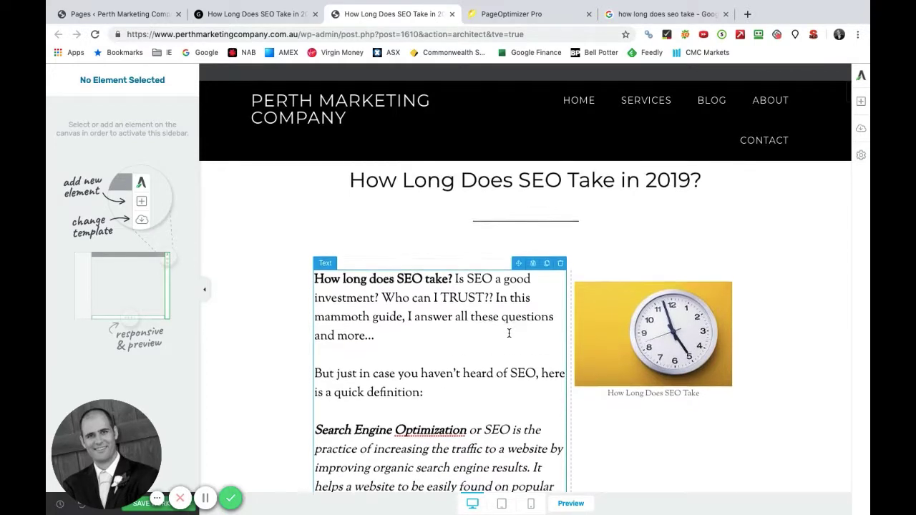
left_click(637, 331)
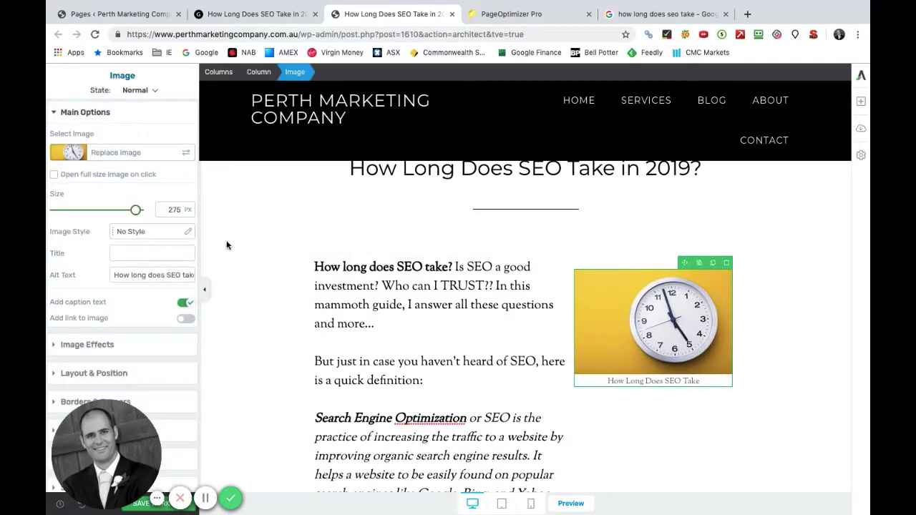
View the Google Images results for "how long does seo take" and examine the clock image's alt text in the page editor.
left_click(651, 14)
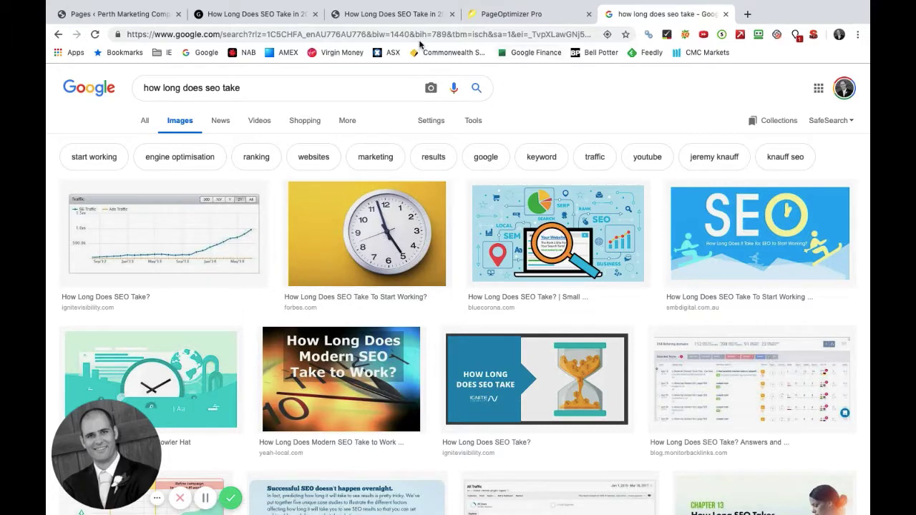
left_click(376, 14)
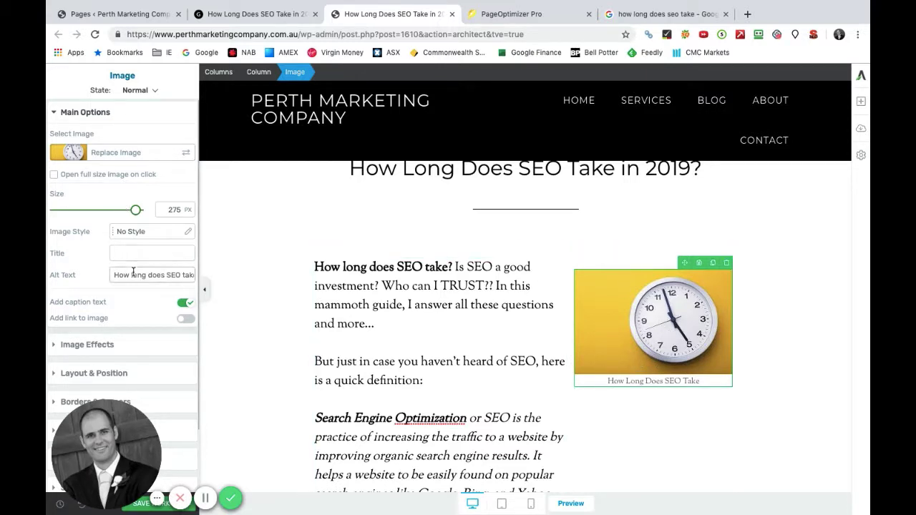
scroll(133, 272, "down", 1)
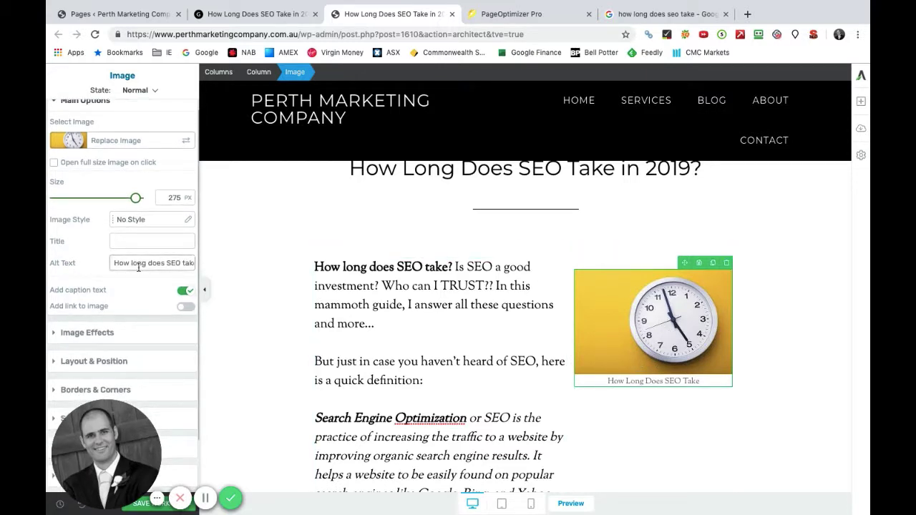
scroll(144, 267, "down", 2)
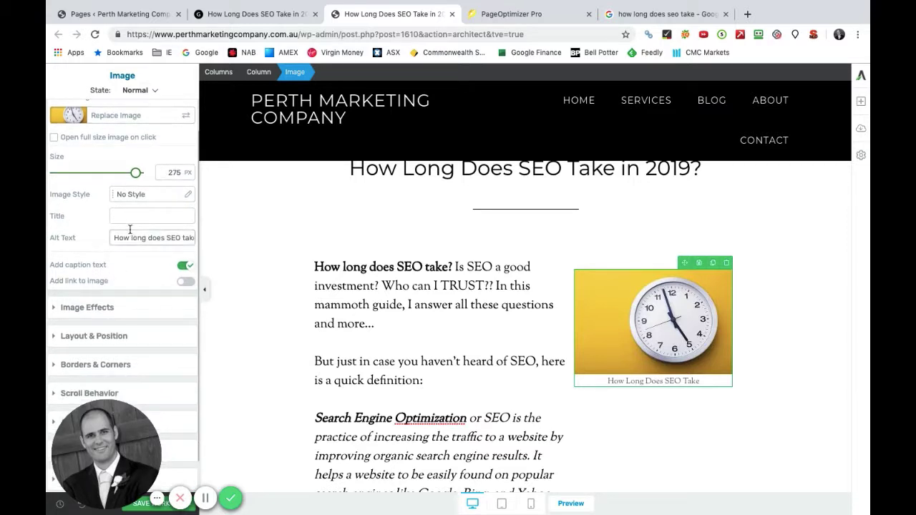
scroll(129, 218, "up", 3)
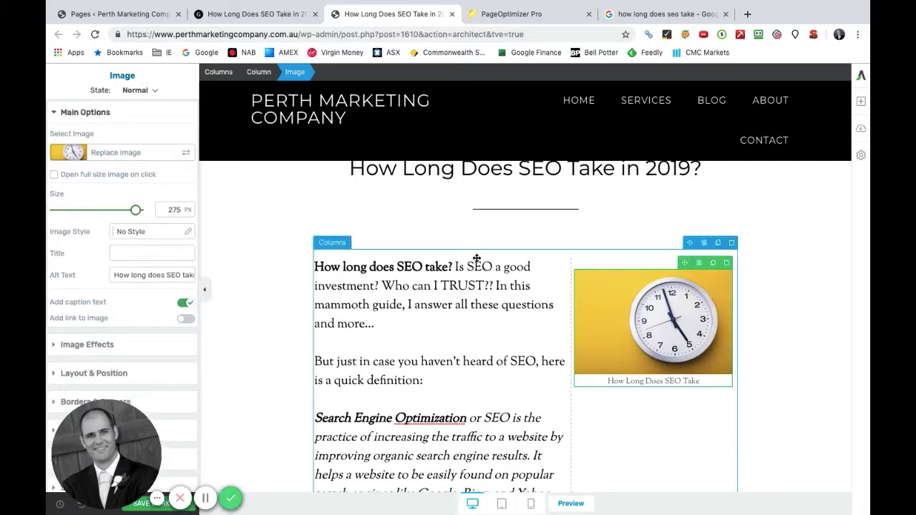
Inspect the article's opening text block and compare it with the exact keyword recommendations in PageOptimizer Pro.
left_click(508, 322)
scroll(478, 334, "down", 1)
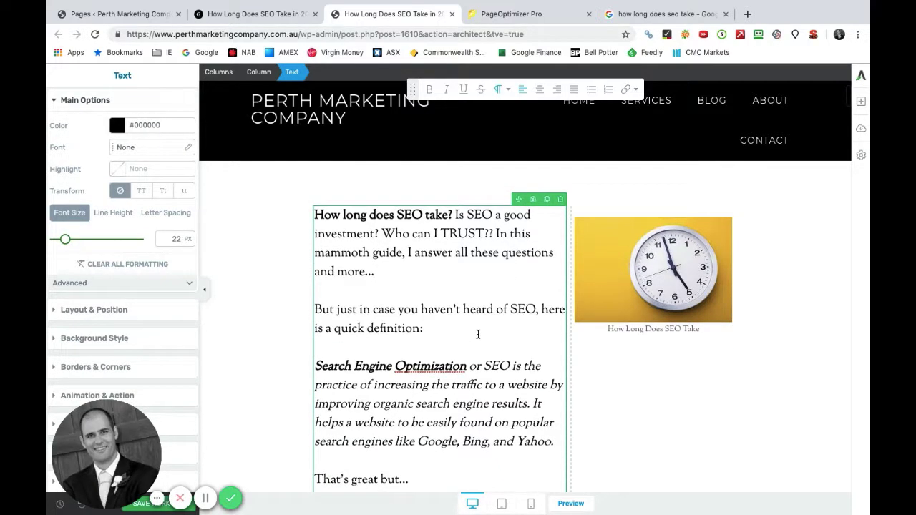
left_click(525, 14)
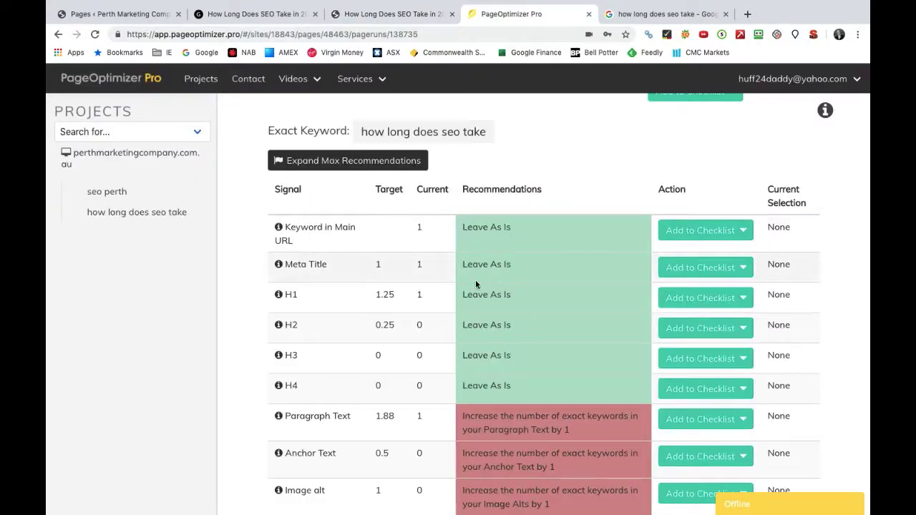
scroll(476, 286, "down", 2)
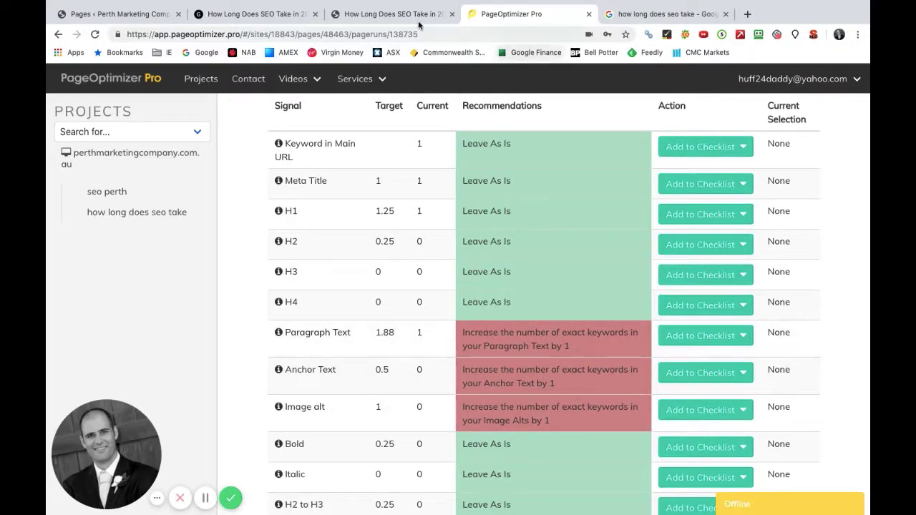
Examine the linked phrase "how long does SEO take" in the article's closing paragraph in the page editor.
left_click(391, 15)
scroll(478, 299, "down", 20)
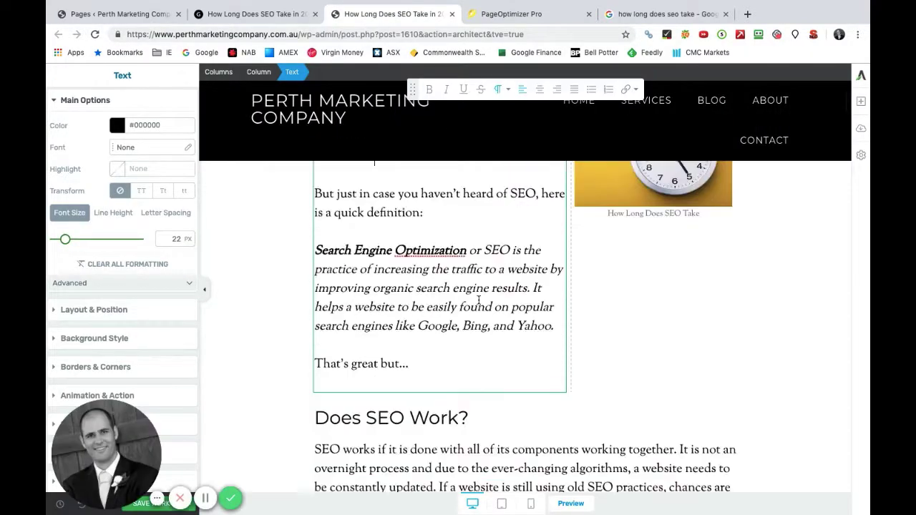
scroll(478, 299, "down", 10)
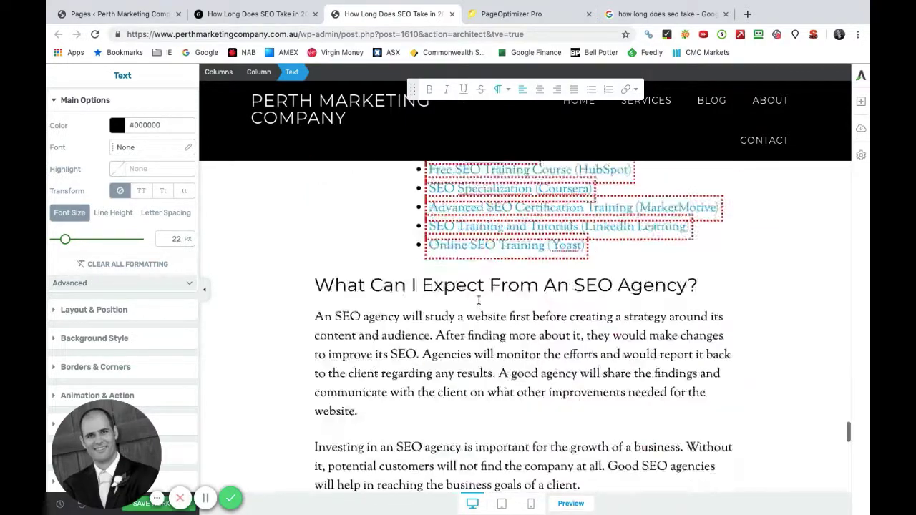
scroll(479, 299, "up", 1)
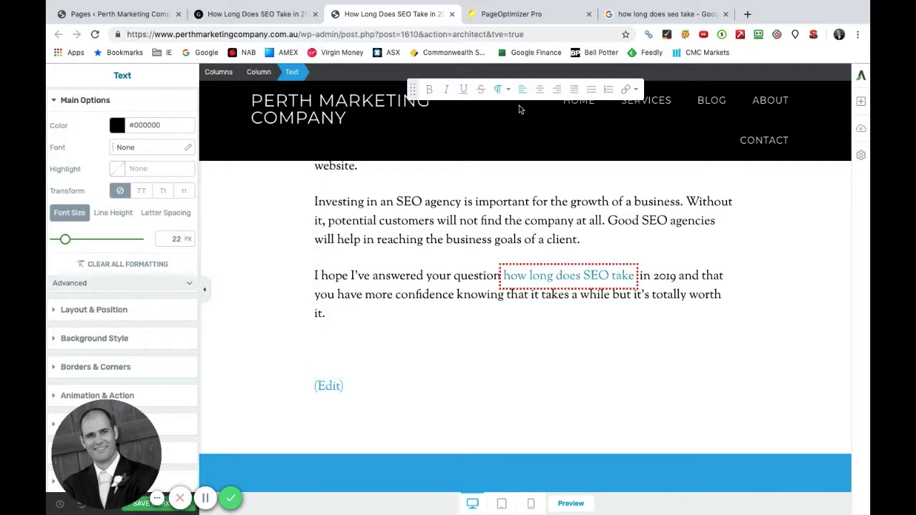
Return to the PageOptimizer Pro report, show the Variations recommendations, and review the target and current counts for each signal.
left_click(540, 14)
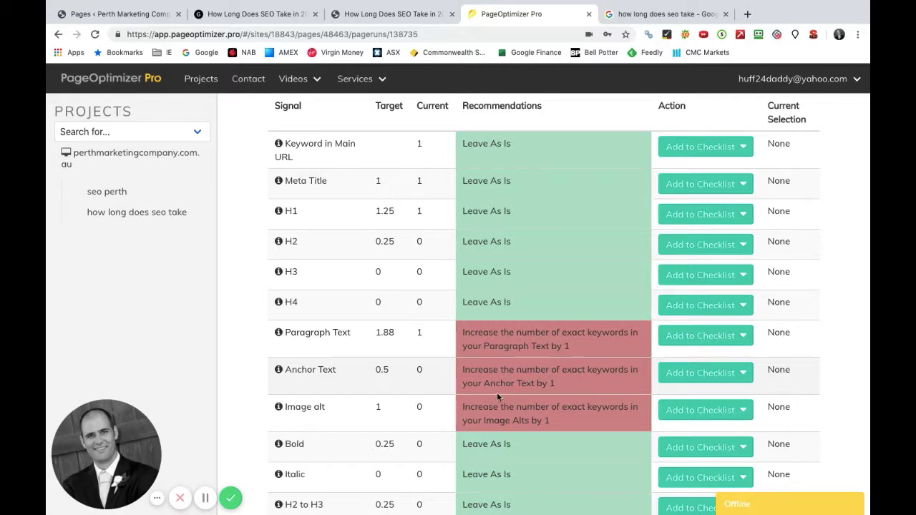
scroll(519, 372, "up", 5)
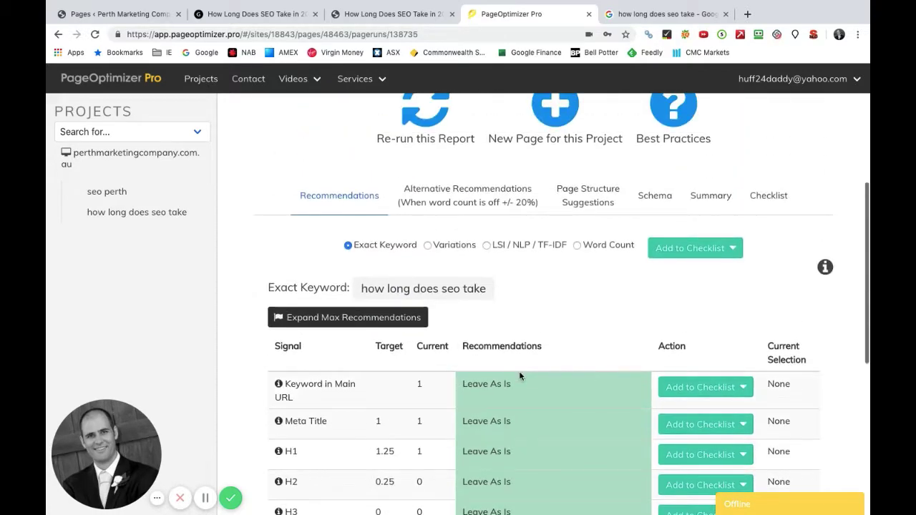
scroll(507, 386, "down", 4)
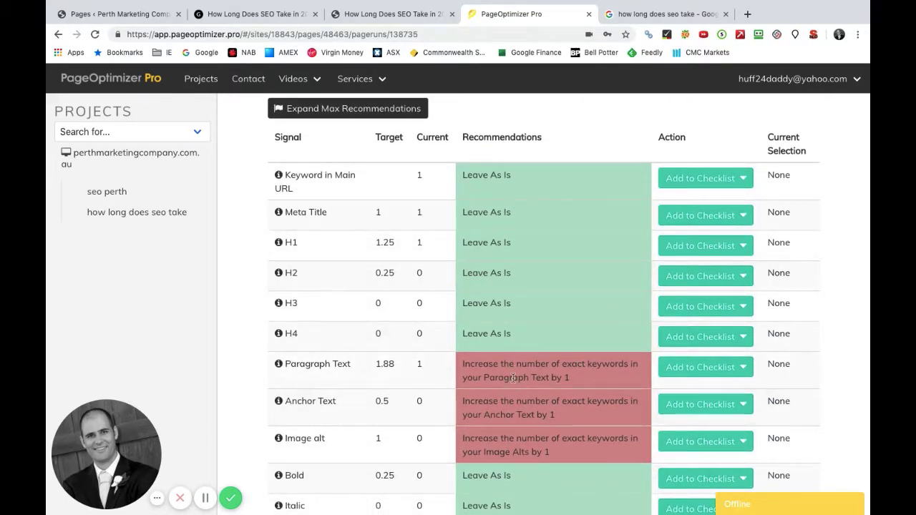
scroll(515, 379, "up", 6)
left_click(430, 327)
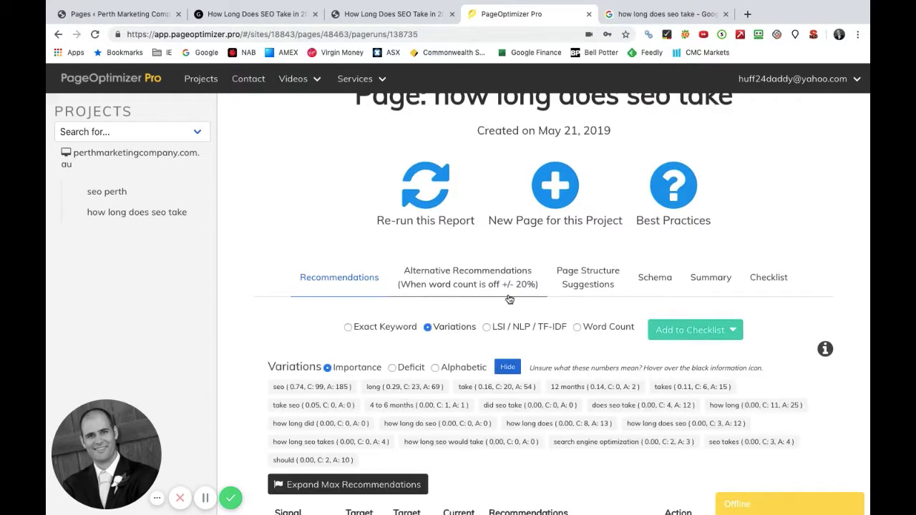
scroll(507, 299, "down", 6)
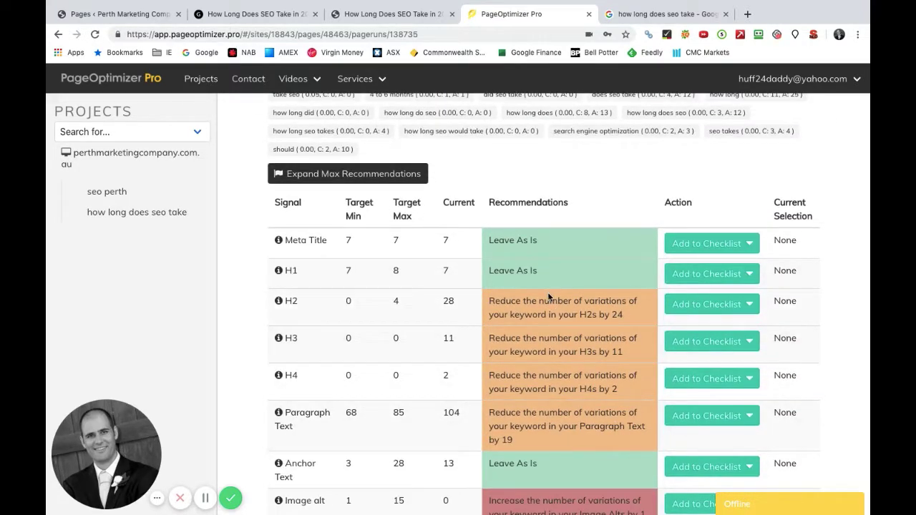
scroll(549, 297, "down", 1)
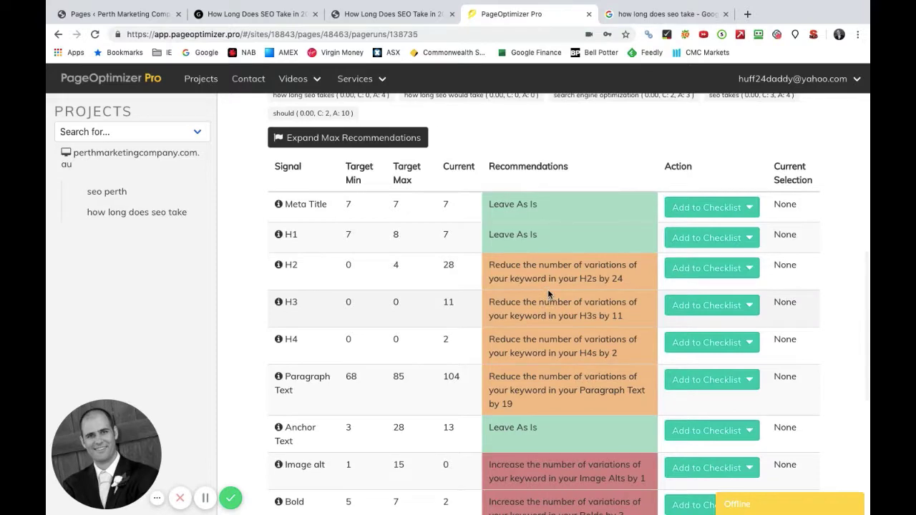
scroll(521, 247, "down", 2)
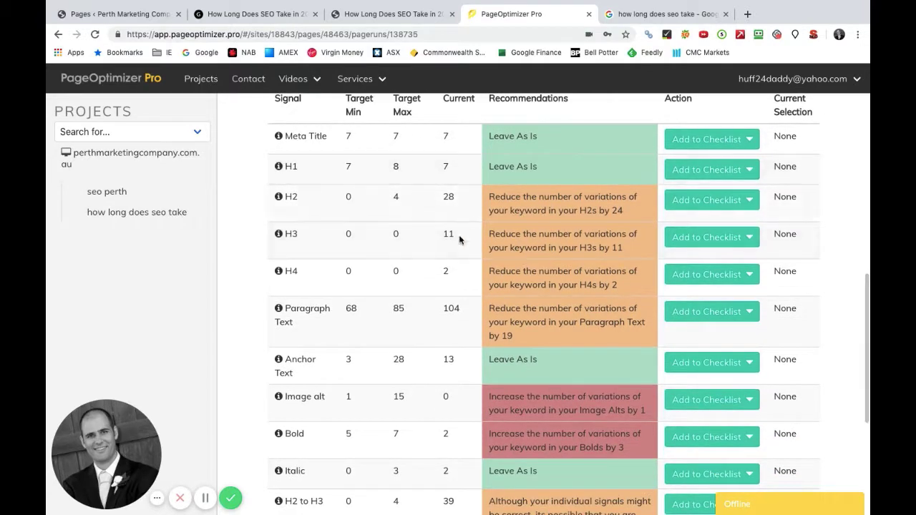
scroll(516, 268, "up", 10)
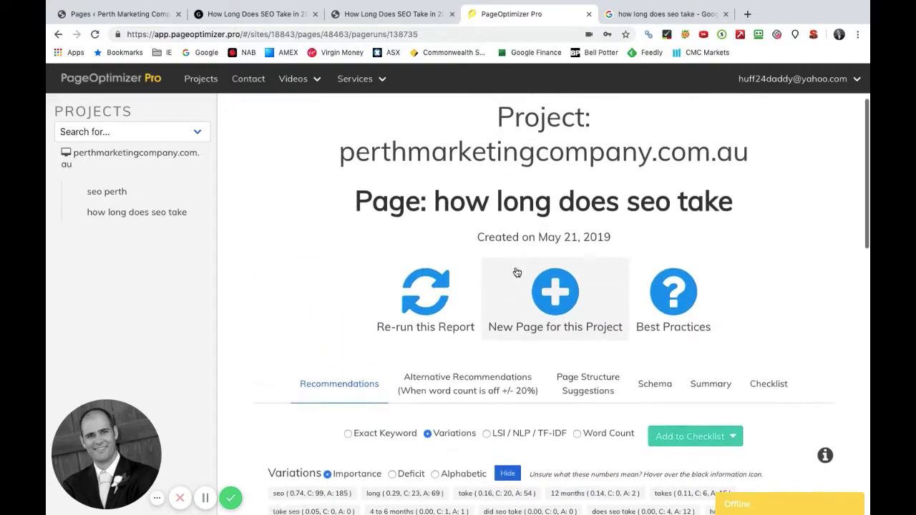
scroll(584, 227, "down", 6)
scroll(584, 227, "down", 5)
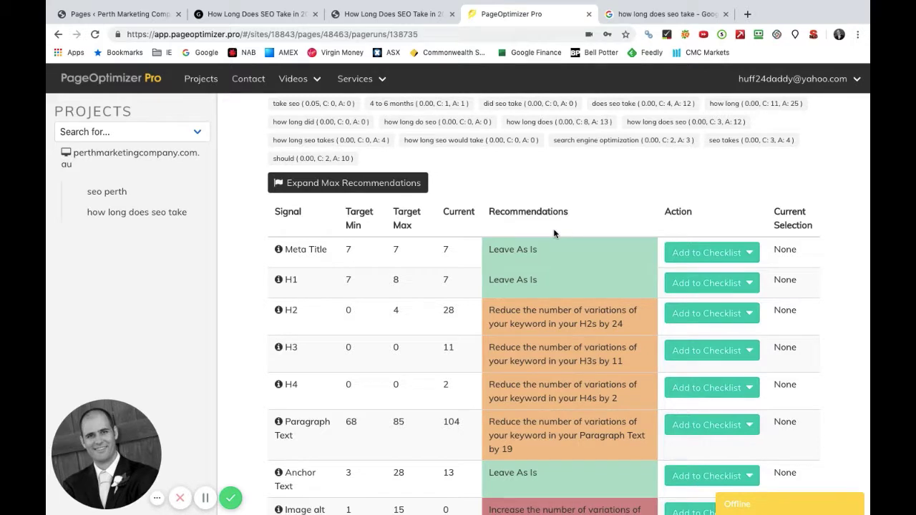
scroll(538, 349, "down", 2)
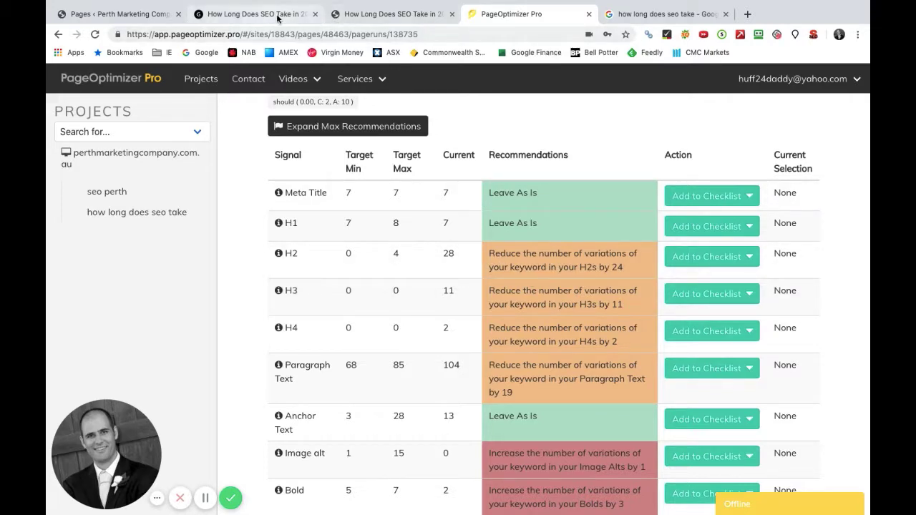
Scan the article's headings and body text in the page editor, and compare them with the report's Variations recommendations.
left_click(368, 16)
scroll(414, 265, "up", 5)
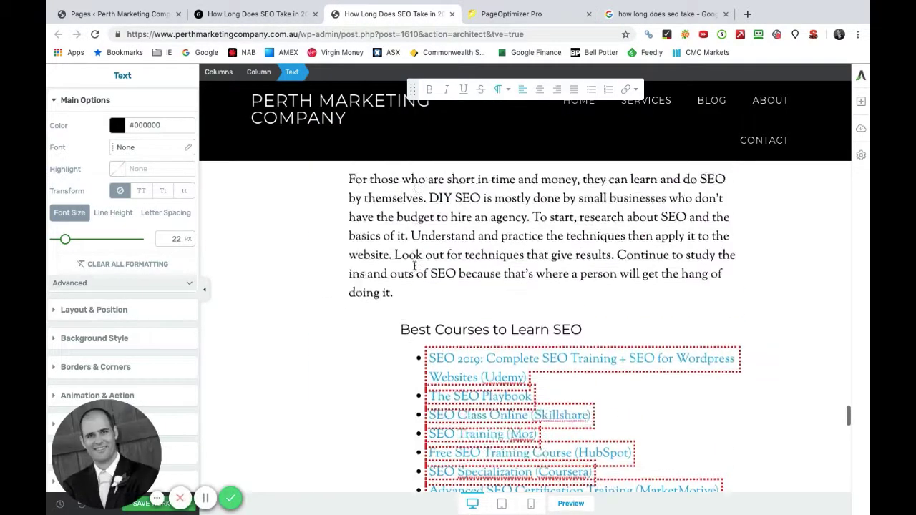
scroll(418, 265, "up", 5)
scroll(444, 267, "up", 10)
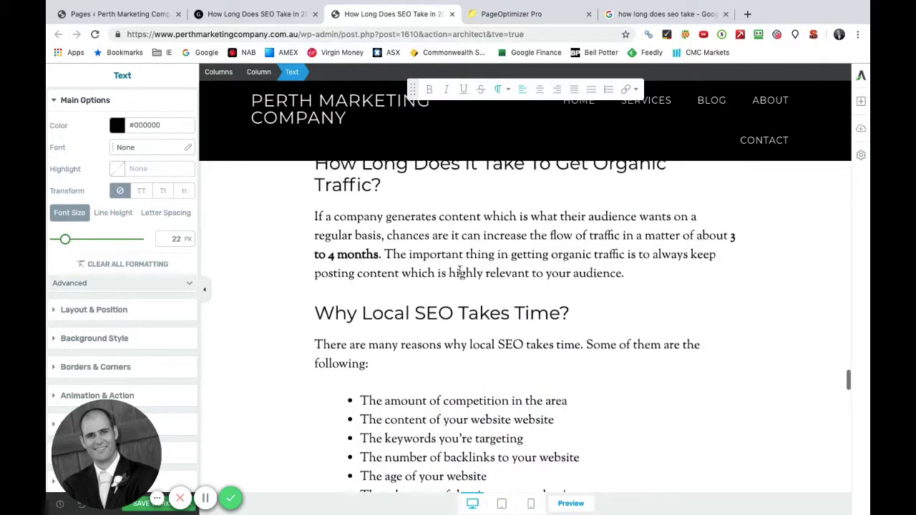
scroll(459, 270, "up", 5)
left_click(511, 14)
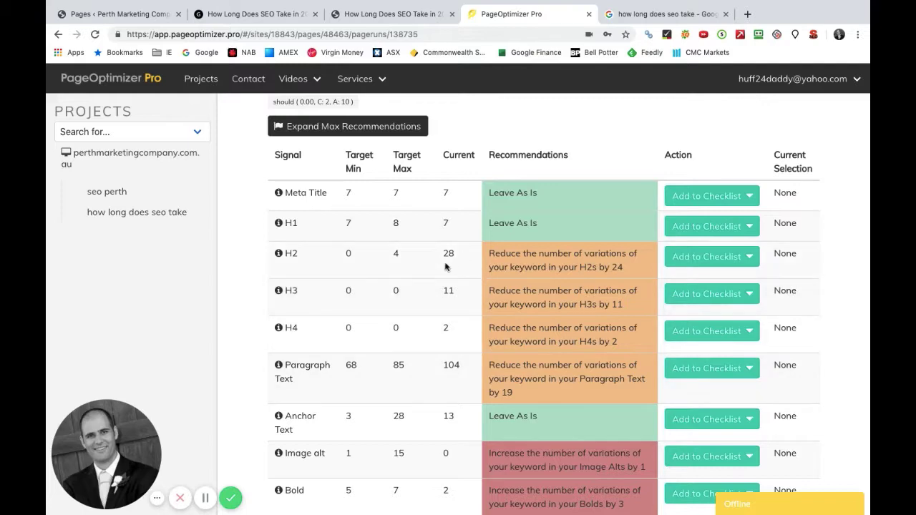
scroll(486, 307, "down", 1)
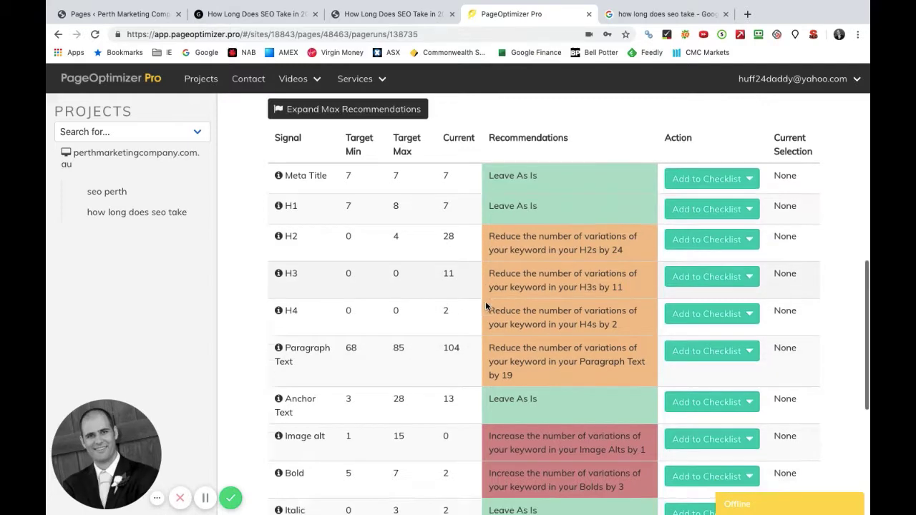
Review the remaining Variations recommendations down to H4 to H6, and check the article's bold text in the page editor against them.
scroll(486, 307, "down", 3)
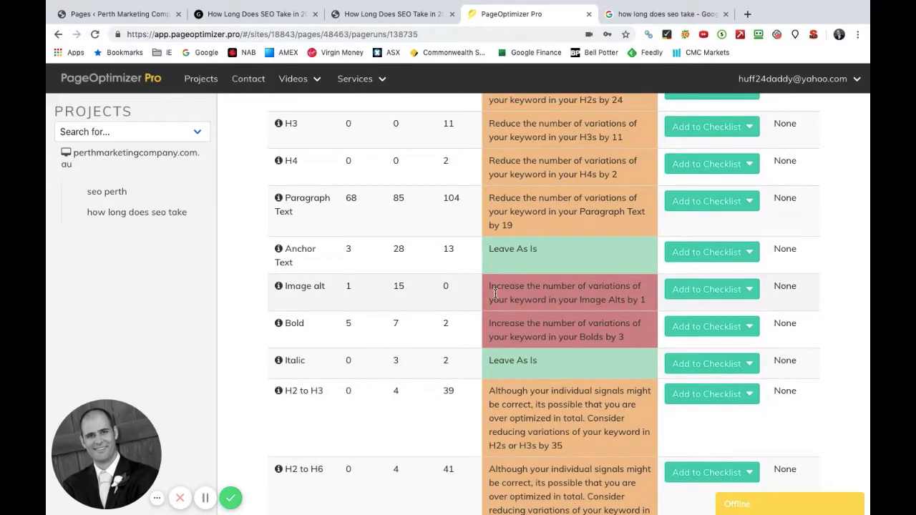
scroll(438, 365, "down", 2)
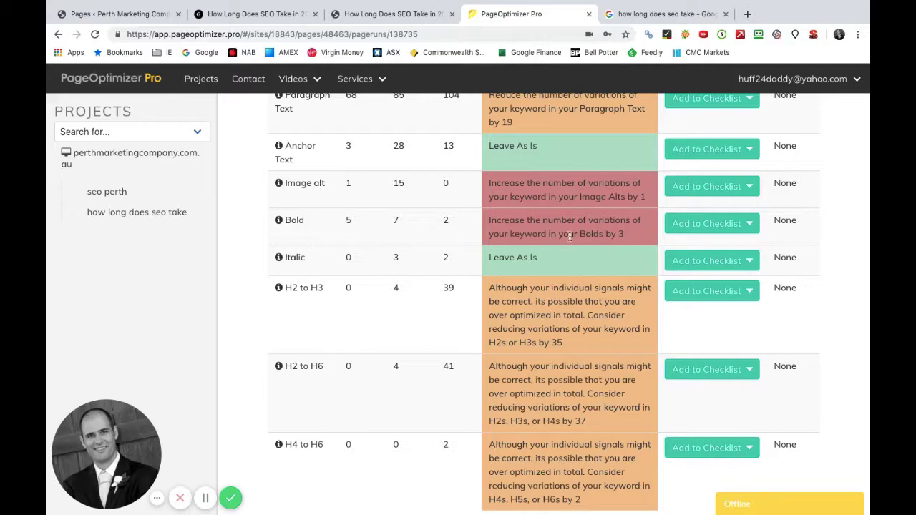
left_click(365, 14)
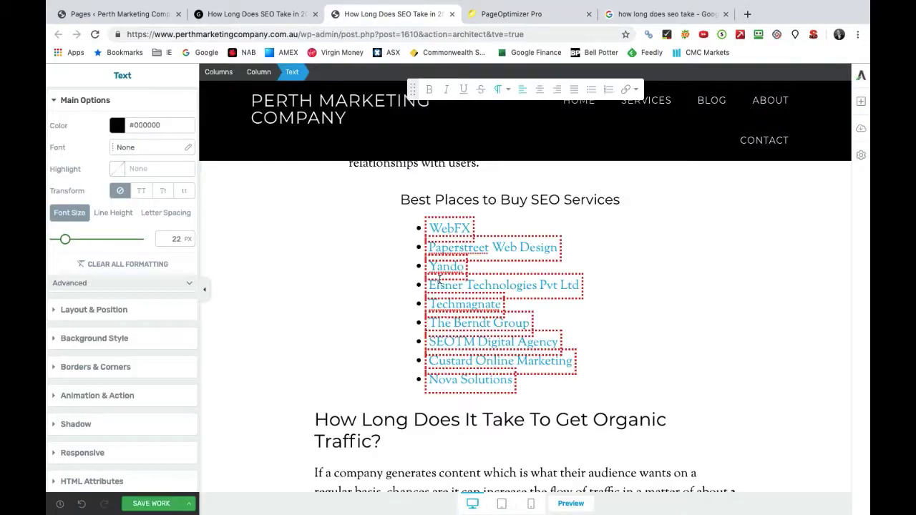
scroll(439, 279, "down", 20)
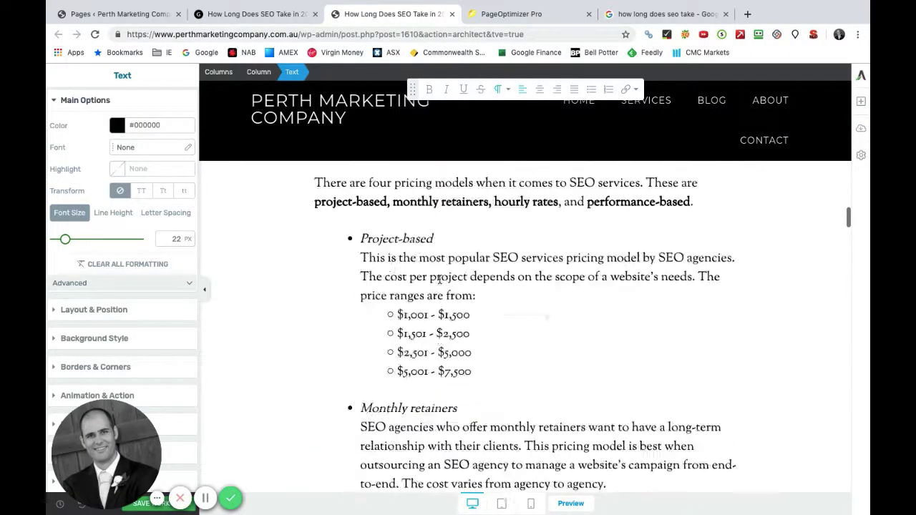
scroll(439, 279, "up", 5)
scroll(439, 280, "up", 15)
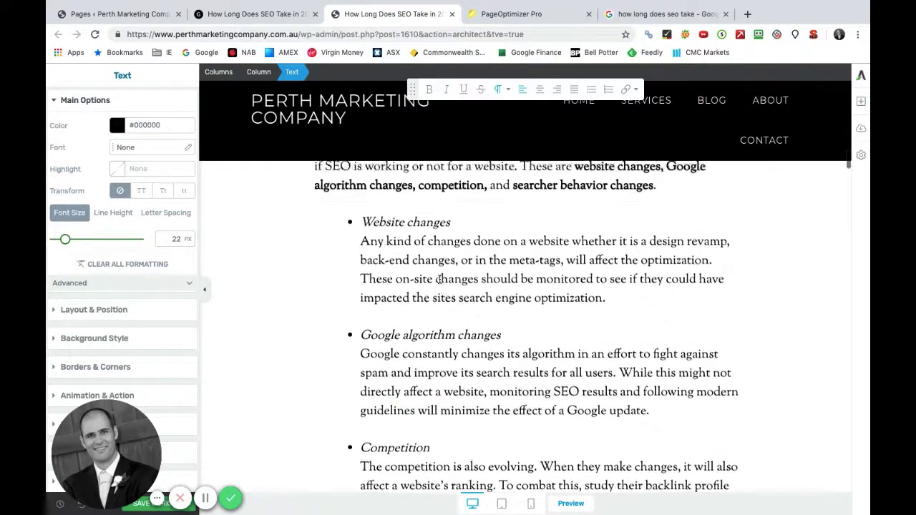
scroll(438, 279, "up", 10)
scroll(428, 274, "down", 1)
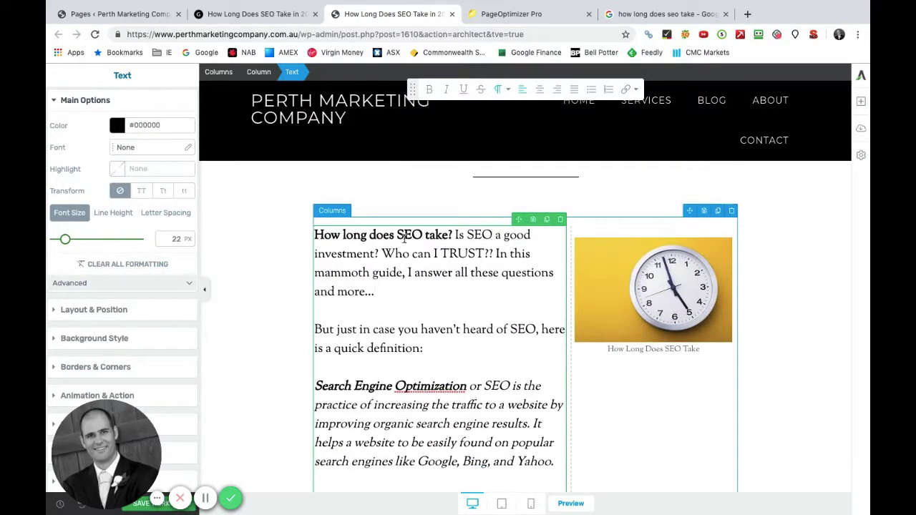
Return to the PageOptimizer Pro report, show the Exact Keyword recommendations, and review each signal including Bold.
left_click(505, 15)
scroll(467, 203, "up", 6)
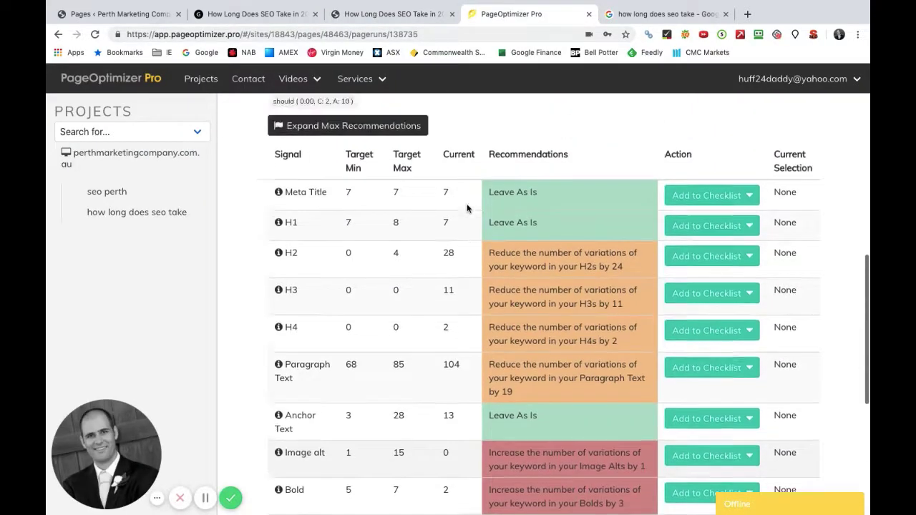
left_click(349, 167)
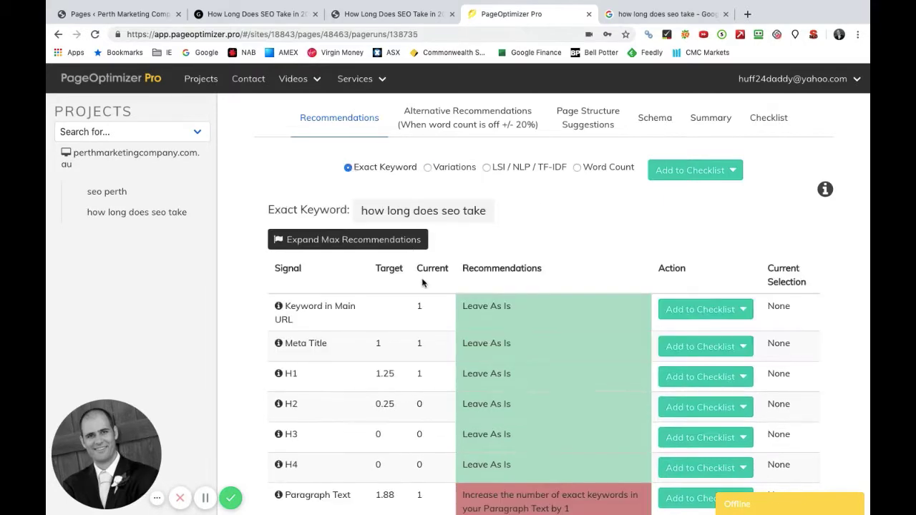
scroll(423, 281, "down", 4)
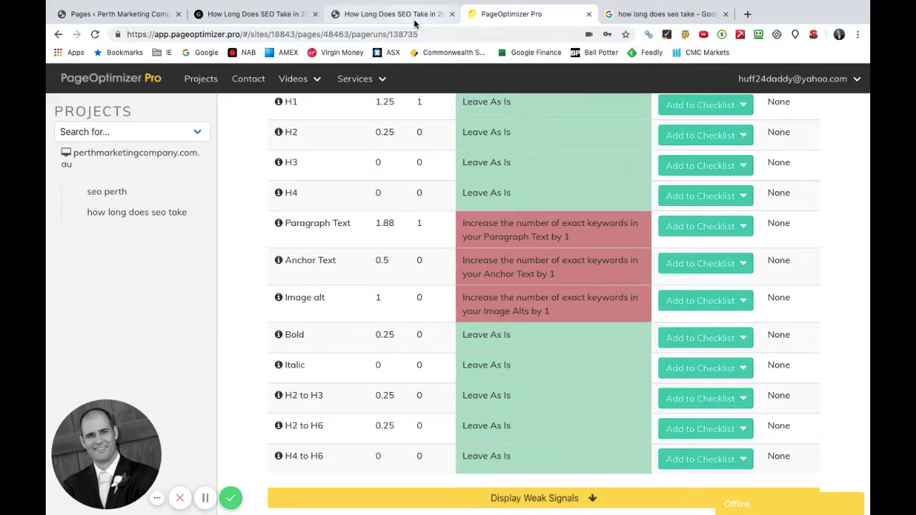
Remove the bold formatting from the opening phrase "How long does SEO take?" in the page editor.
left_click(373, 14)
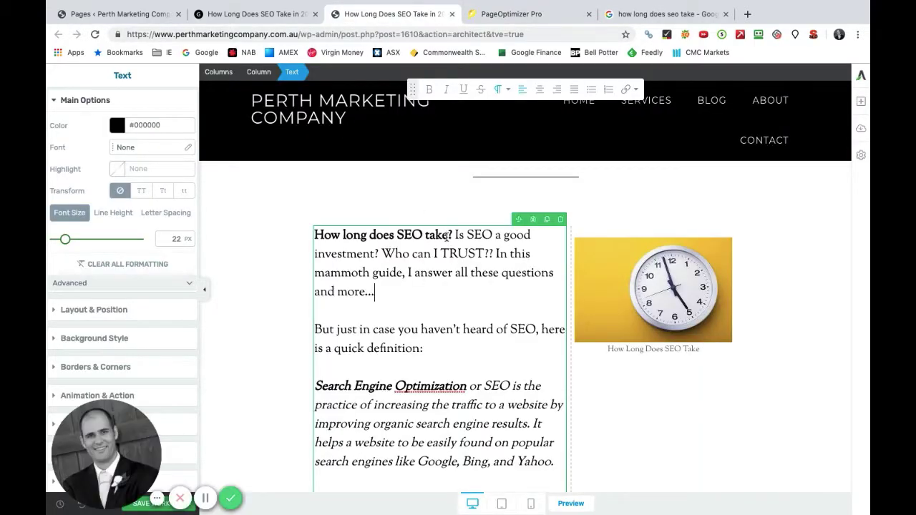
left_click_drag(453, 234, 314, 235)
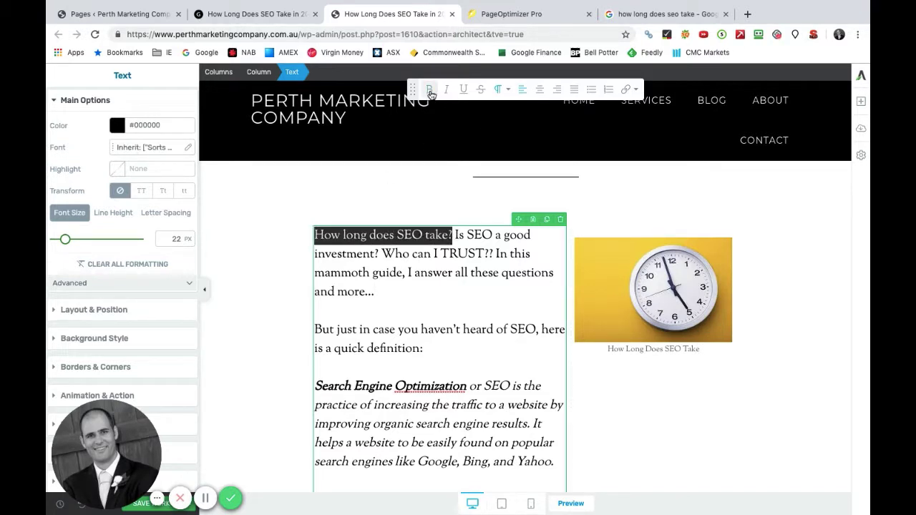
left_click(395, 331)
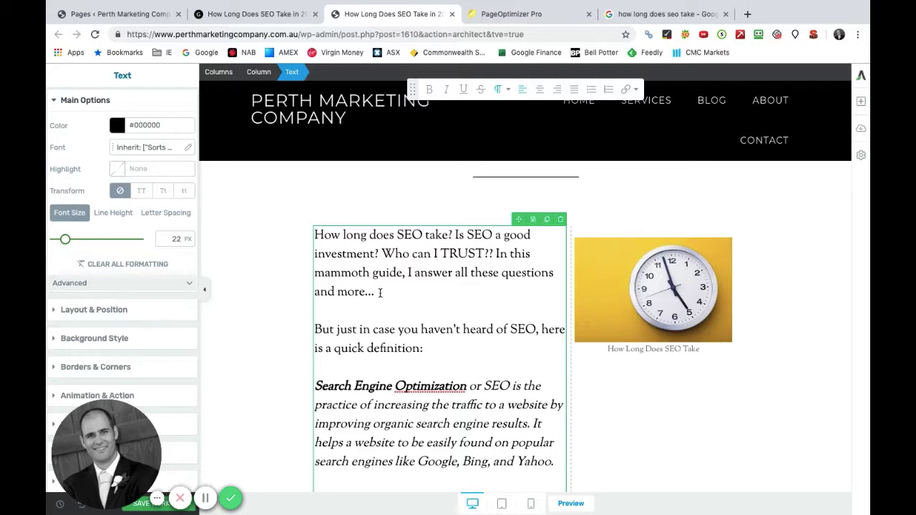
Examine the article's bold phrases and section headings from the introduction through to the section on ranking a new website on Google.
scroll(380, 293, "down", 1)
scroll(380, 293, "down", 5)
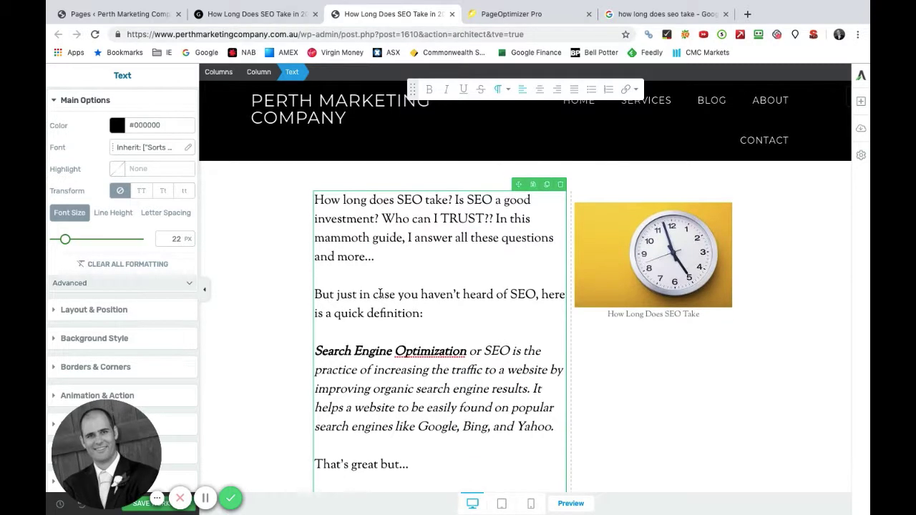
scroll(380, 293, "down", 8)
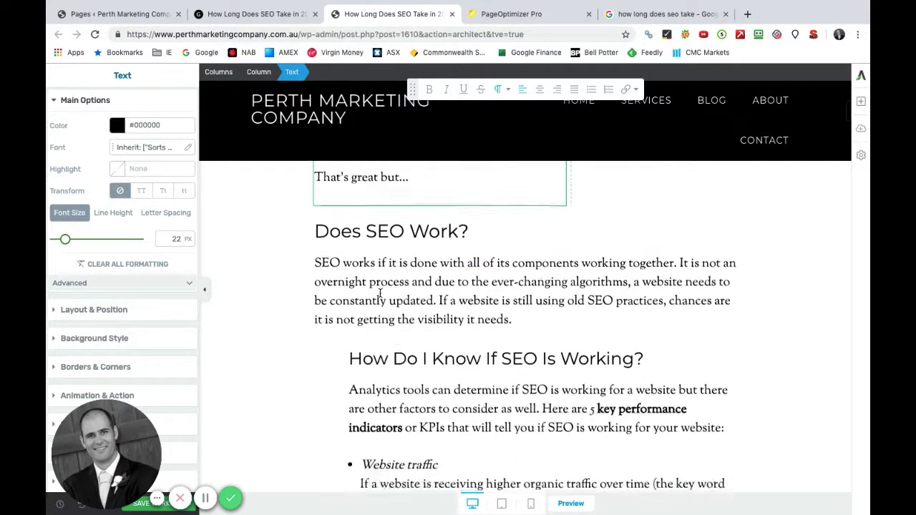
scroll(380, 293, "down", 16)
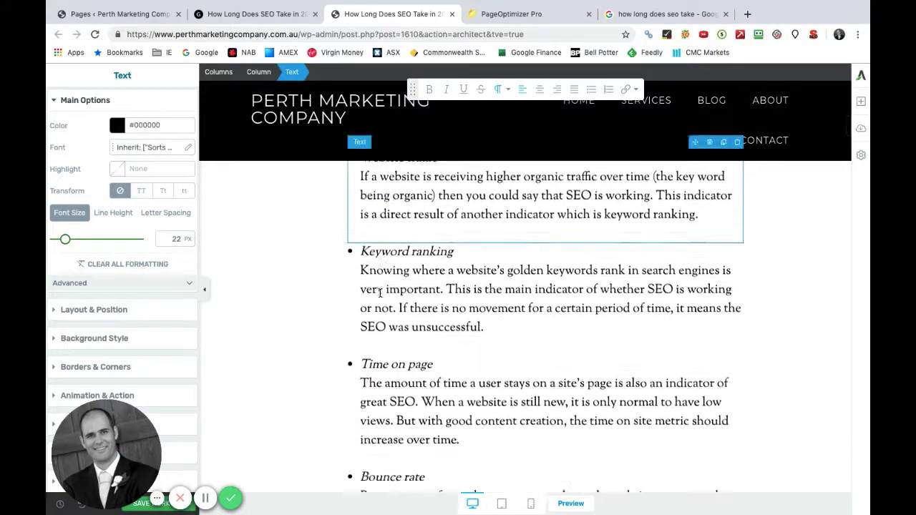
scroll(380, 293, "down", 8)
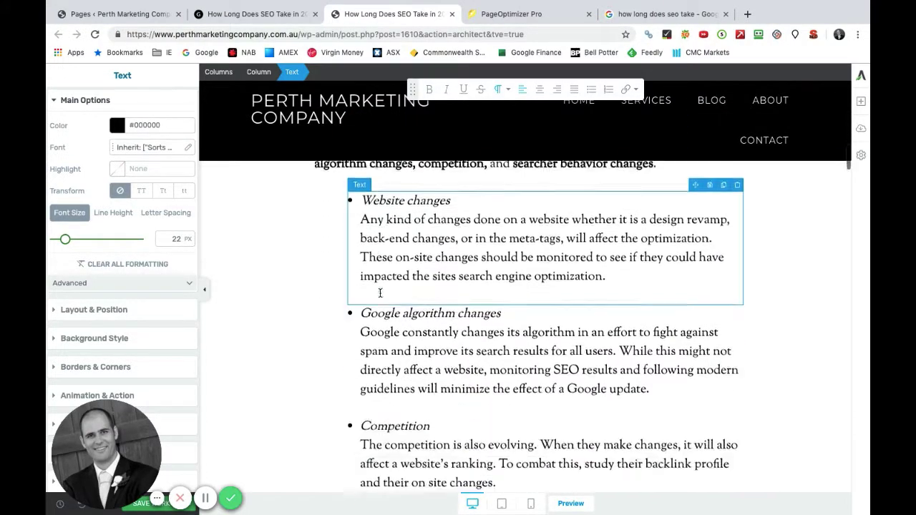
scroll(380, 293, "down", 6)
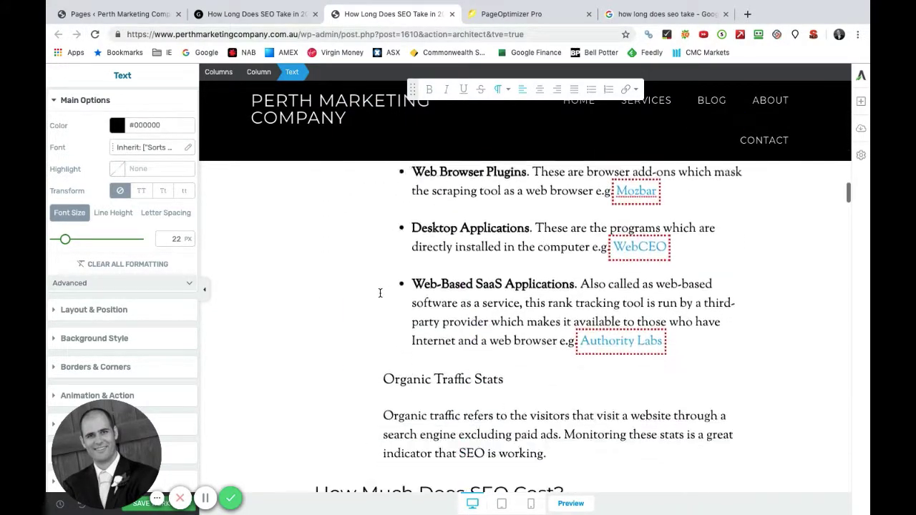
scroll(380, 295, "down", 8)
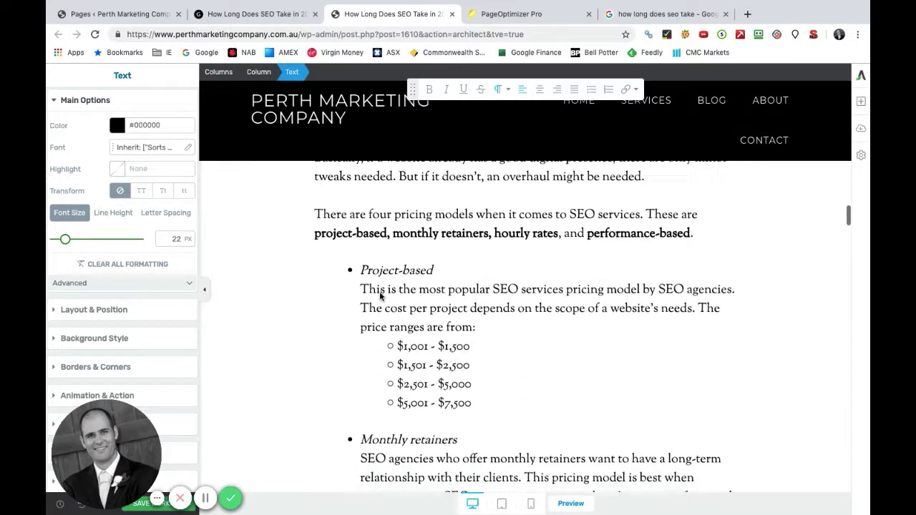
scroll(381, 295, "down", 6)
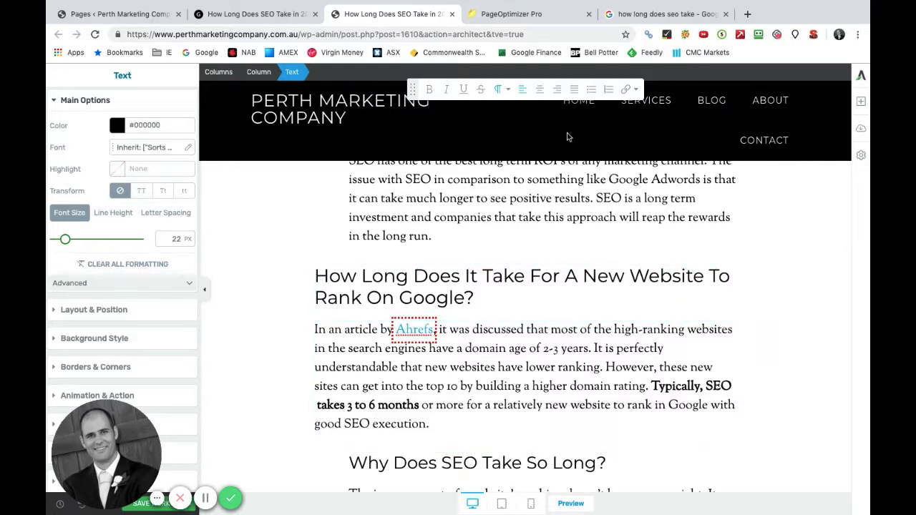
Switch back to the PageOptimizer Pro report, show the Variations recommendations, and review the list of keyword variations.
left_click(537, 17)
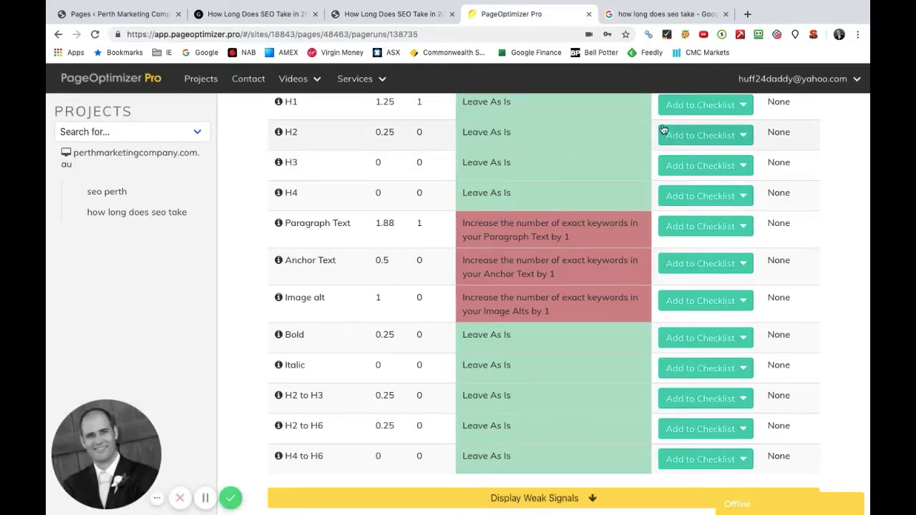
scroll(614, 219, "up", 10)
scroll(614, 224, "down", 4)
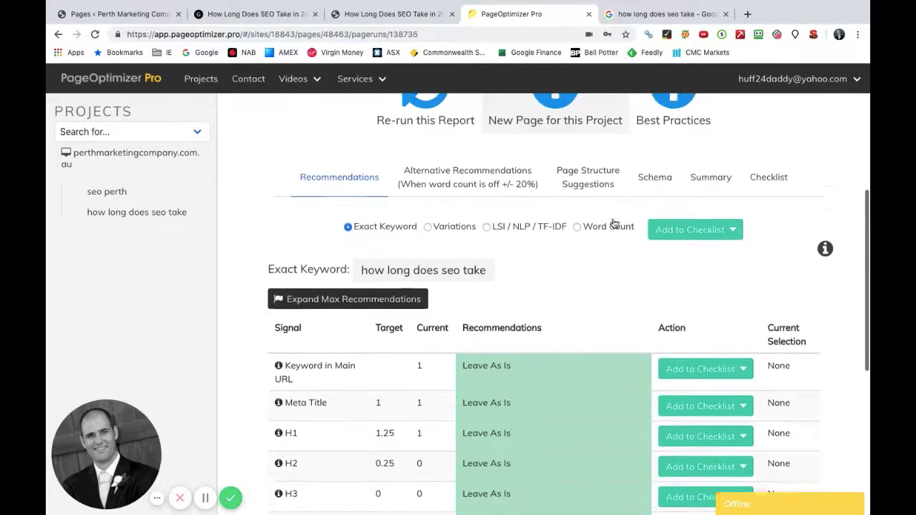
left_click(429, 226)
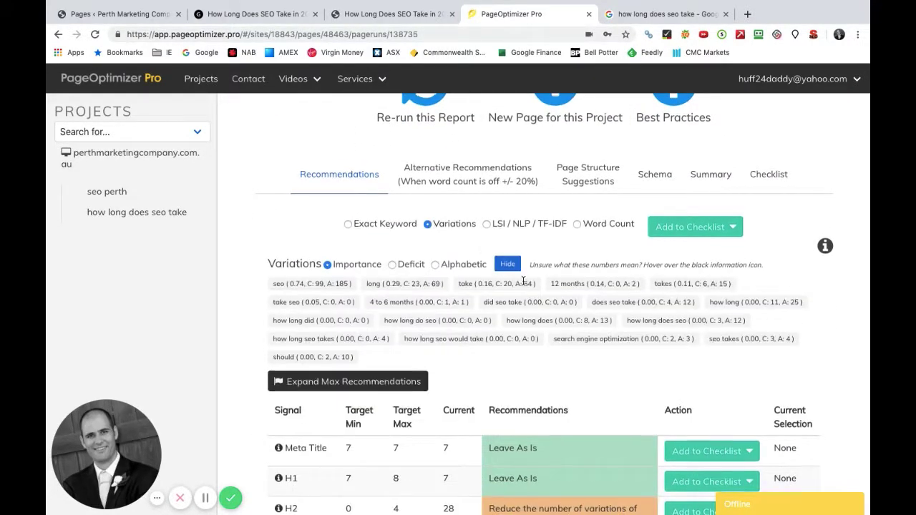
scroll(525, 281, "down", 1)
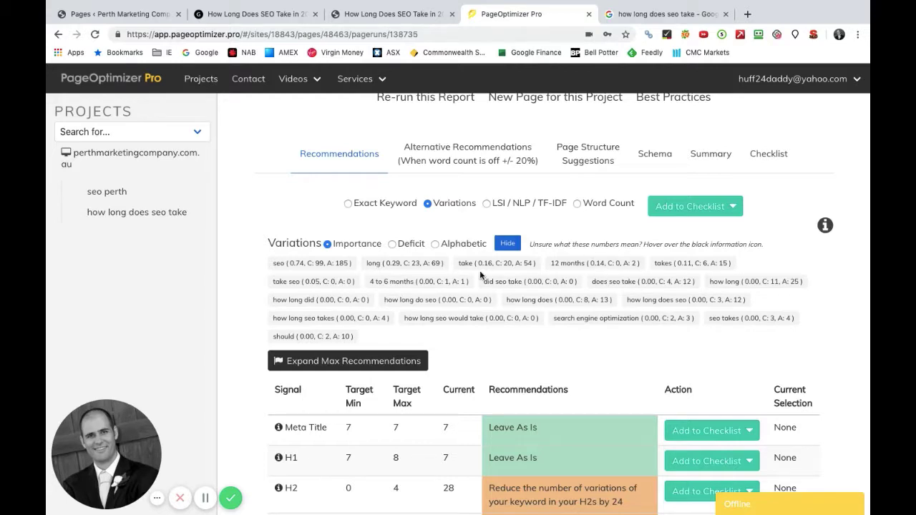
Leave the page editor and check the title, introduction and image of the published "How Long Does SEO Take in 2019?" article.
left_click(382, 15)
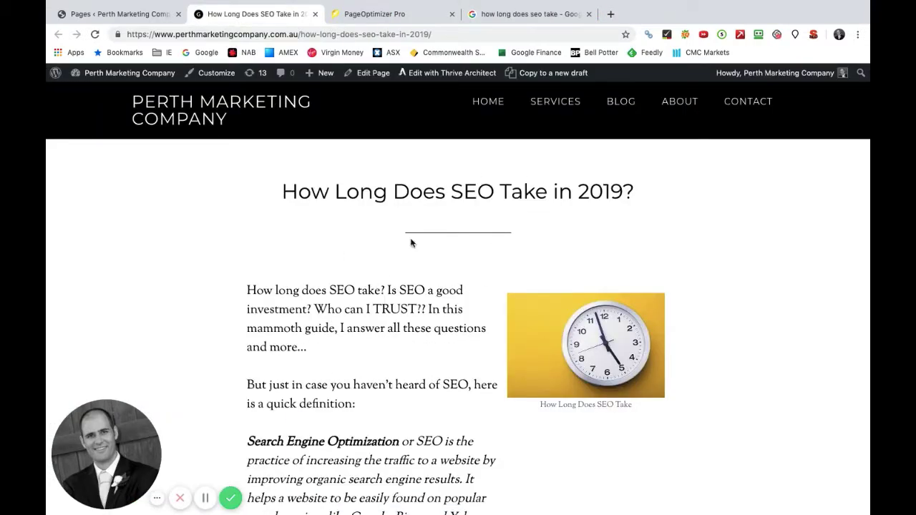
scroll(408, 241, "down", 1)
scroll(400, 238, "up", 1)
scroll(395, 235, "down", 2)
scroll(608, 272, "down", 3)
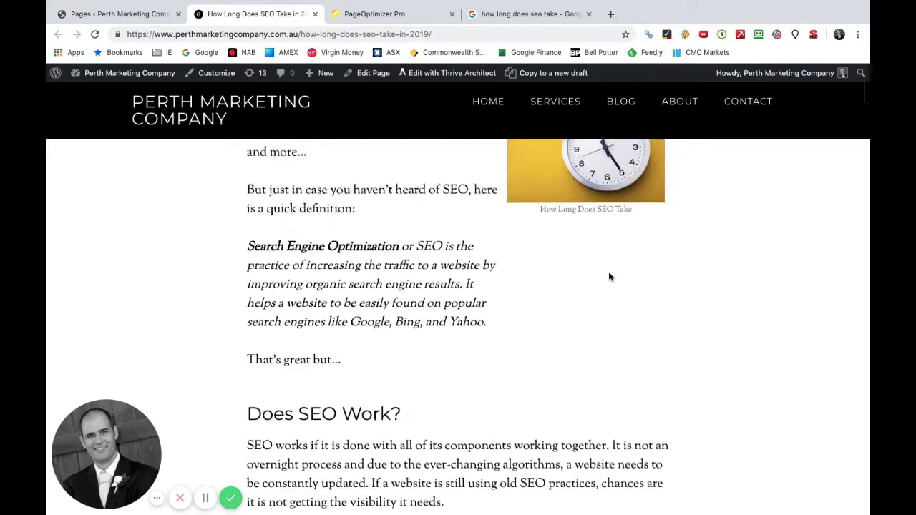
scroll(609, 273, "up", 5)
Re-run the "how long does seo take" report in PageOptimizer Pro with everything left as is, and submit the analysis.
left_click(367, 16)
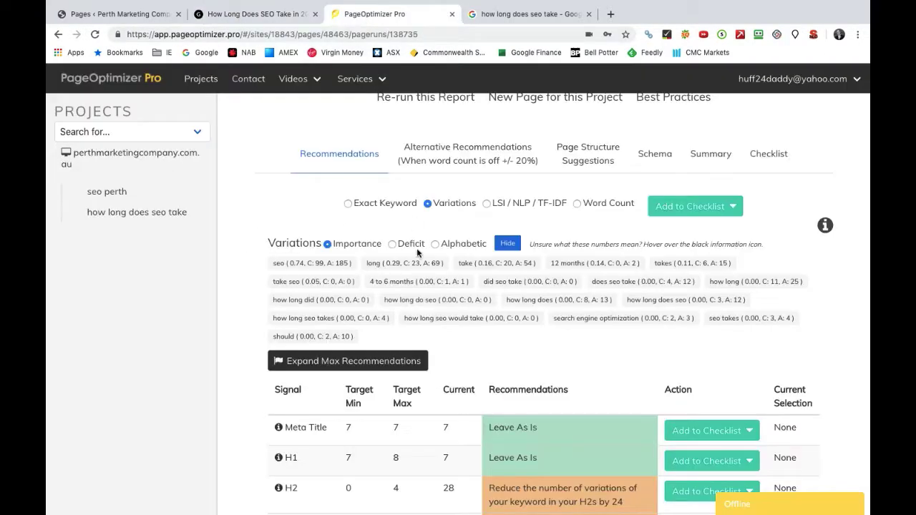
scroll(417, 252, "up", 5)
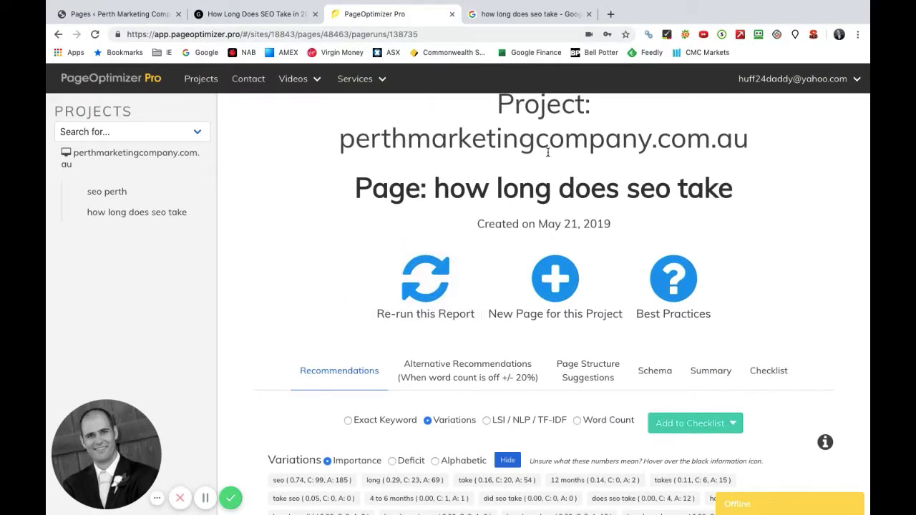
left_click(420, 292)
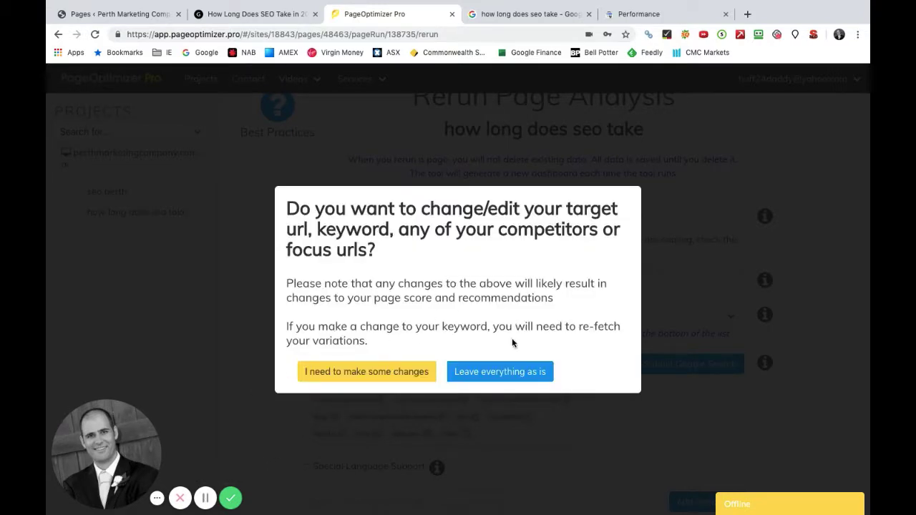
left_click(496, 371)
scroll(430, 358, "down", 10)
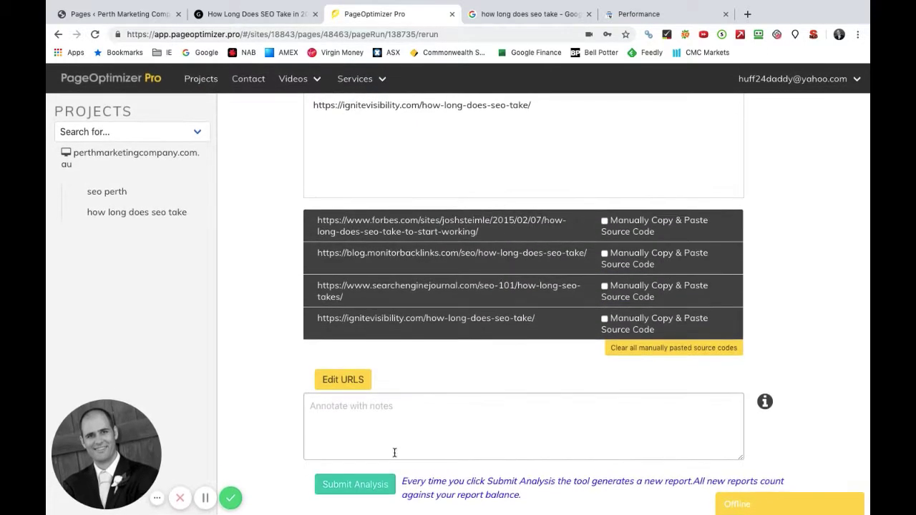
left_click(354, 485)
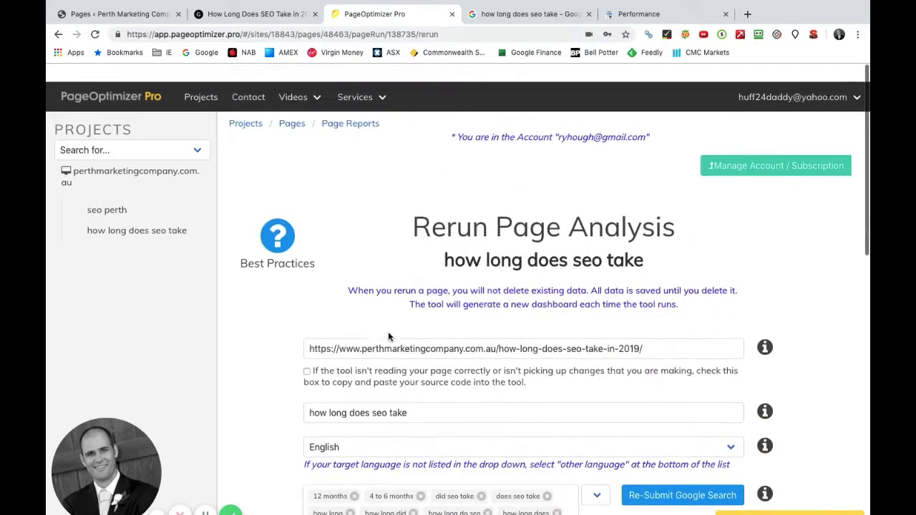
left_click(207, 503)
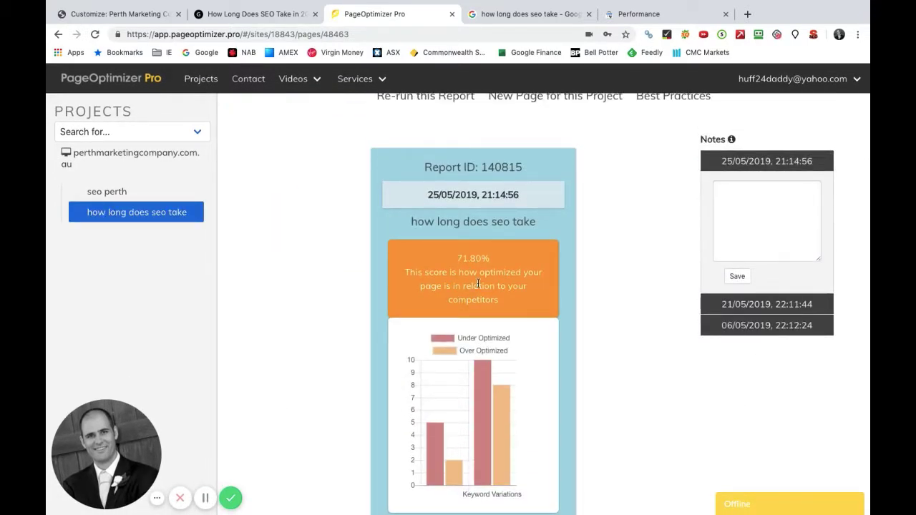
Compare the optimization scores of the 25/05/2019 and 21/05/2019 reports, and open the 25/05/2019 report.
scroll(473, 279, "down", 5)
scroll(478, 287, "up", 3)
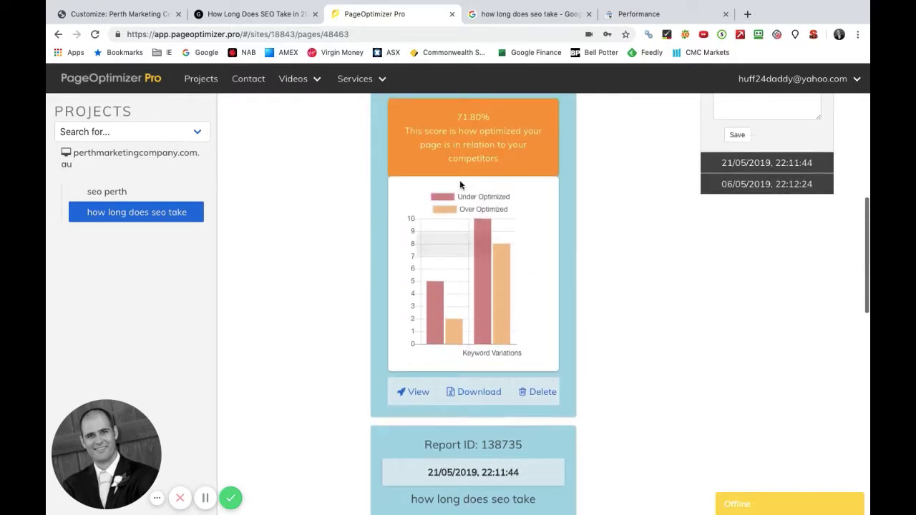
scroll(478, 265, "down", 4)
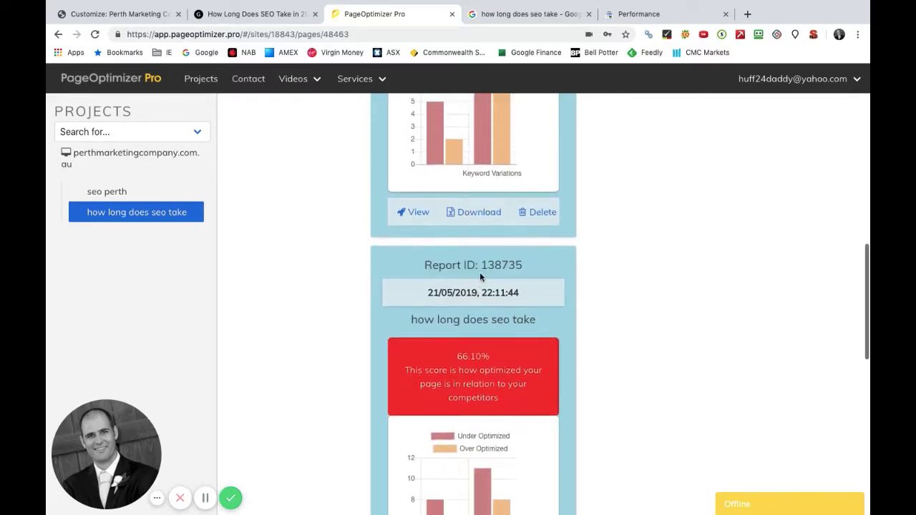
scroll(479, 274, "up", 4)
scroll(480, 278, "down", 1)
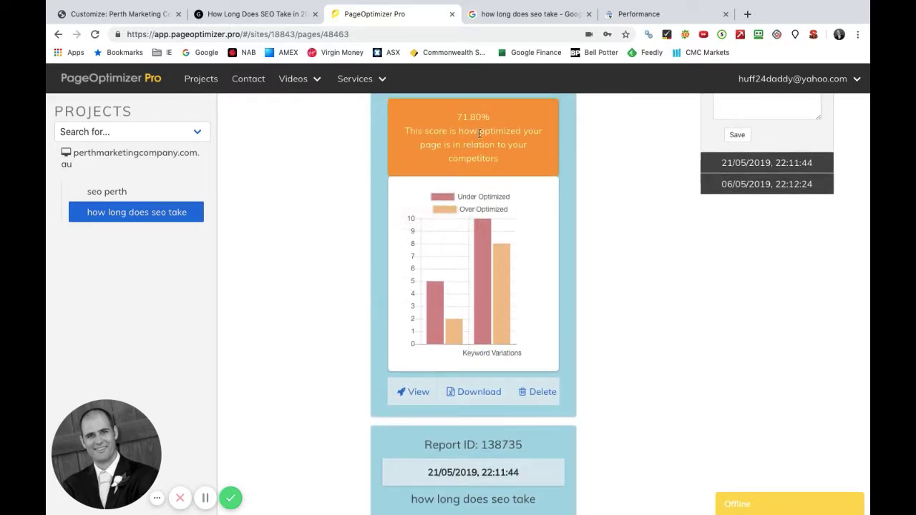
left_click(417, 393)
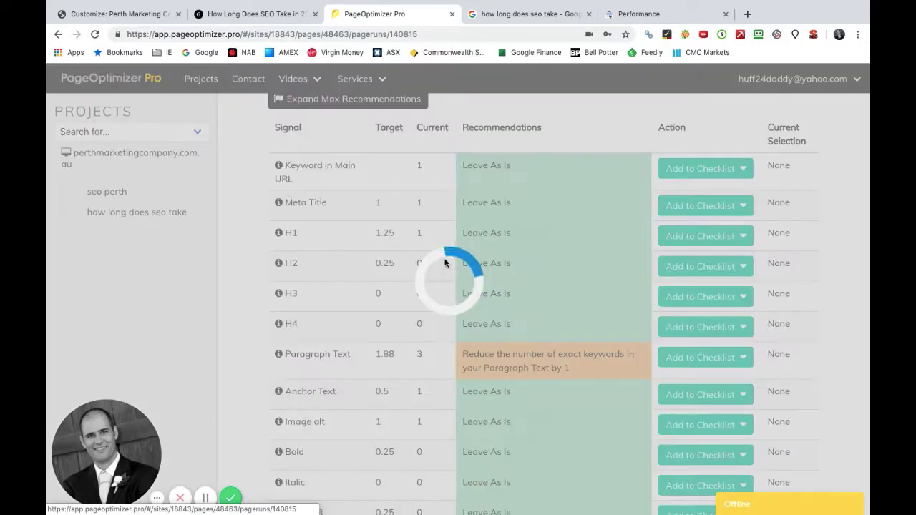
Review the exact keyword recommendations for "how long does seo take" in the 25/05/2019 report.
scroll(445, 263, "down", 3)
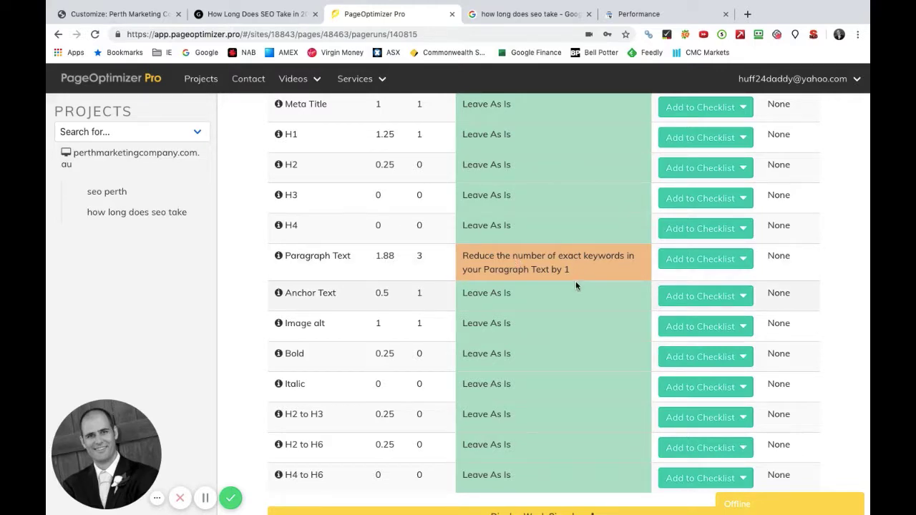
scroll(575, 285, "down", 1)
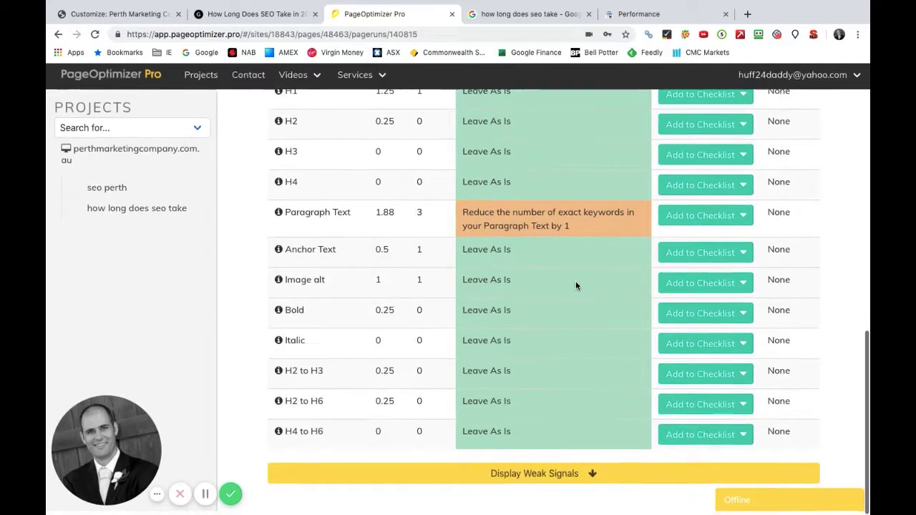
scroll(576, 285, "up", 7)
scroll(575, 285, "up", 3)
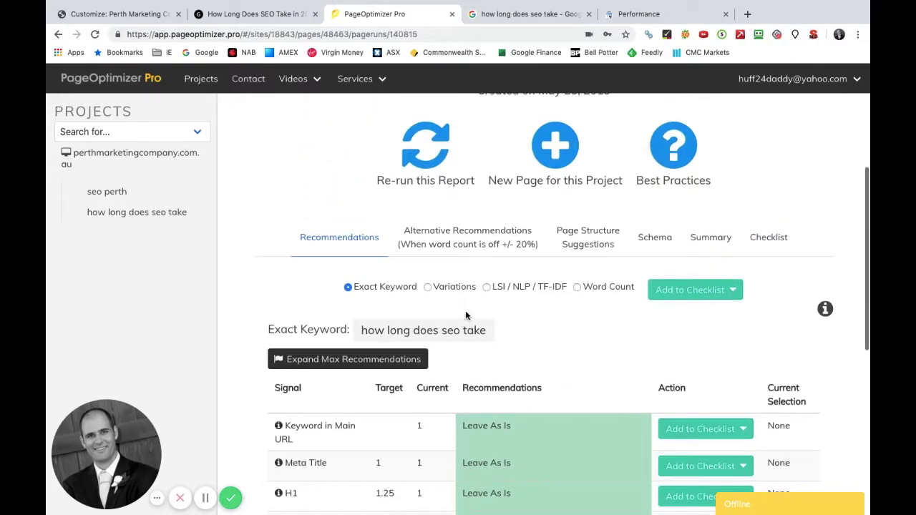
Show the Variations recommendations of the 25/05/2019 report and review the keyword variations and the advice for headings, paragraph text and bold.
left_click(428, 287)
scroll(518, 307, "down", 6)
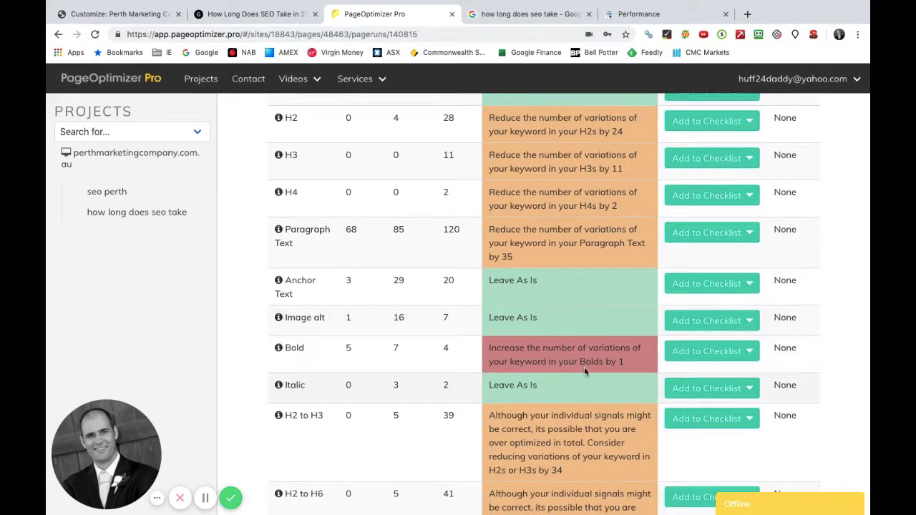
scroll(543, 309, "down", 1)
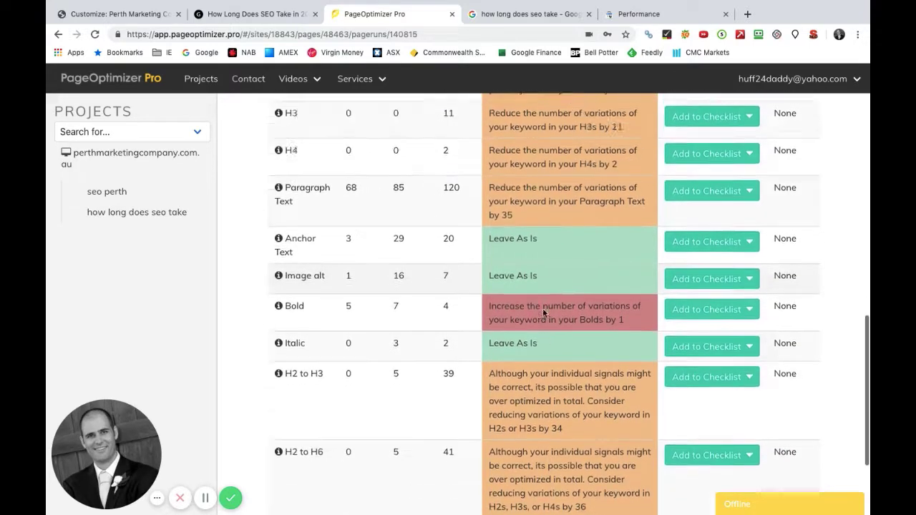
scroll(542, 309, "up", 3)
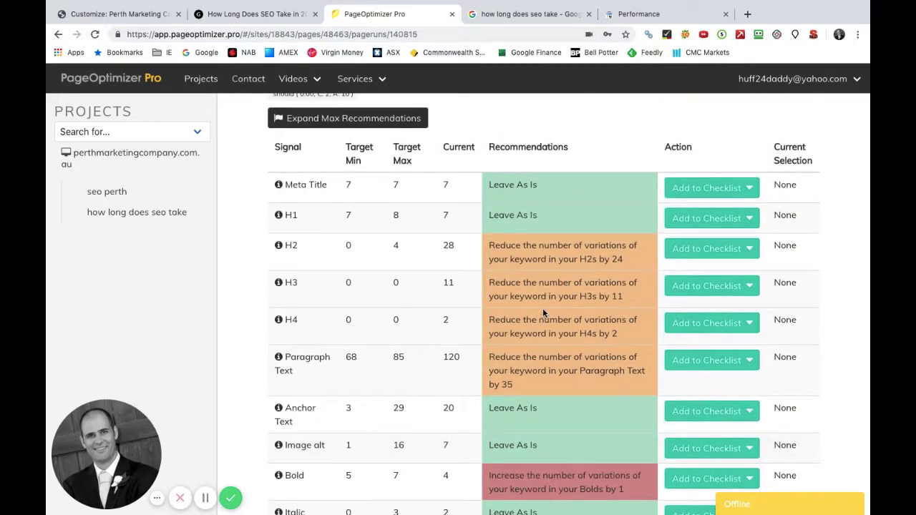
scroll(543, 313, "up", 1)
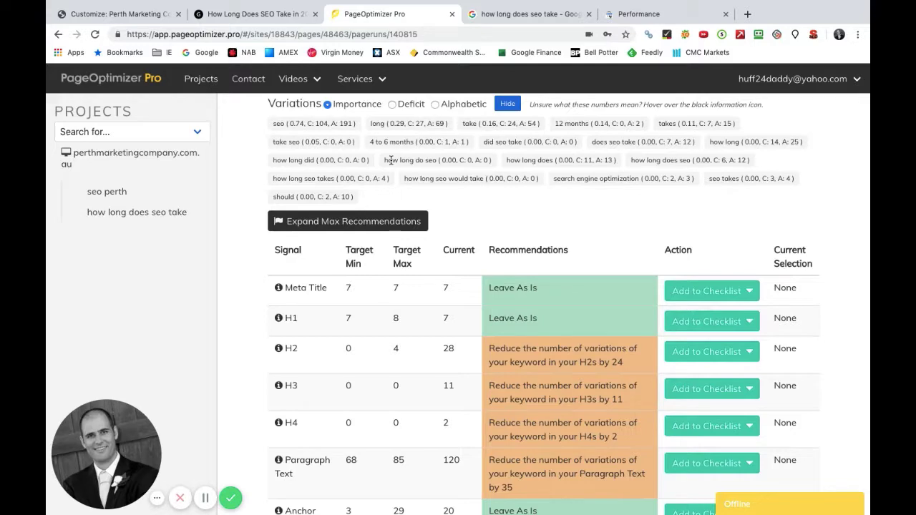
left_click(279, 82)
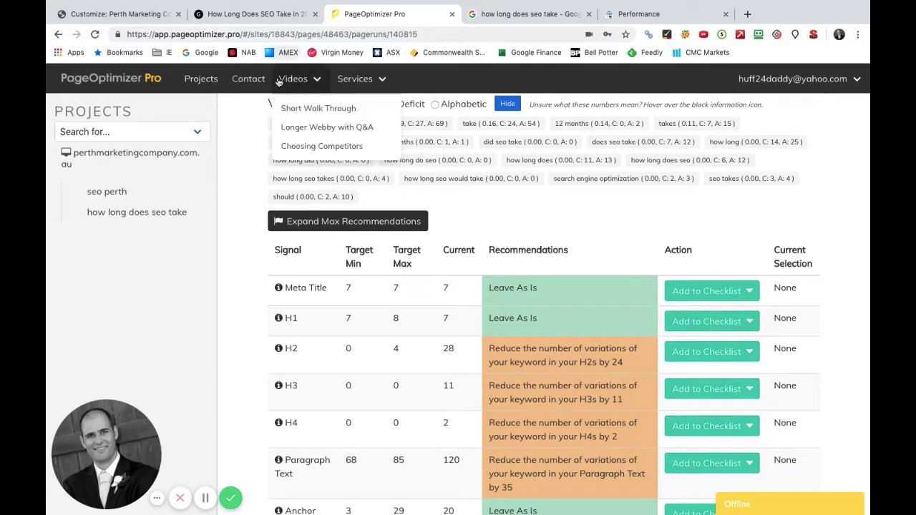
scroll(443, 260, "down", 2)
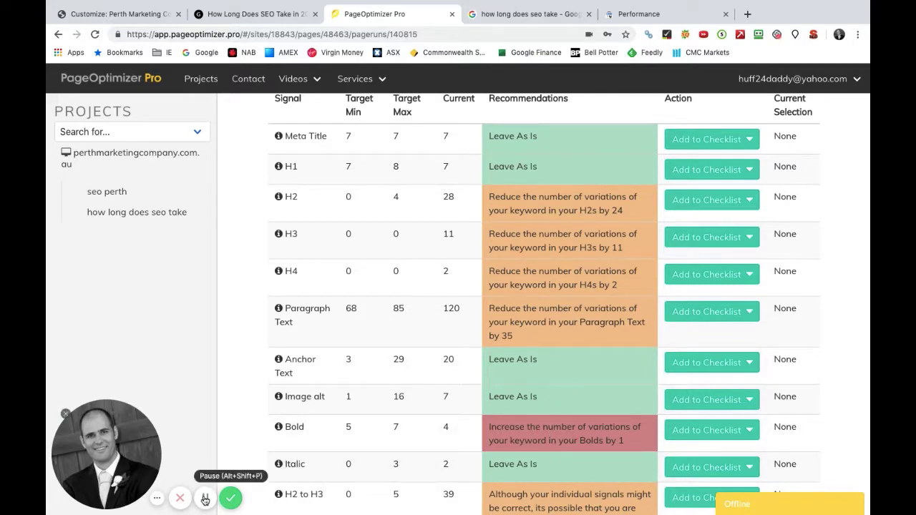
left_click(204, 499)
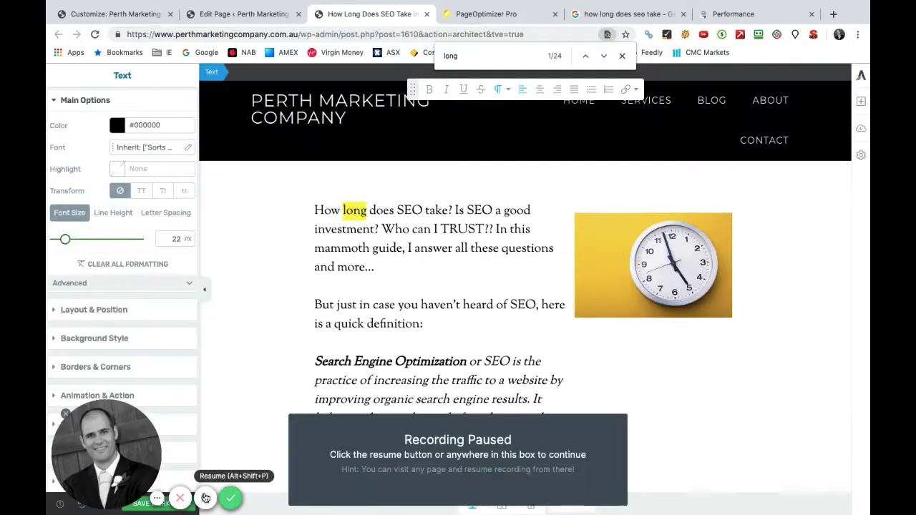
left_click(205, 499)
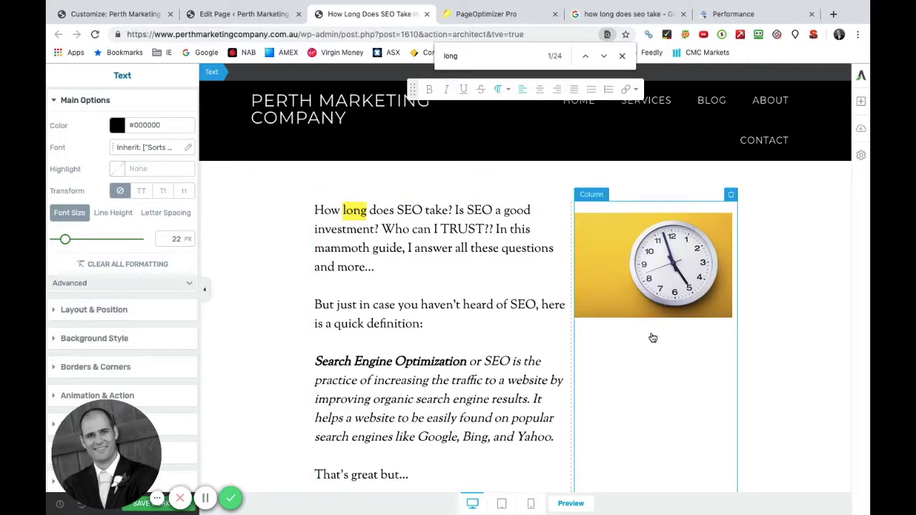
Search the article in the page editor for "long" and look over the highlighted occurrences back up to the article title.
scroll(472, 310, "down", 5)
scroll(473, 310, "down", 10)
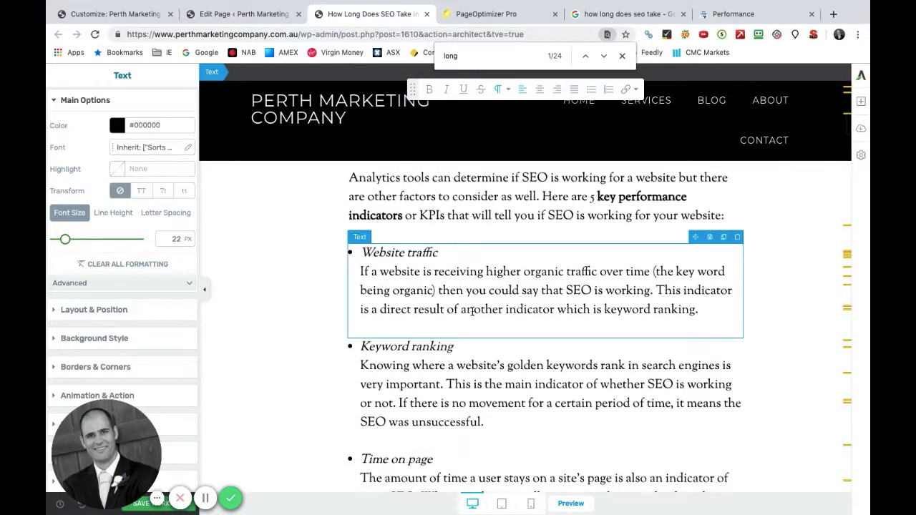
scroll(472, 310, "down", 1)
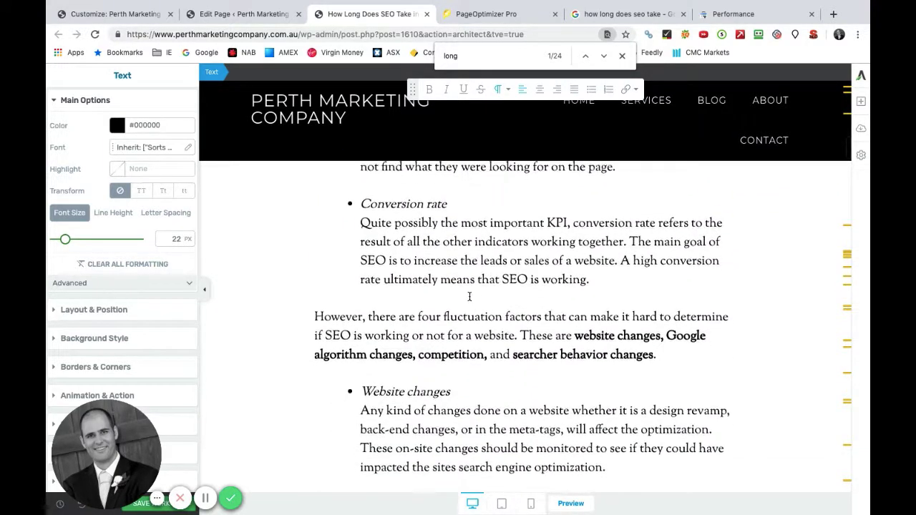
double_click(446, 55)
type("long")
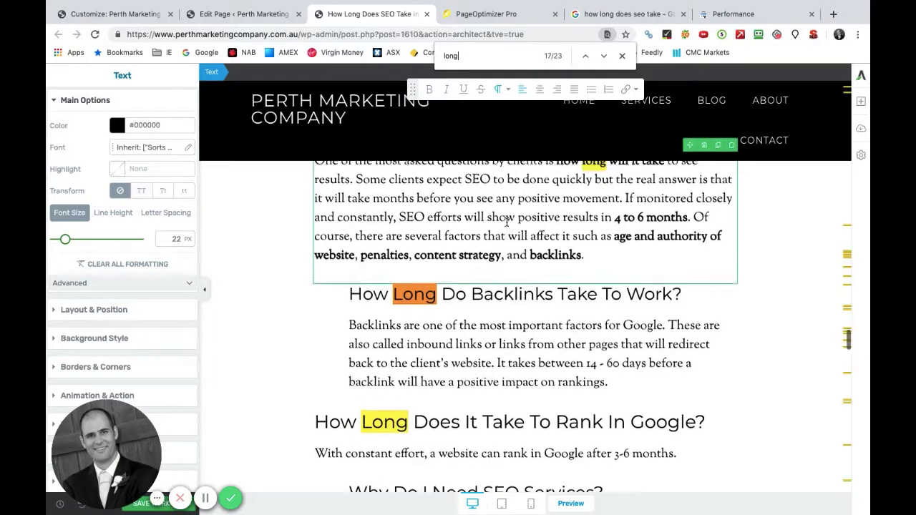
scroll(507, 222, "up", 15)
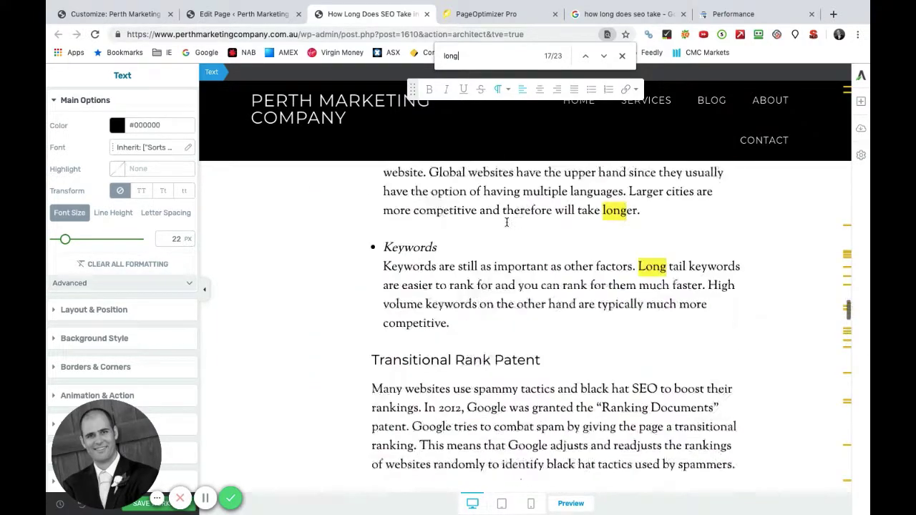
scroll(507, 222, "up", 10)
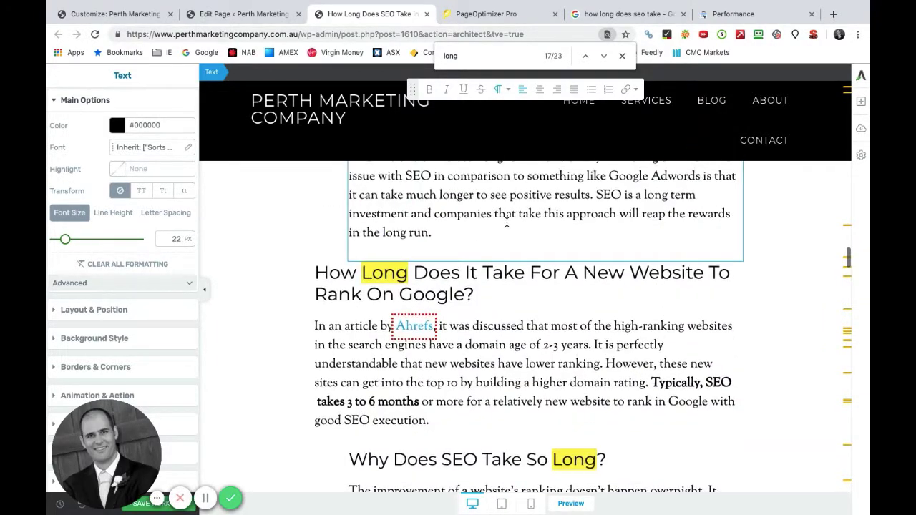
scroll(507, 222, "up", 15)
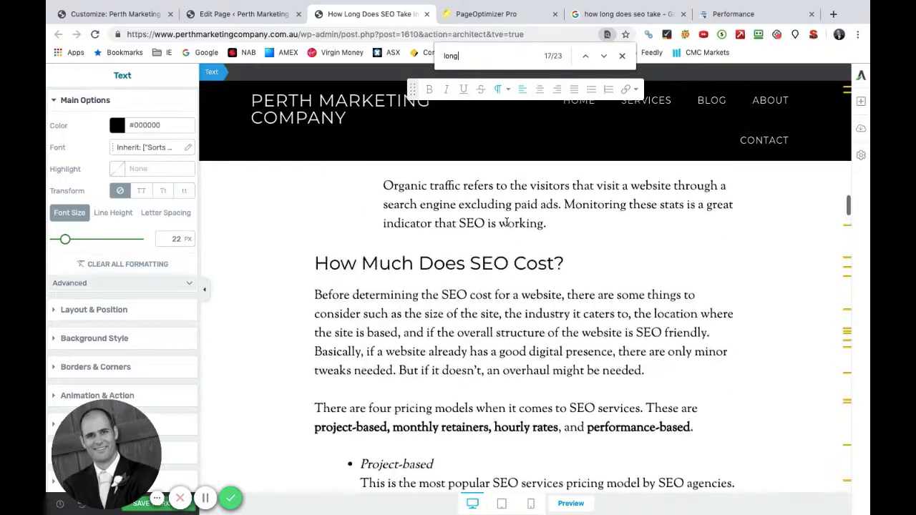
scroll(507, 222, "up", 15)
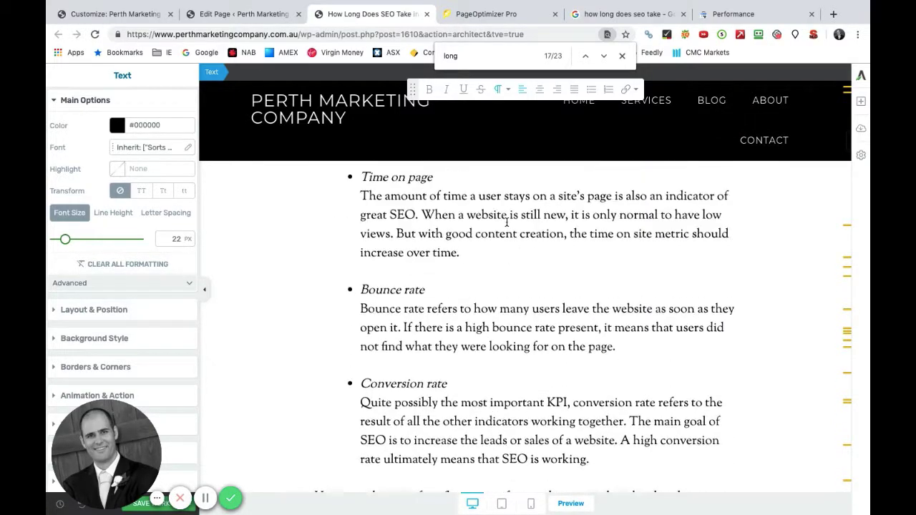
scroll(506, 222, "up", 1)
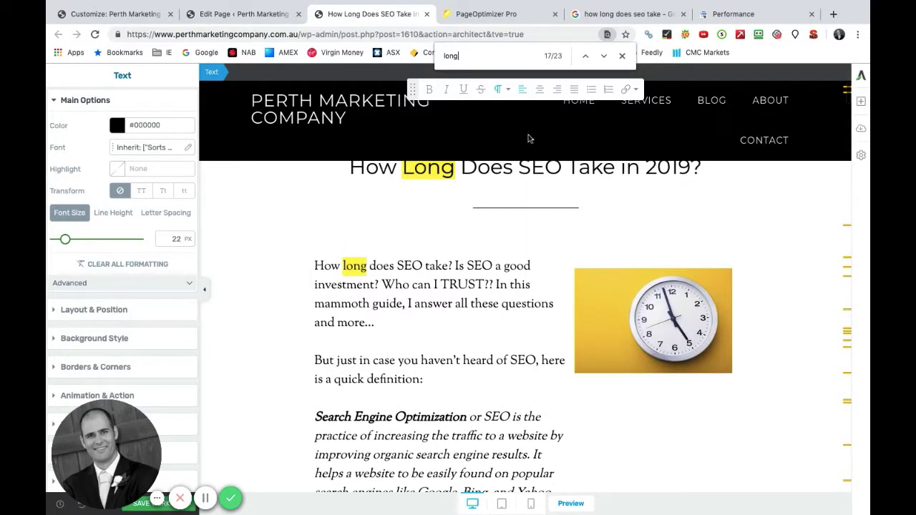
Step through the matches for "long", continuing past the article's end to the "Is Paying For SEO Worth It?" section.
left_click(604, 57)
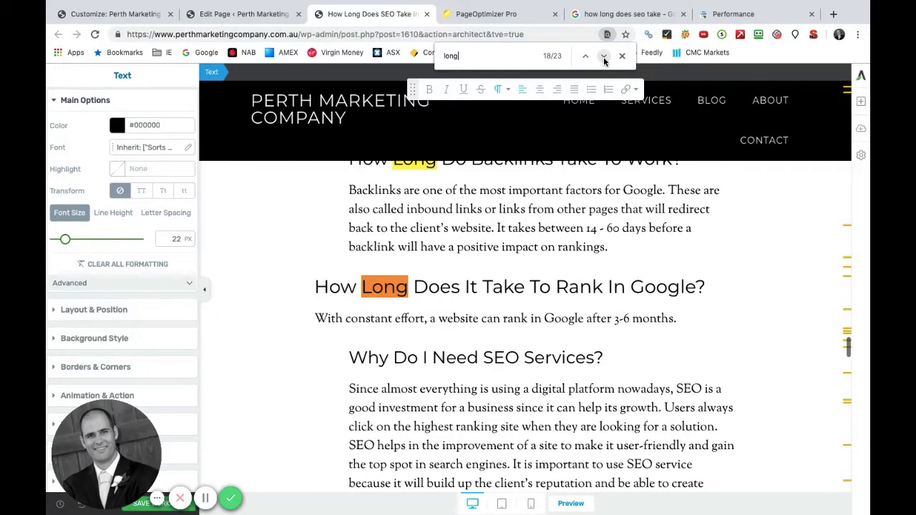
left_click(604, 57)
left_click(604, 57)
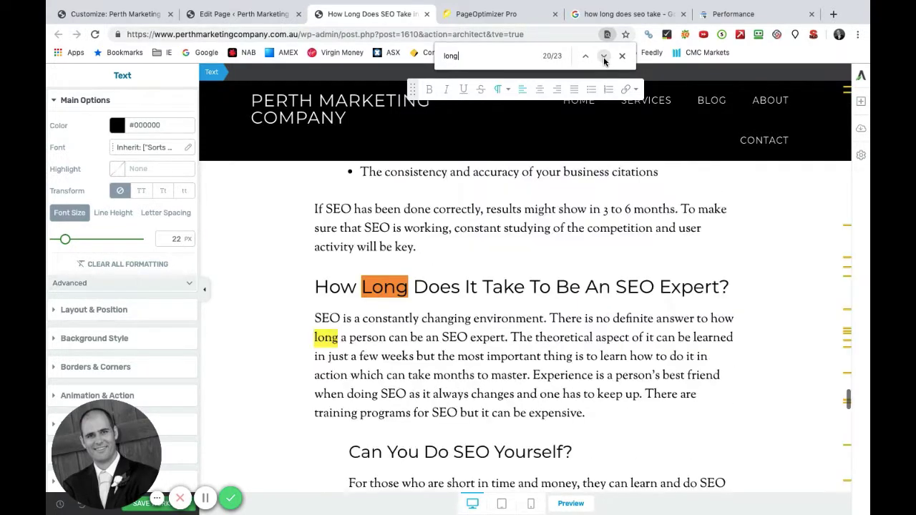
left_click(604, 57)
left_click(605, 57)
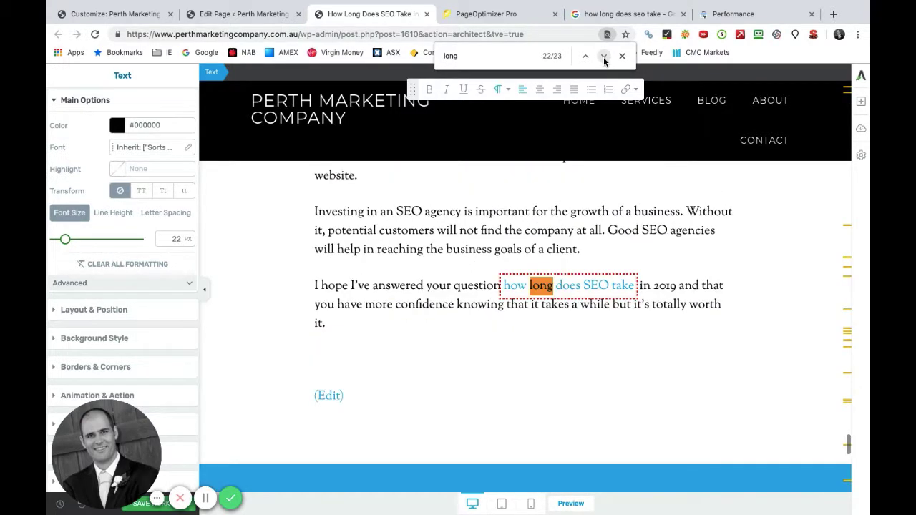
left_click(604, 59)
left_click(604, 59)
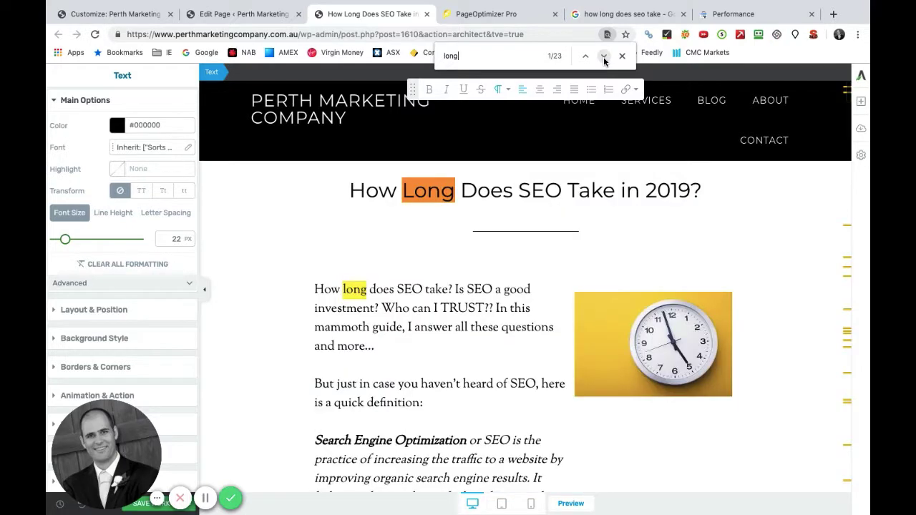
left_click(604, 57)
left_click(604, 57)
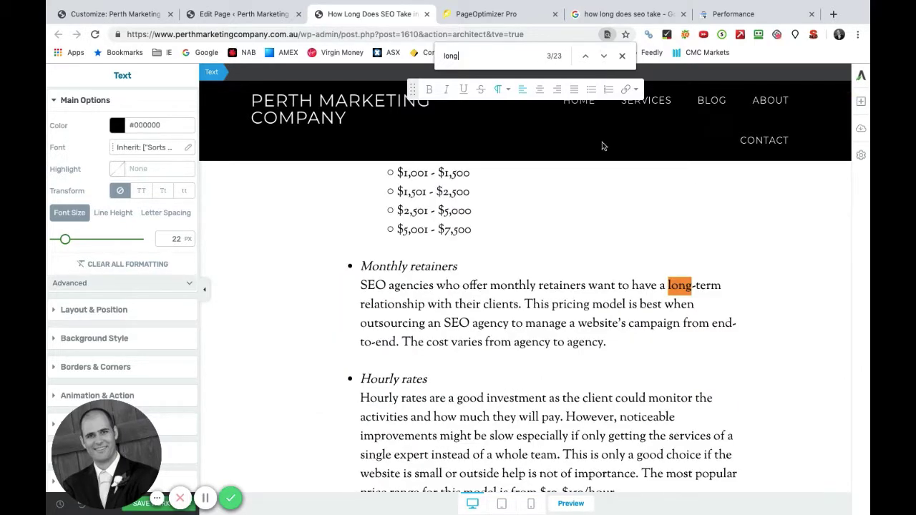
left_click(604, 57)
Examine the uses of "long" from "Is Paying For SEO Worth It?" down to "How Long Does It Take To Implement SEO?".
scroll(550, 263, "down", 3)
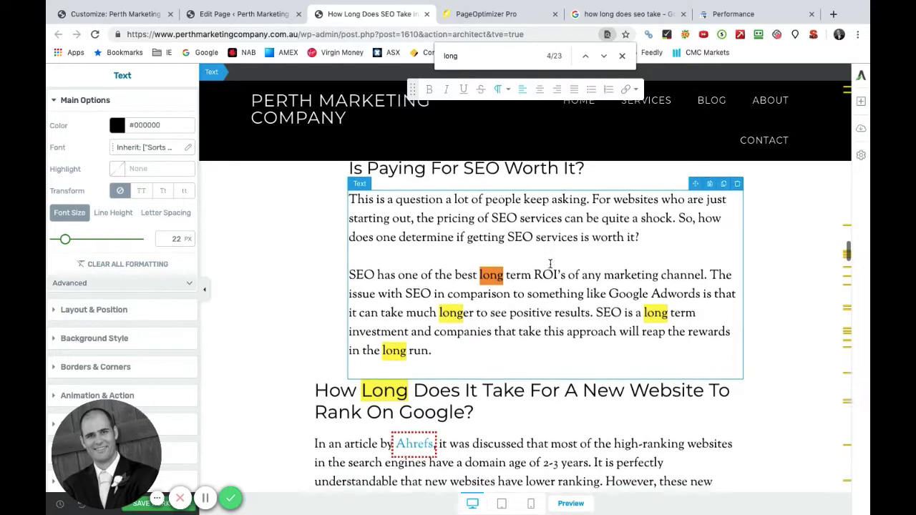
scroll(550, 264, "down", 5)
scroll(550, 264, "up", 1)
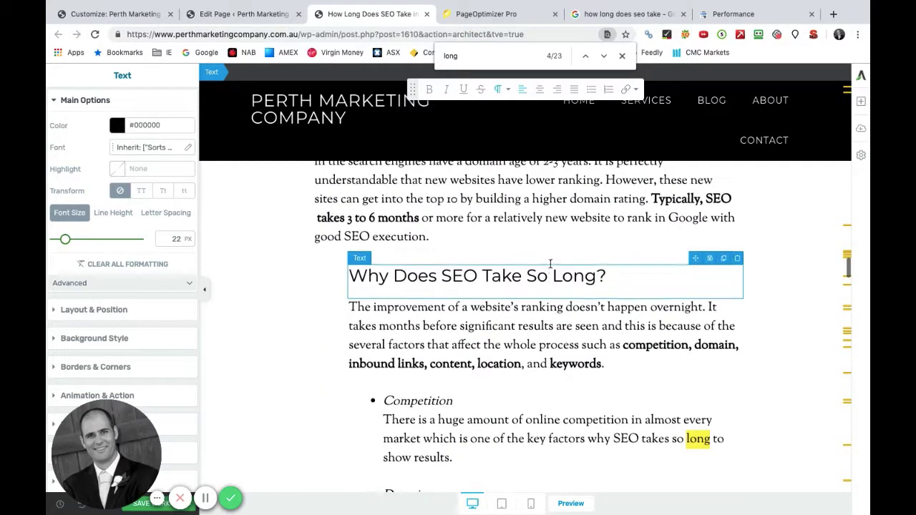
scroll(551, 264, "down", 1)
scroll(550, 264, "down", 8)
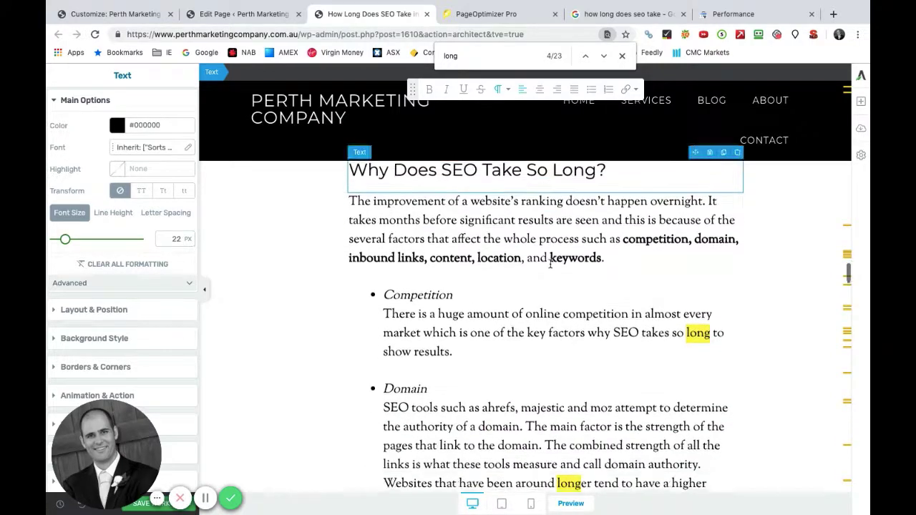
scroll(551, 264, "down", 14)
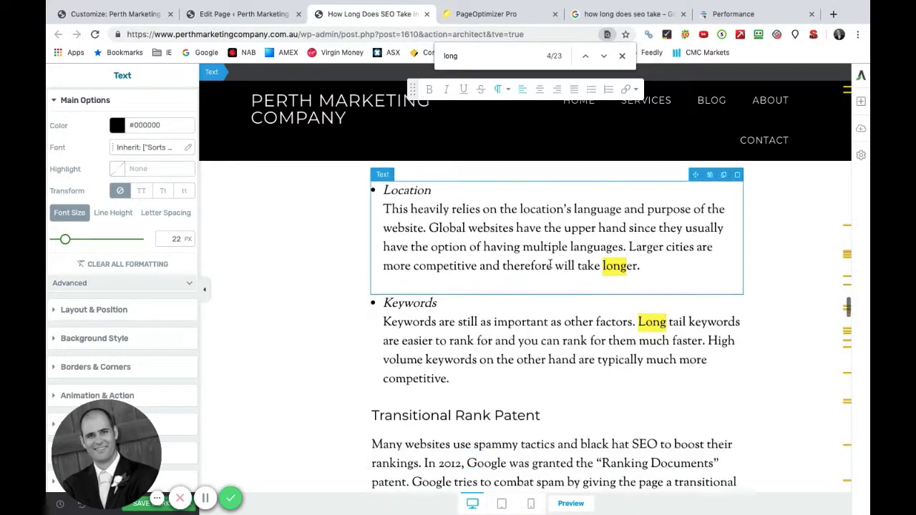
scroll(550, 264, "down", 1)
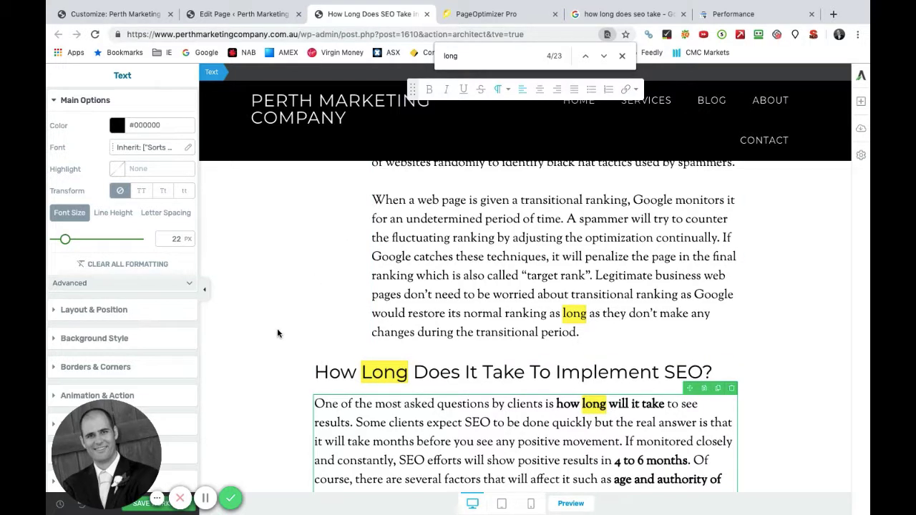
left_click(206, 499)
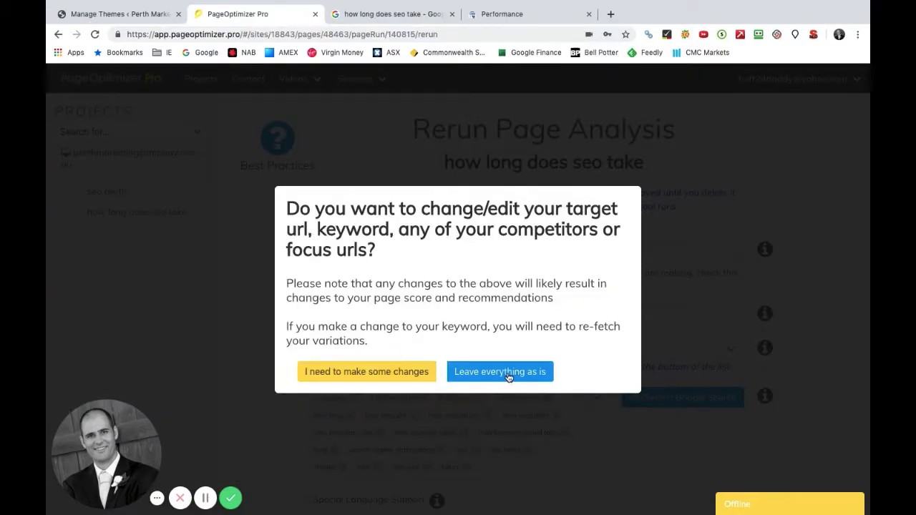
Rerun the page analysis for "how long does seo take" with the URL, keyword and competitors left as is, and submit it.
left_click(500, 371)
scroll(483, 308, "down", 6)
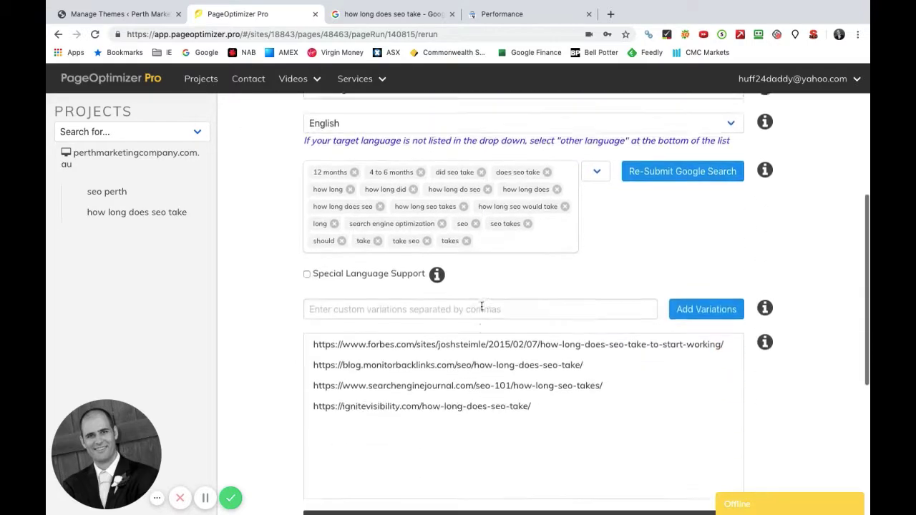
scroll(481, 307, "down", 3)
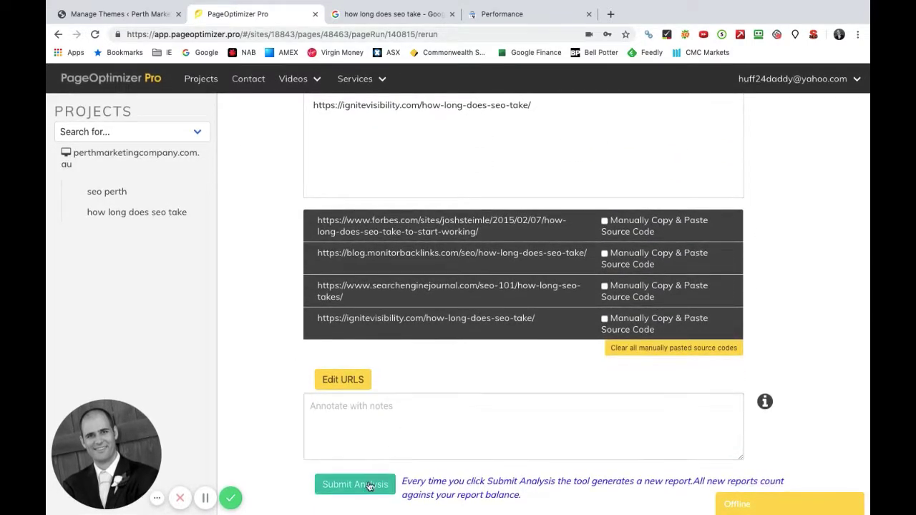
left_click(367, 487)
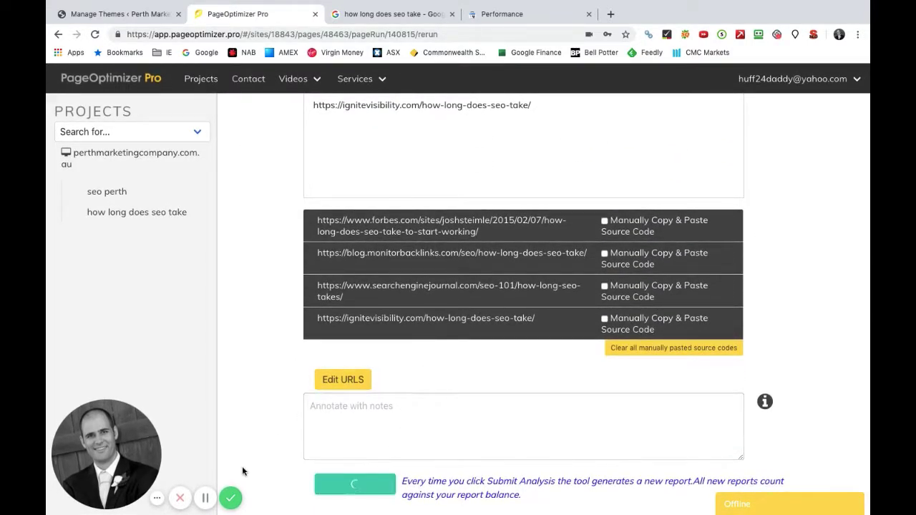
left_click(206, 499)
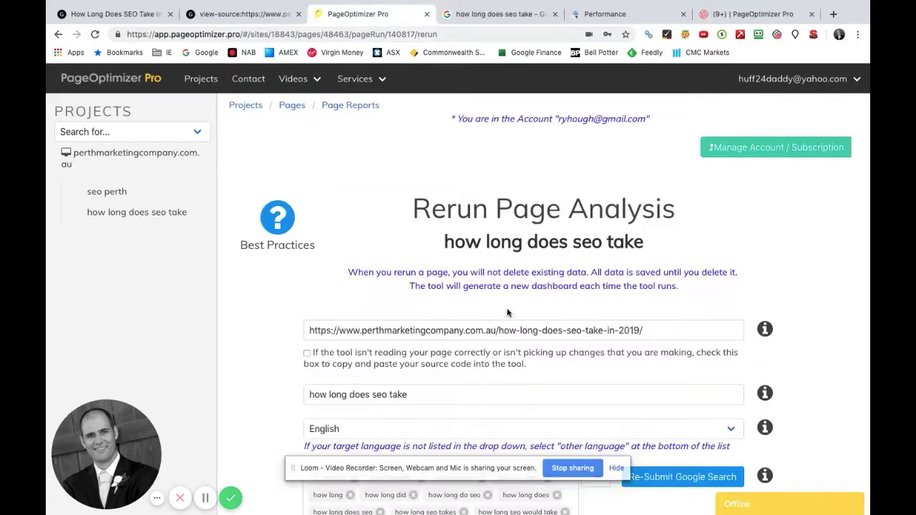
left_click(616, 468)
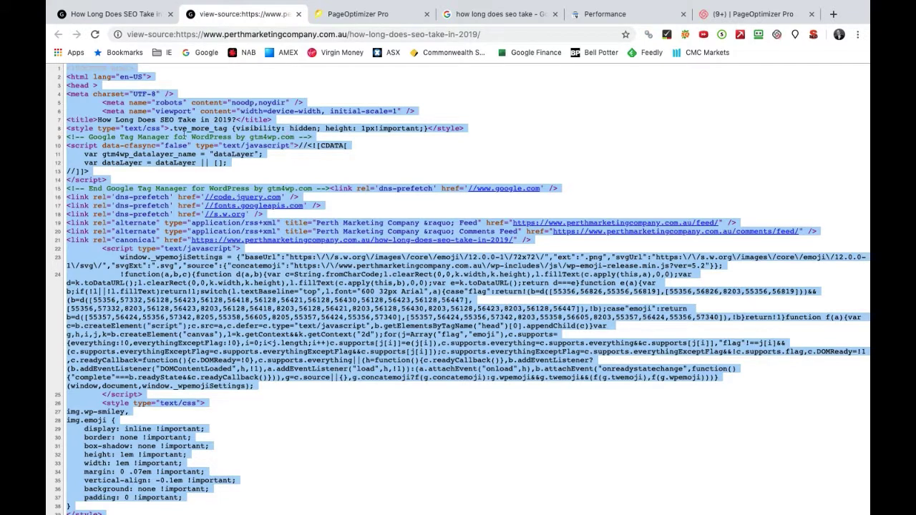
Enable manual source code entry for the target URL in the rerun form and paste in the article's copied page source.
left_click(126, 12)
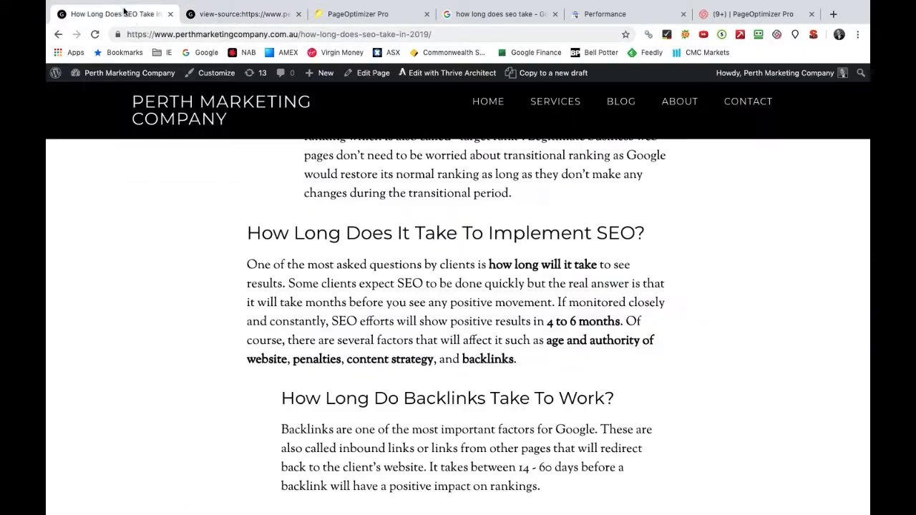
right_click(541, 349)
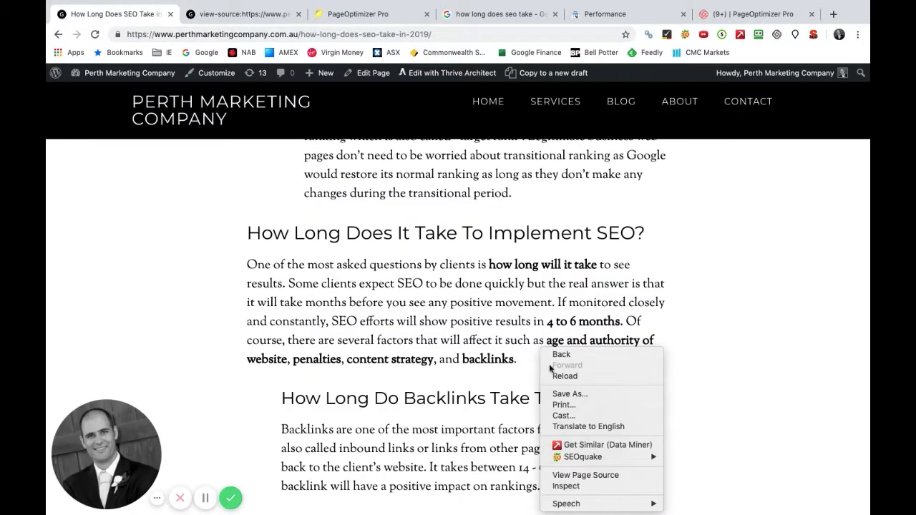
left_click(257, 15)
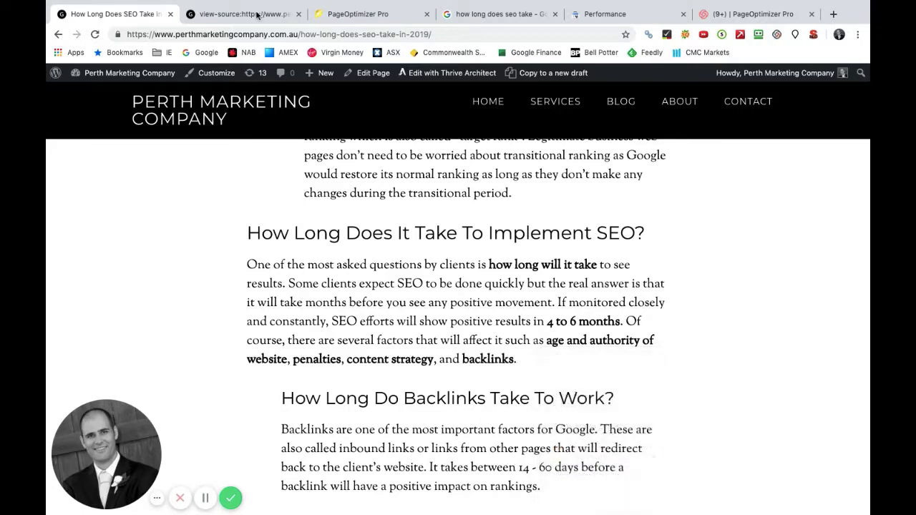
left_click(243, 15)
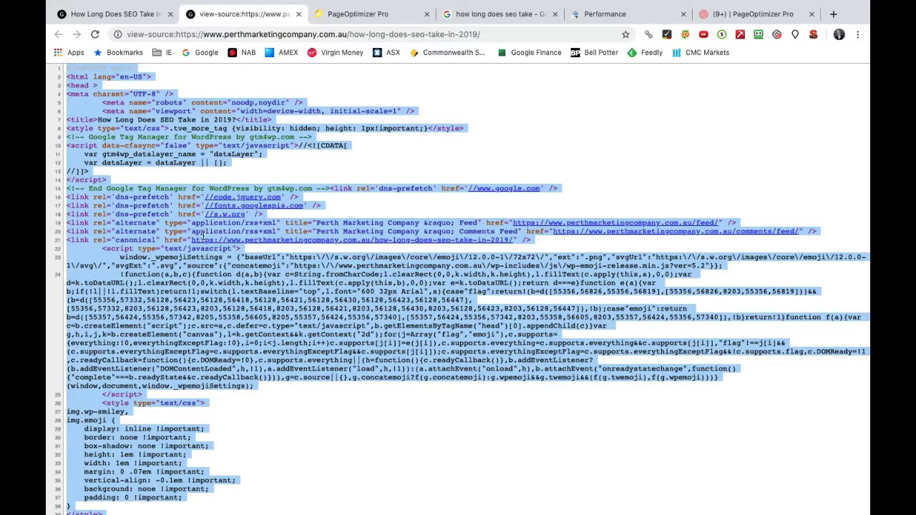
left_click(366, 14)
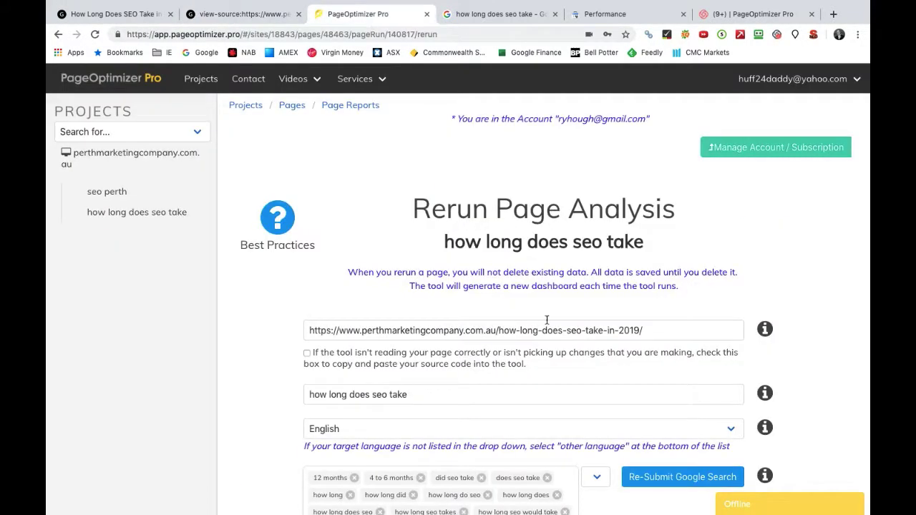
left_click(307, 355)
left_click(349, 432)
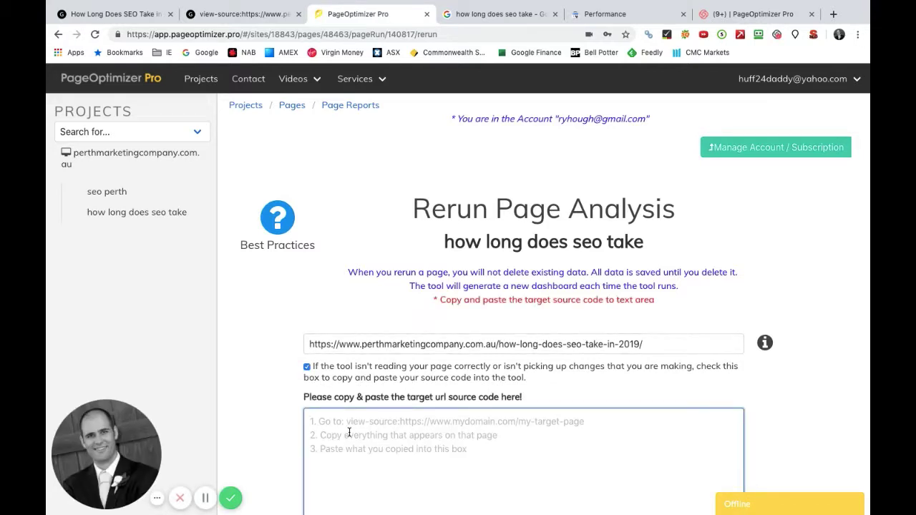
key("super+v")
Submit the rerun analysis with the pasted source code, leaving the keyword, language, variations and competitor URLs as they are.
scroll(350, 432, "down", 5)
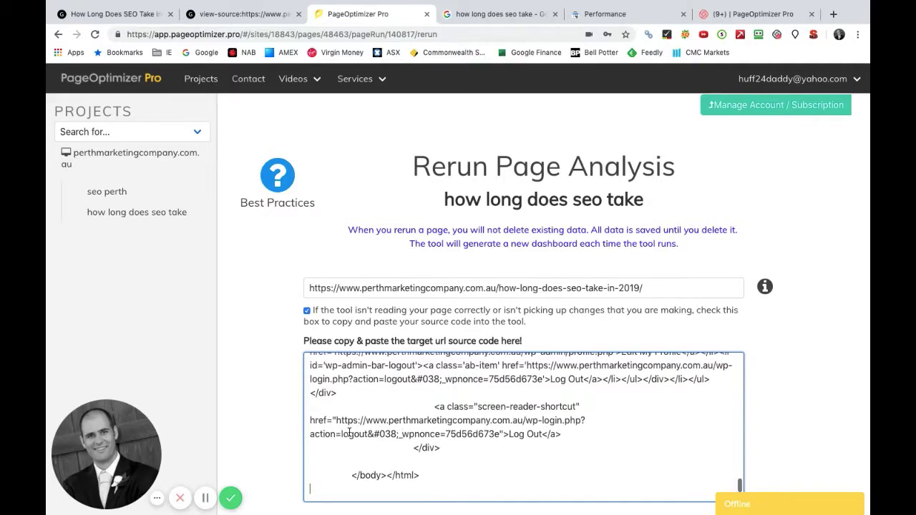
scroll(349, 432, "down", 10)
scroll(349, 432, "up", 8)
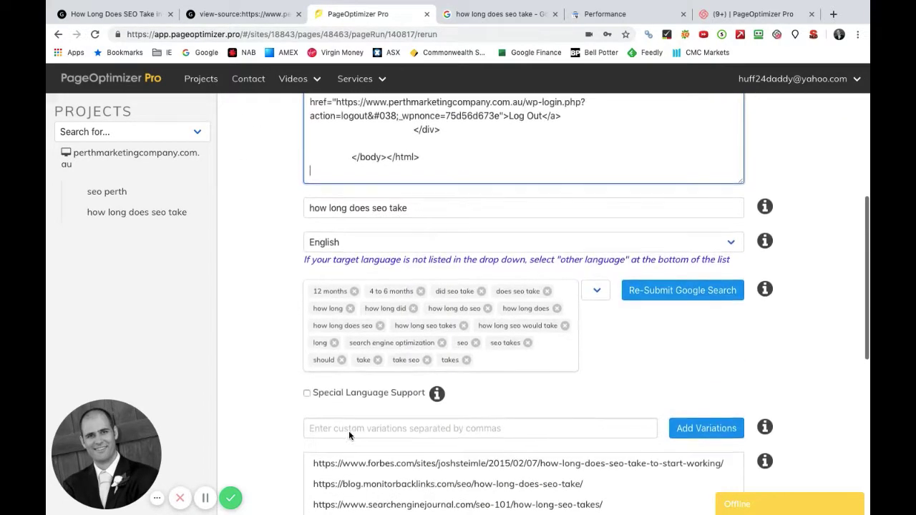
scroll(349, 430, "down", 7)
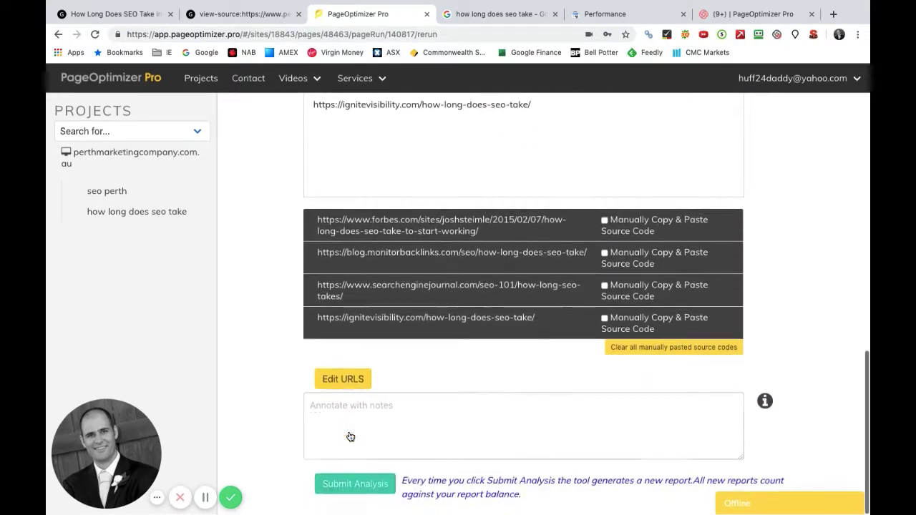
left_click(366, 493)
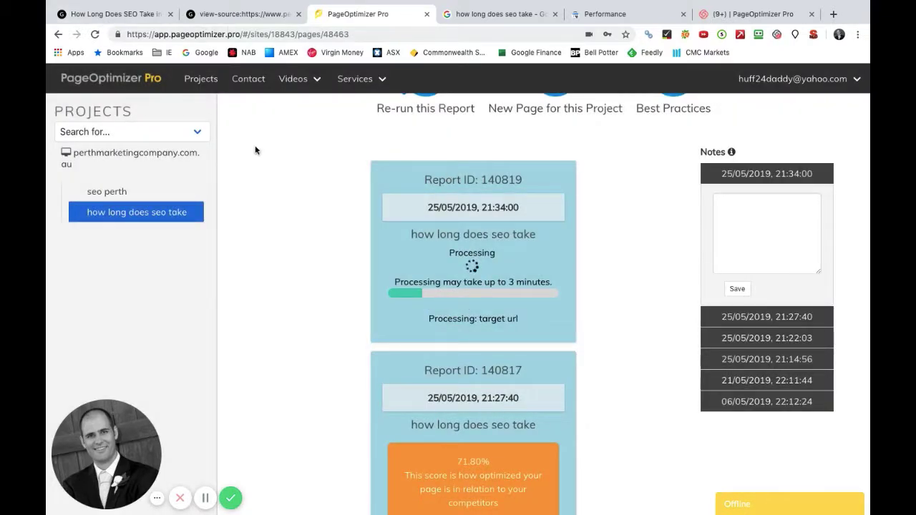
Look over the optimization scores and keyword variation charts of the earlier "how long does seo take" reports while the new one processes.
scroll(491, 296, "down", 5)
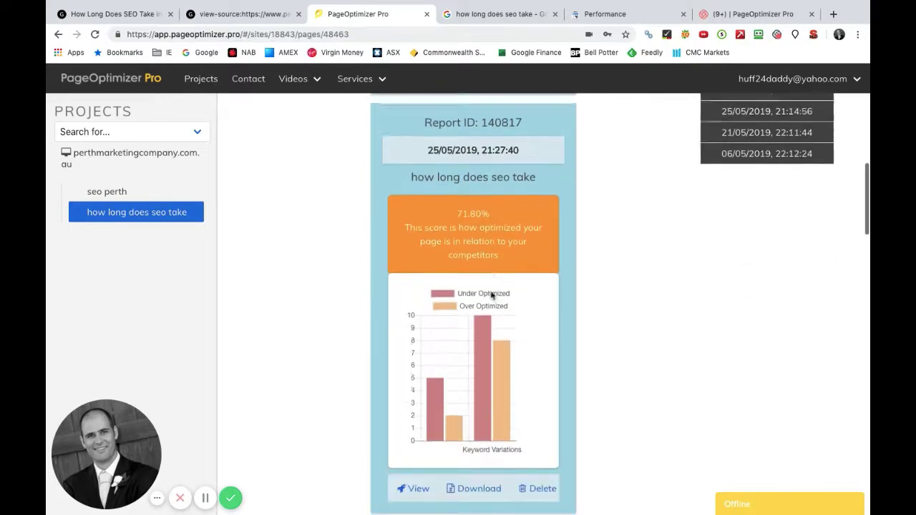
scroll(484, 169, "down", 8)
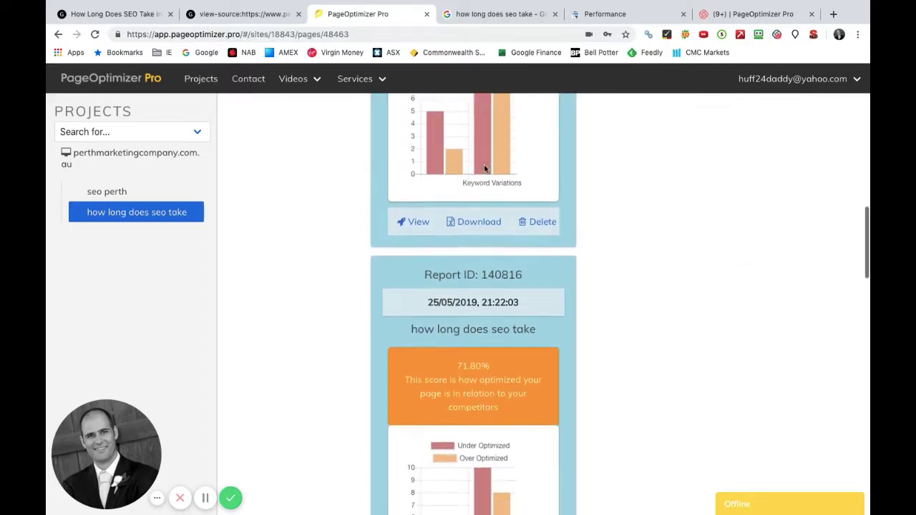
scroll(494, 187, "up", 10)
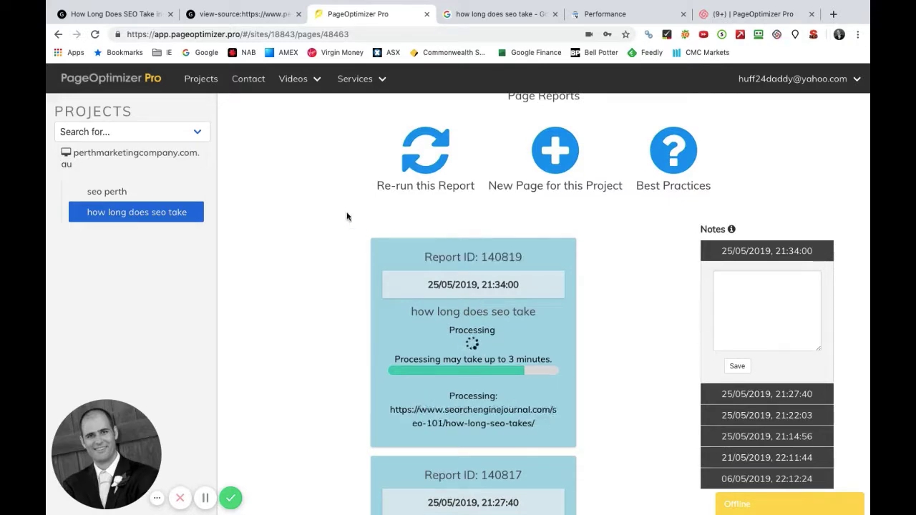
left_click(243, 16)
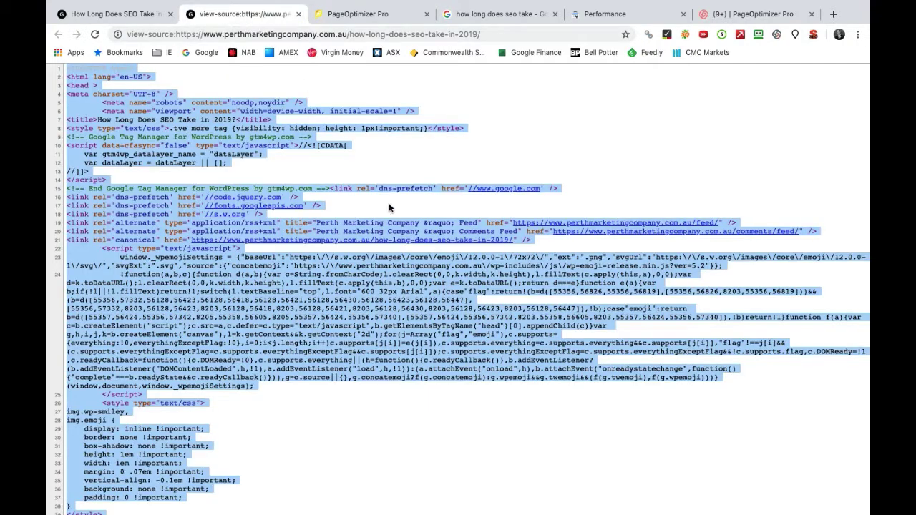
left_click(333, 15)
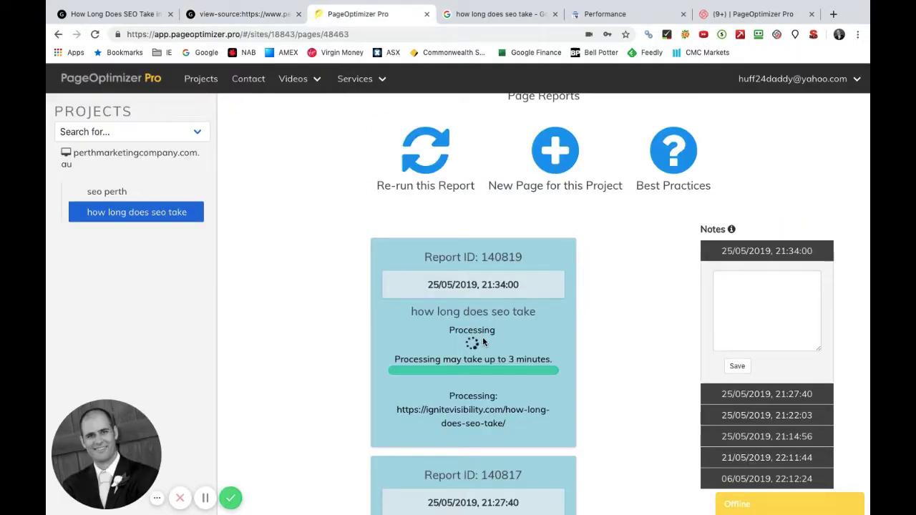
scroll(483, 342, "down", 3)
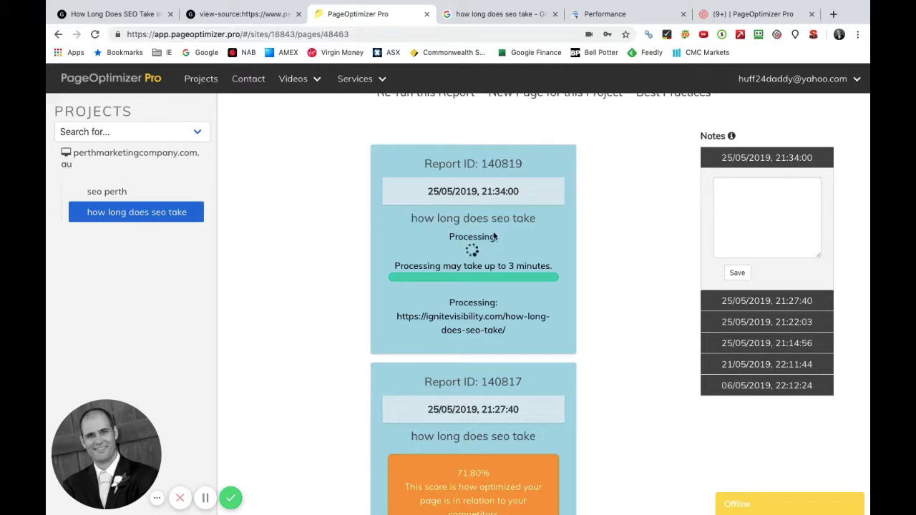
scroll(468, 320, "down", 5)
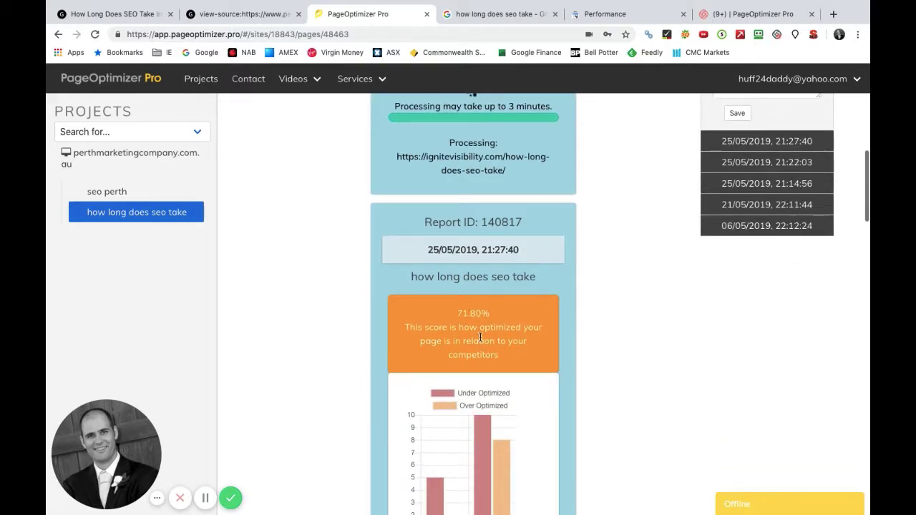
scroll(480, 338, "down", 9)
scroll(480, 338, "up", 6)
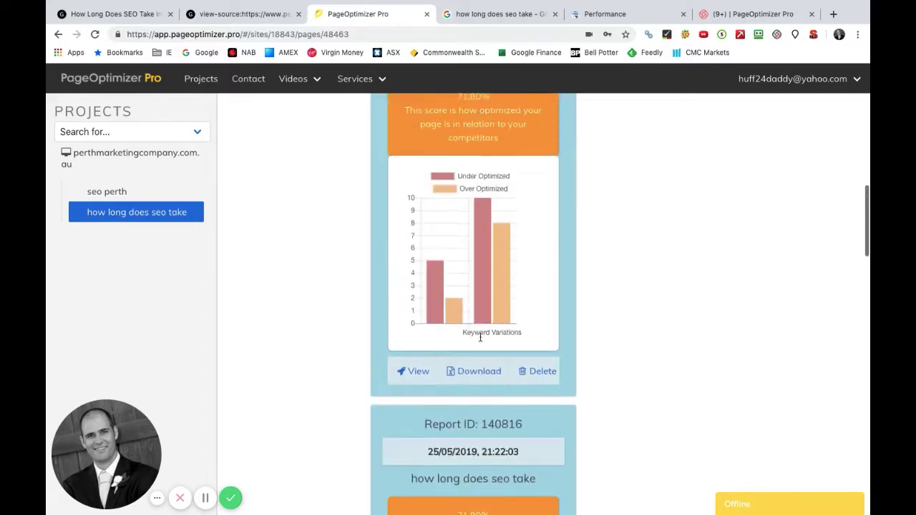
scroll(480, 338, "up", 10)
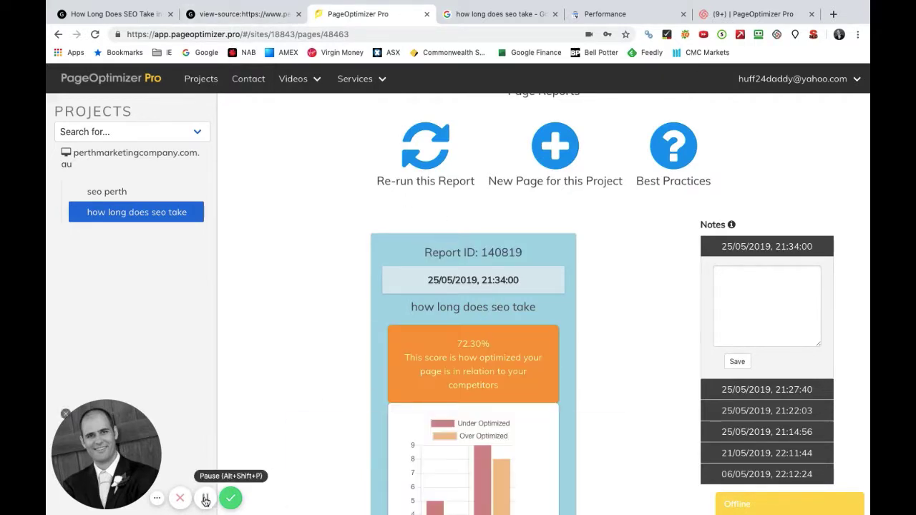
Compare the newest report's optimization score and under/over-optimized chart with those of the previous report.
scroll(471, 357, "down", 5)
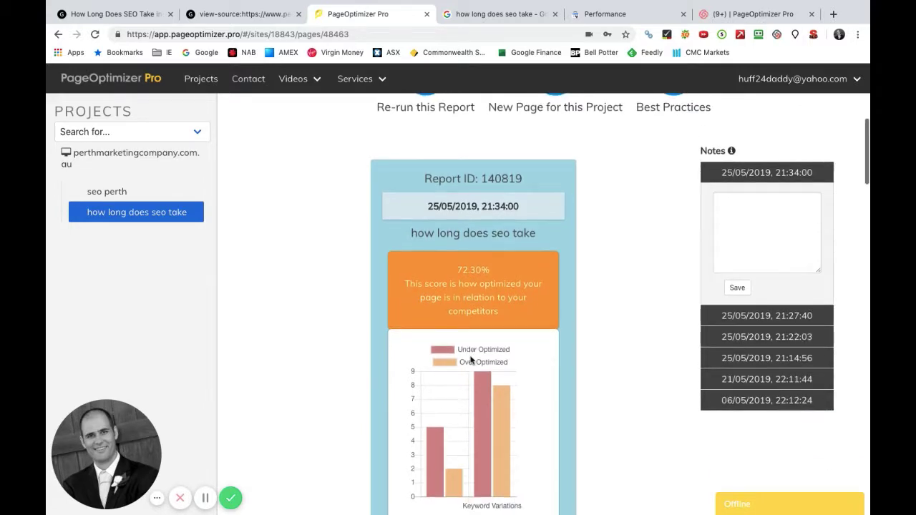
scroll(471, 287, "up", 3)
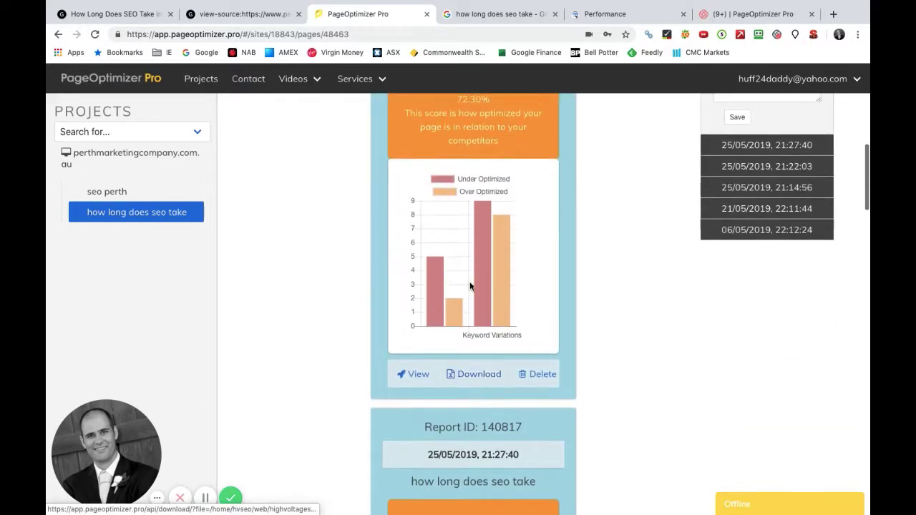
scroll(473, 218, "down", 3)
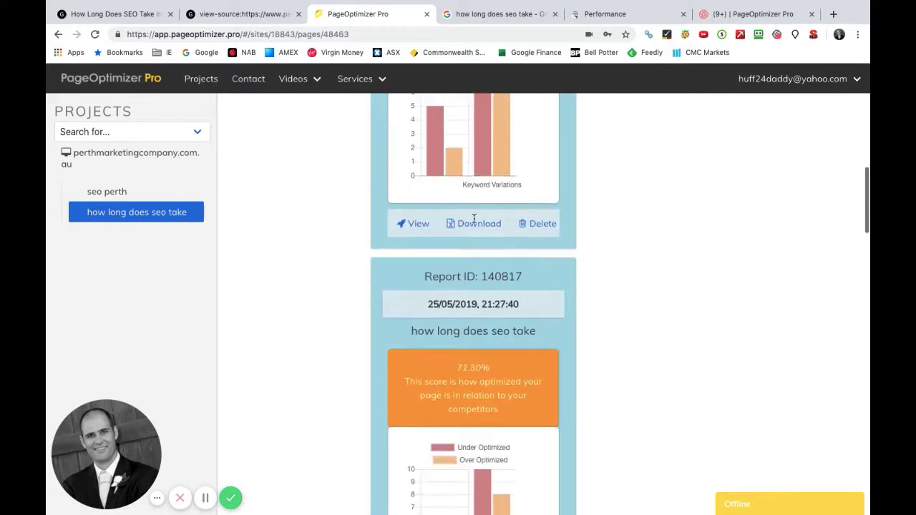
scroll(474, 222, "up", 3)
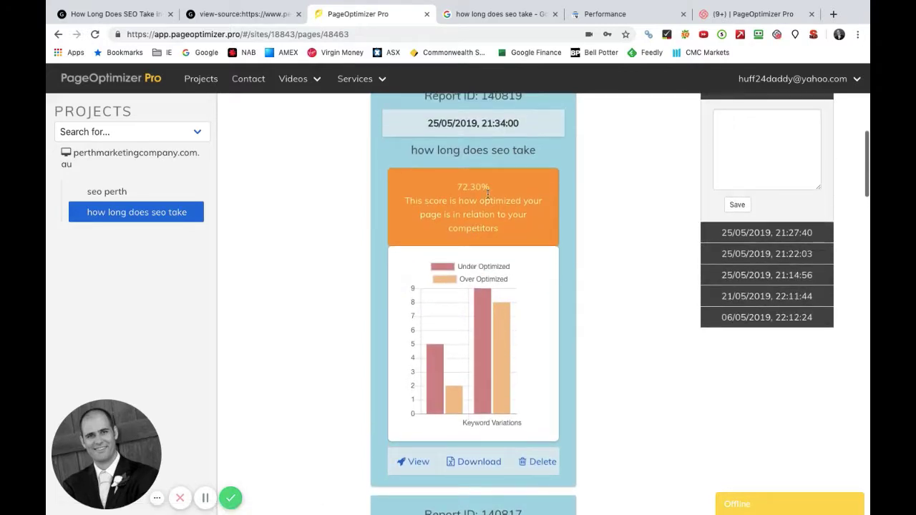
scroll(477, 206, "down", 3)
Open the newest report and examine its exact keyword recommendations for each page signal.
left_click(414, 313)
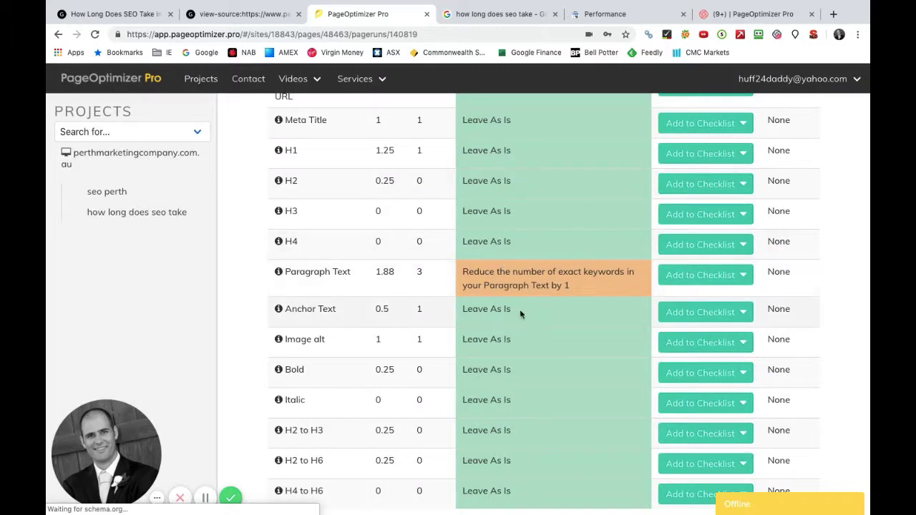
scroll(523, 309, "down", 2)
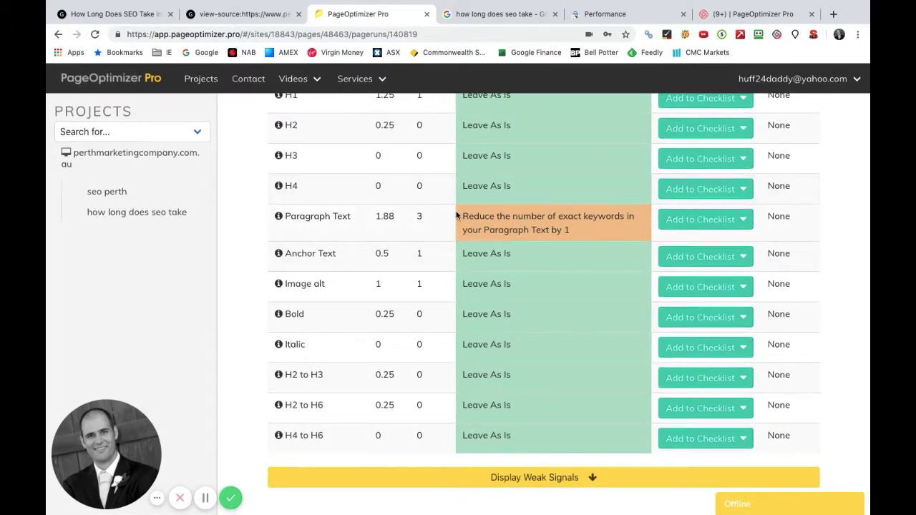
scroll(456, 215, "up", 5)
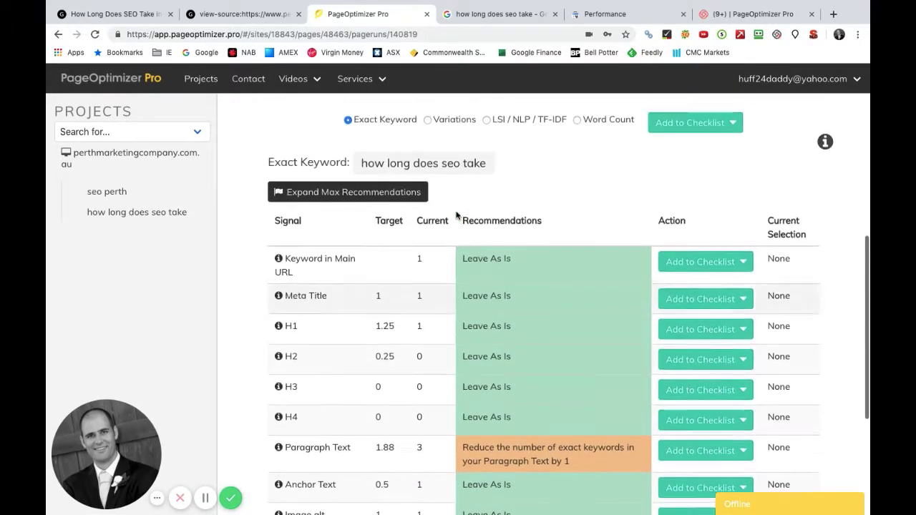
scroll(456, 215, "up", 1)
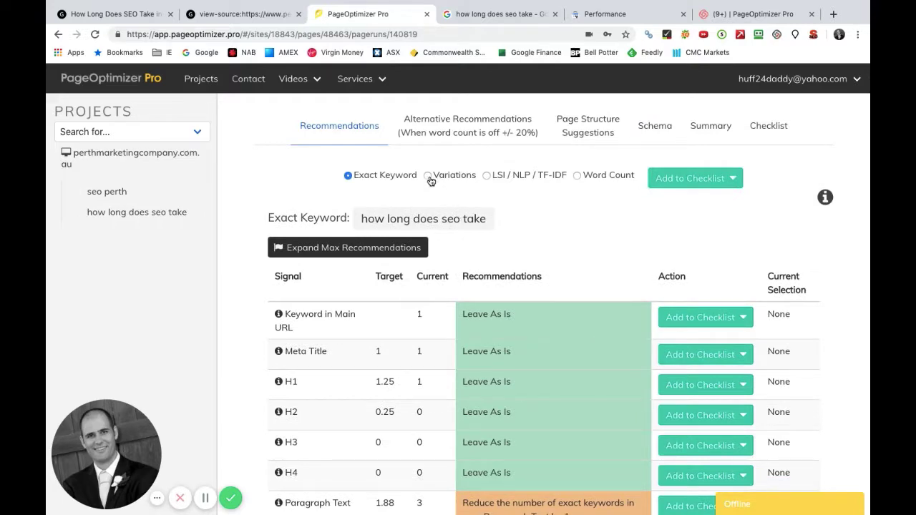
Show the report's keyword variation recommendations and review the variation list and the suggestions for each signal.
left_click(428, 175)
scroll(524, 294, "down", 8)
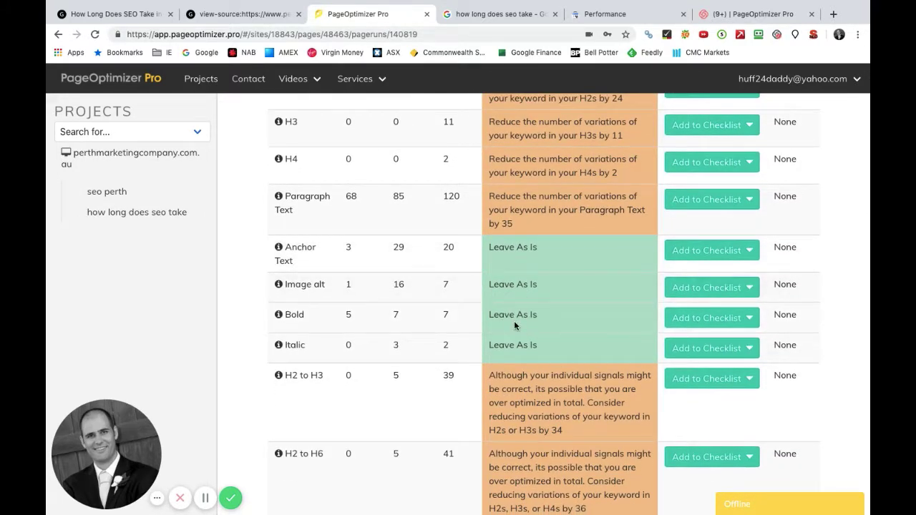
scroll(514, 324, "down", 3)
scroll(514, 322, "up", 15)
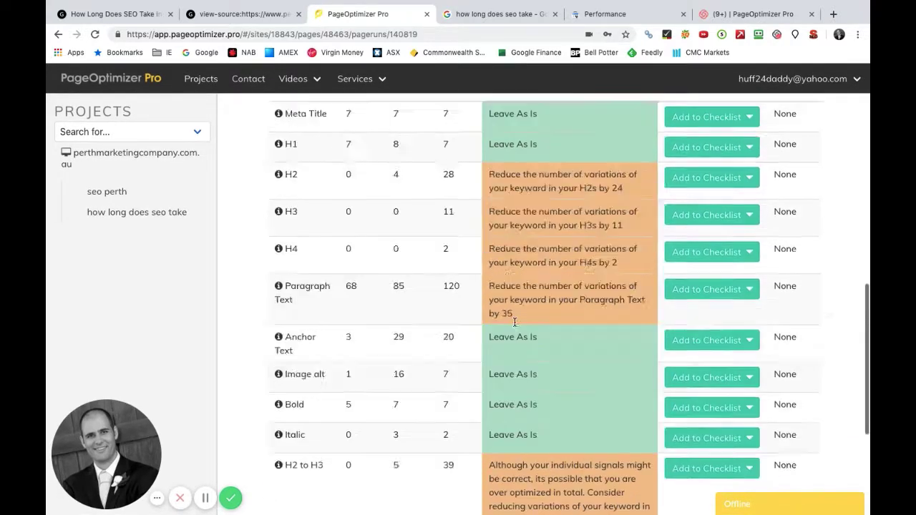
scroll(514, 322, "down", 6)
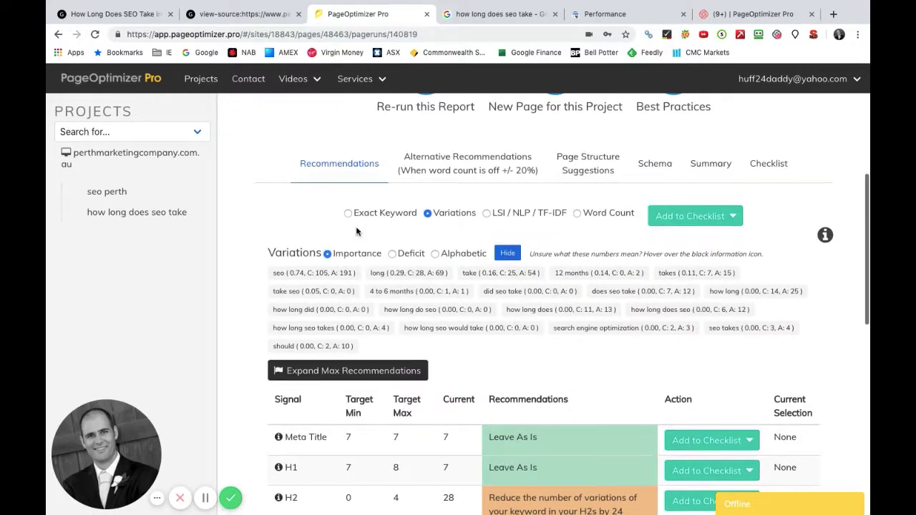
Return to the exact keyword recommendations, display the weak signals and examine those excluded from the page score.
left_click(348, 216)
scroll(454, 293, "down", 1)
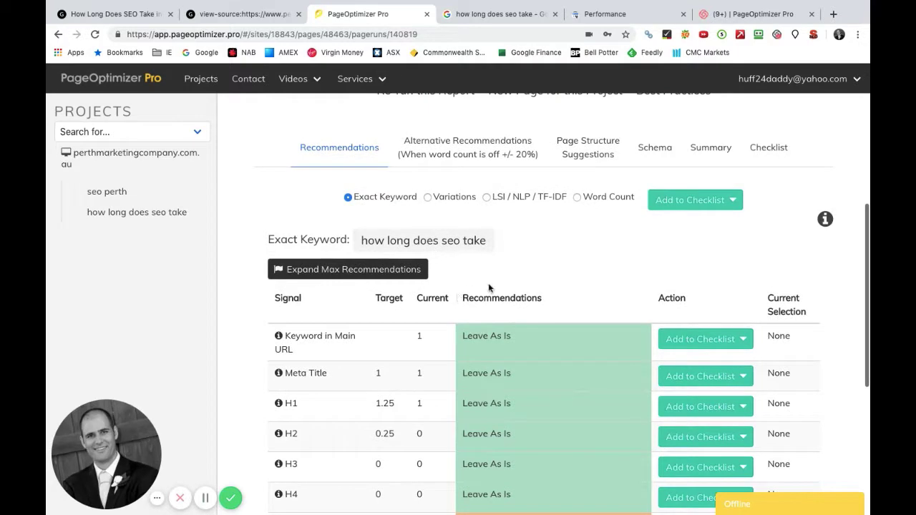
scroll(450, 287, "down", 5)
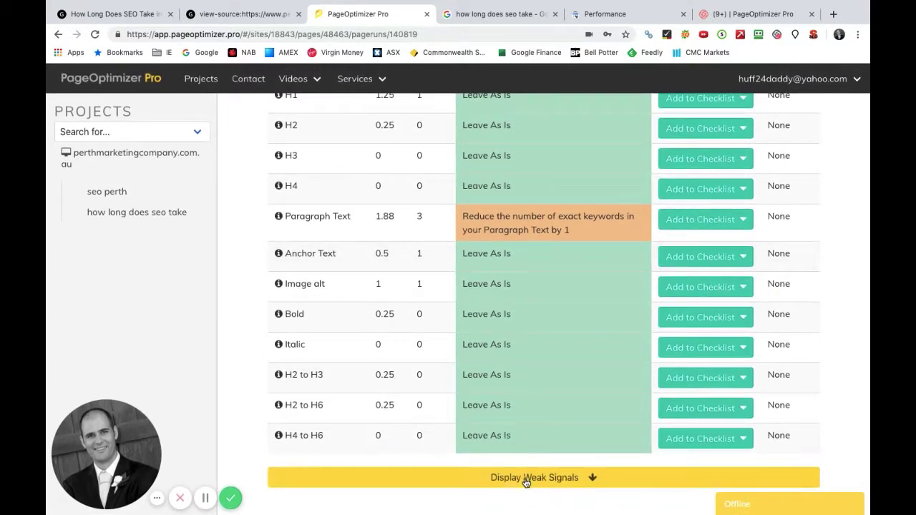
left_click(525, 477)
scroll(456, 194, "down", 4)
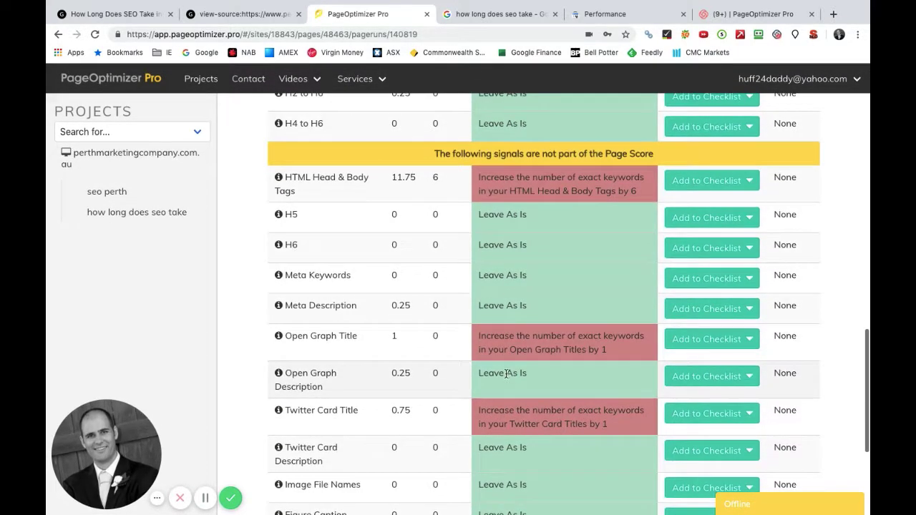
scroll(492, 217, "down", 2)
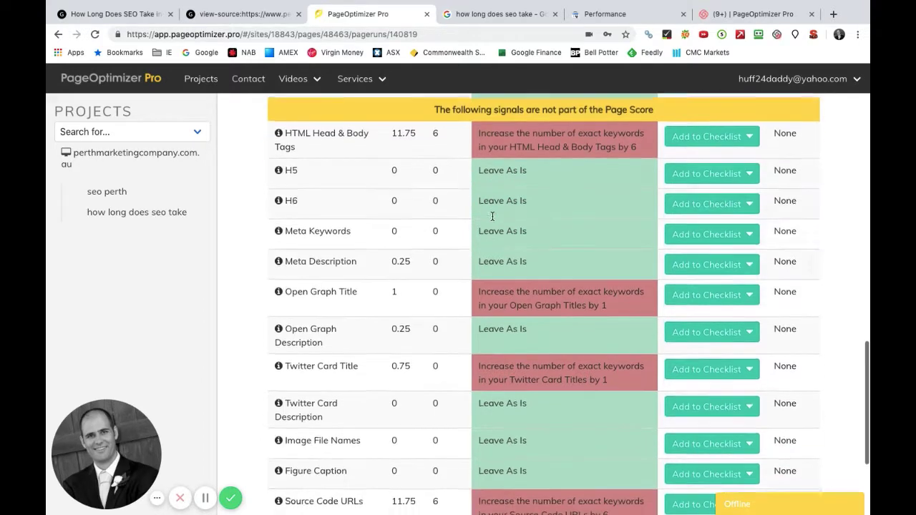
scroll(492, 216, "down", 1)
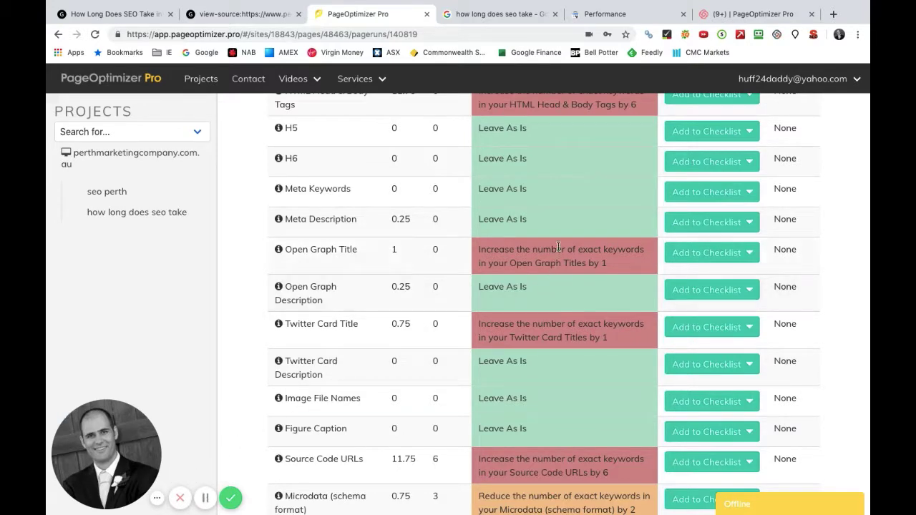
Examine the remaining exact keyword weak signals, from the Open Graph and Twitter Card fields through the schema formats.
scroll(544, 251, "down", 3)
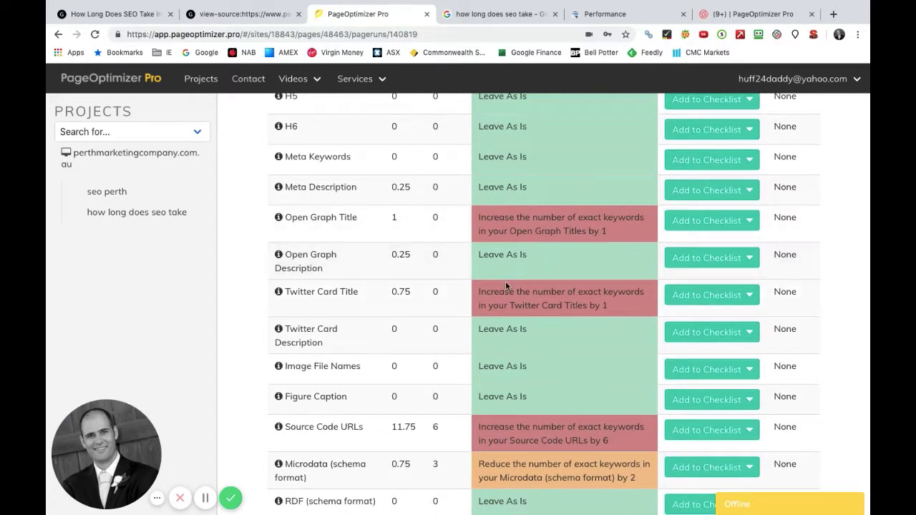
scroll(505, 285, "down", 1)
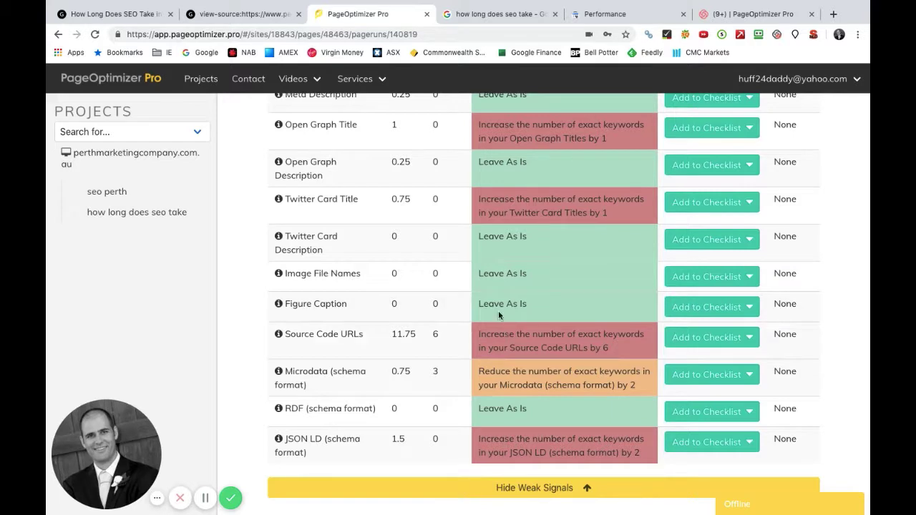
scroll(515, 250, "down", 1)
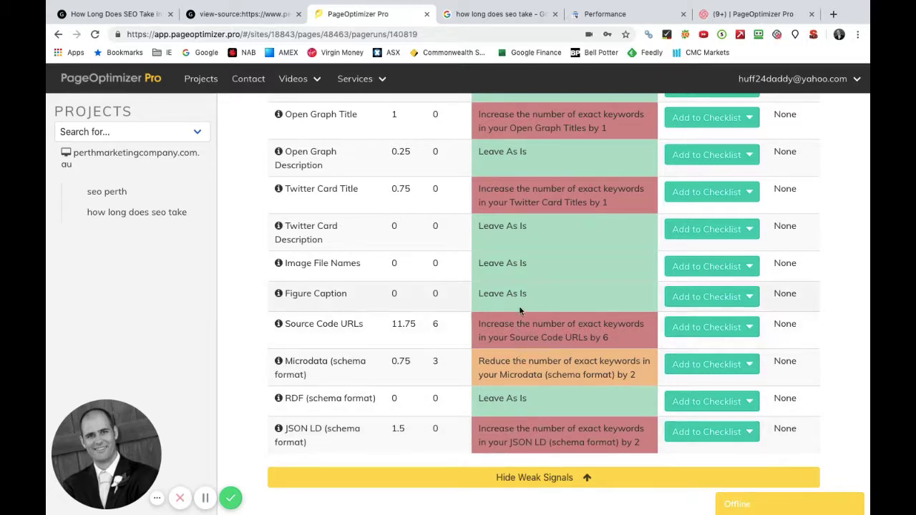
Show the keyword variation recommendations and examine the signals excluded from the page score, including Open Graph, Twitter Card and schema.
scroll(520, 310, "up", 8)
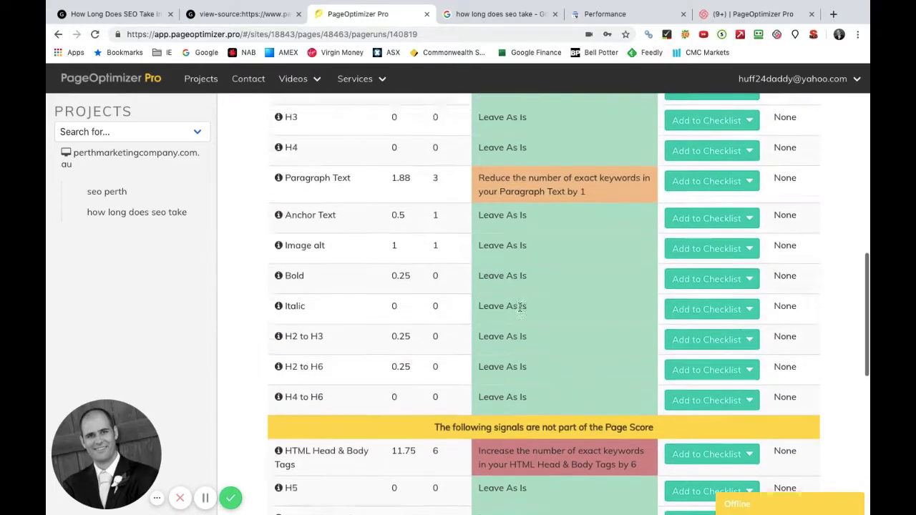
scroll(521, 307, "up", 5)
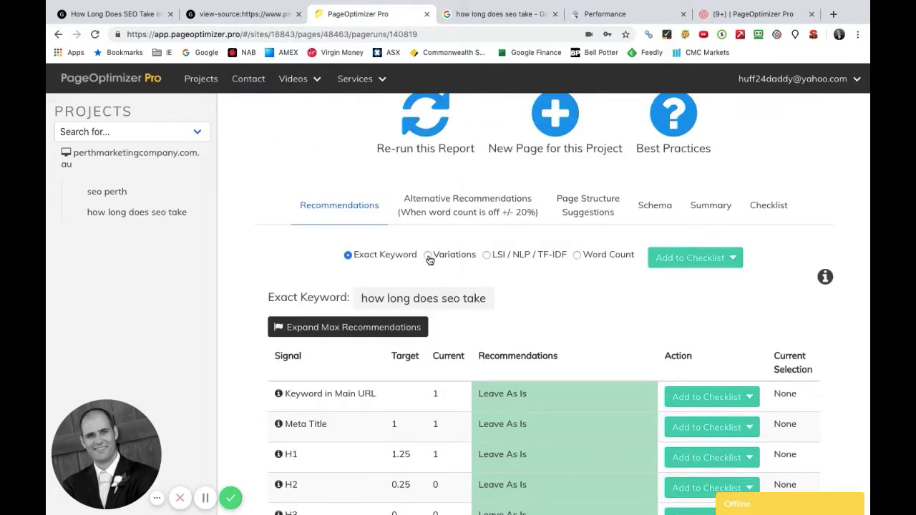
left_click(428, 257)
scroll(506, 304, "down", 10)
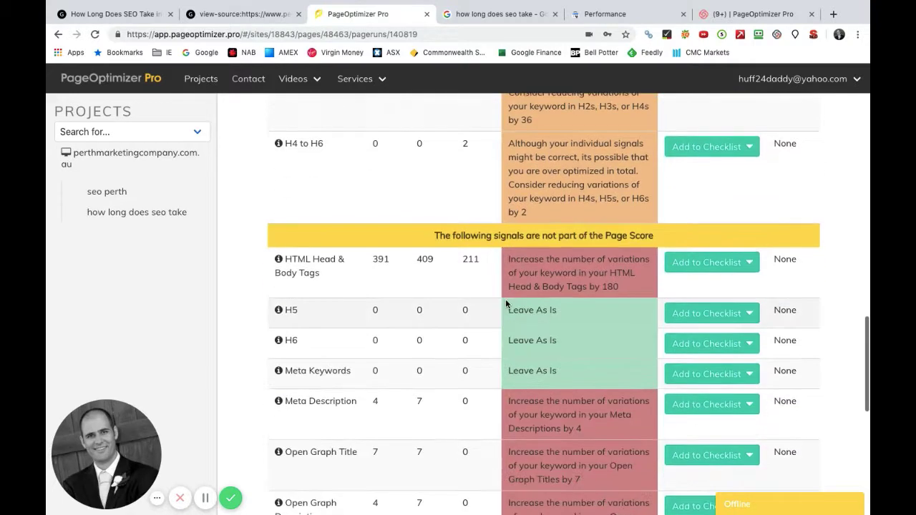
scroll(515, 311, "down", 3)
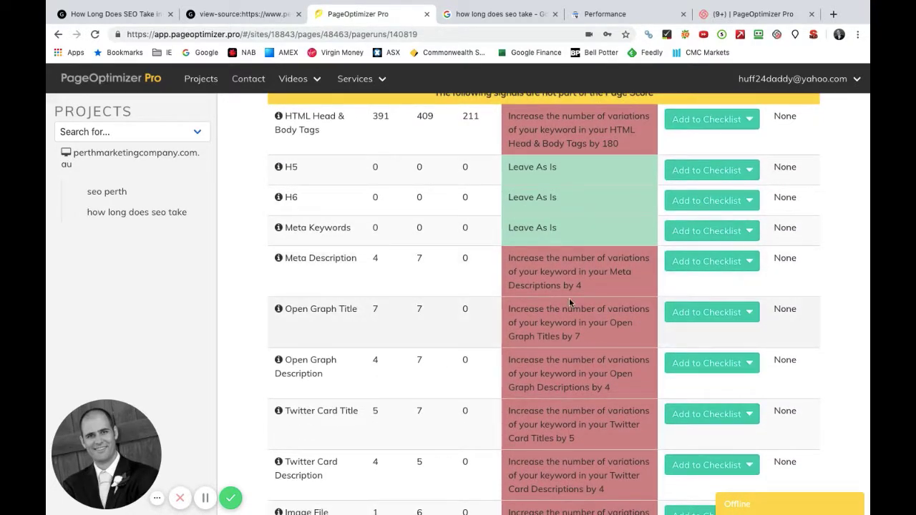
scroll(569, 302, "down", 3)
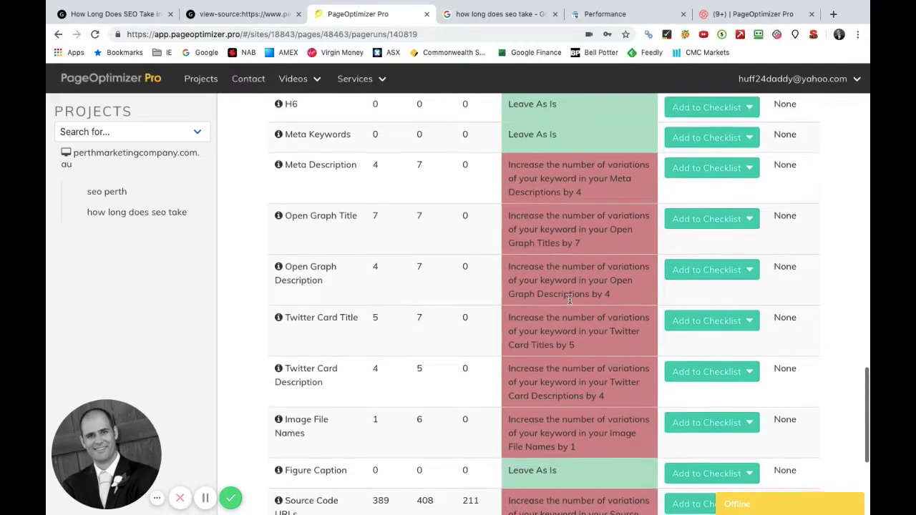
scroll(570, 298, "down", 5)
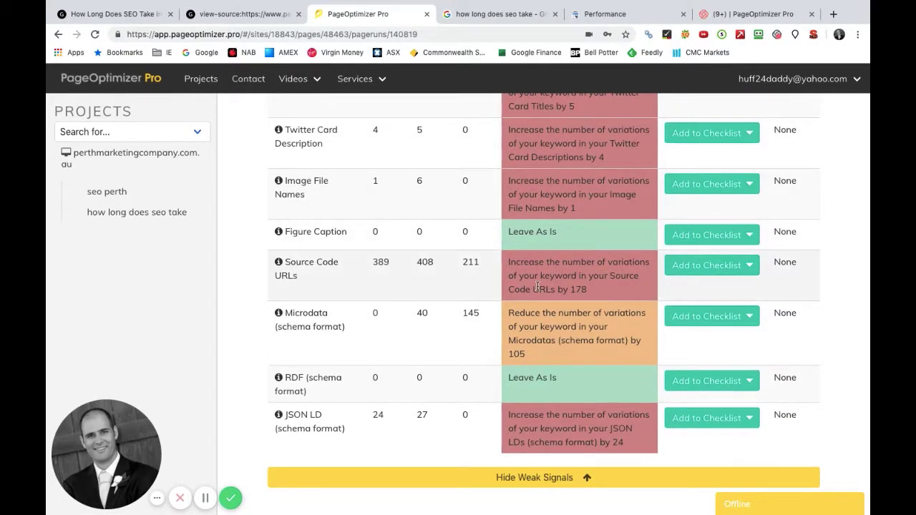
Review the variation list again and compare the heading and paragraph text suggestions with those for the signals outside the page score.
scroll(536, 287, "up", 15)
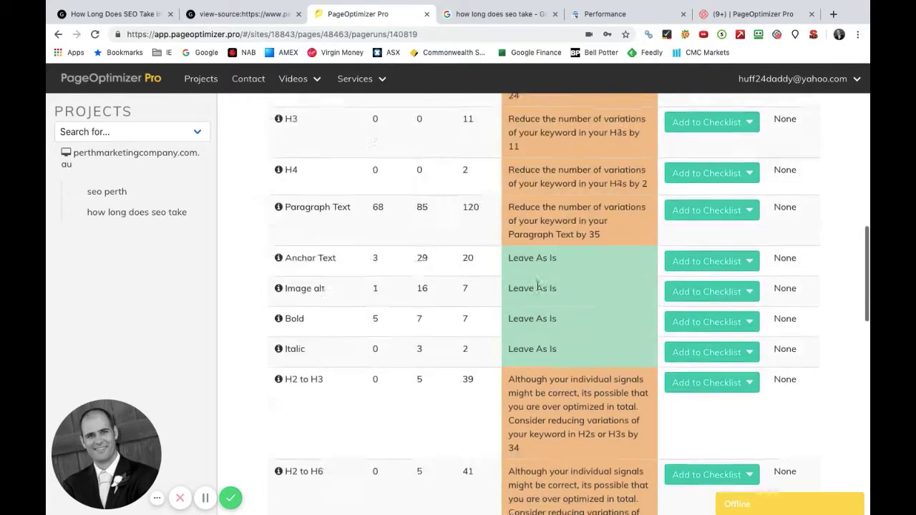
scroll(537, 285, "up", 8)
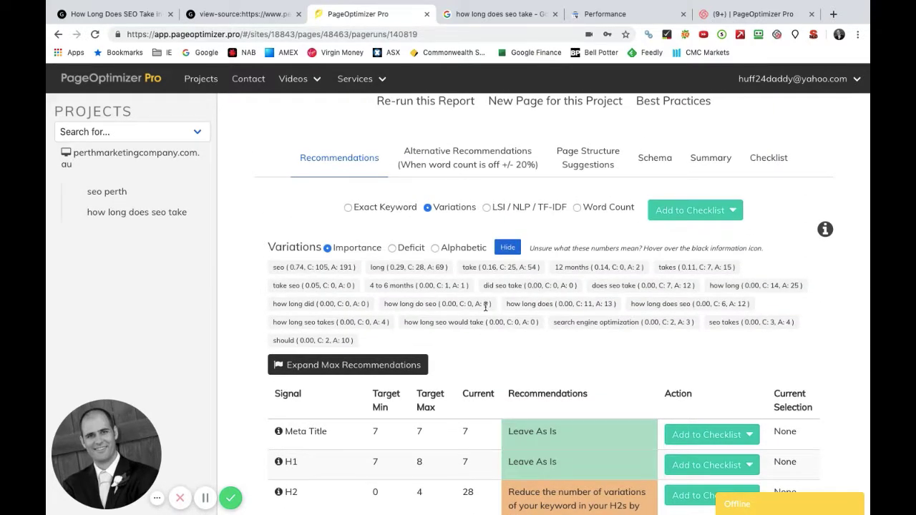
scroll(476, 444, "down", 5)
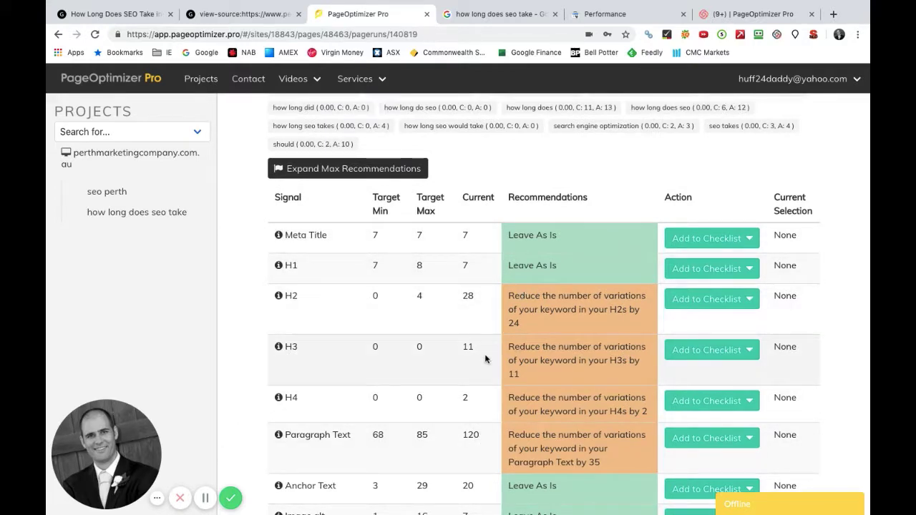
scroll(429, 329, "down", 8)
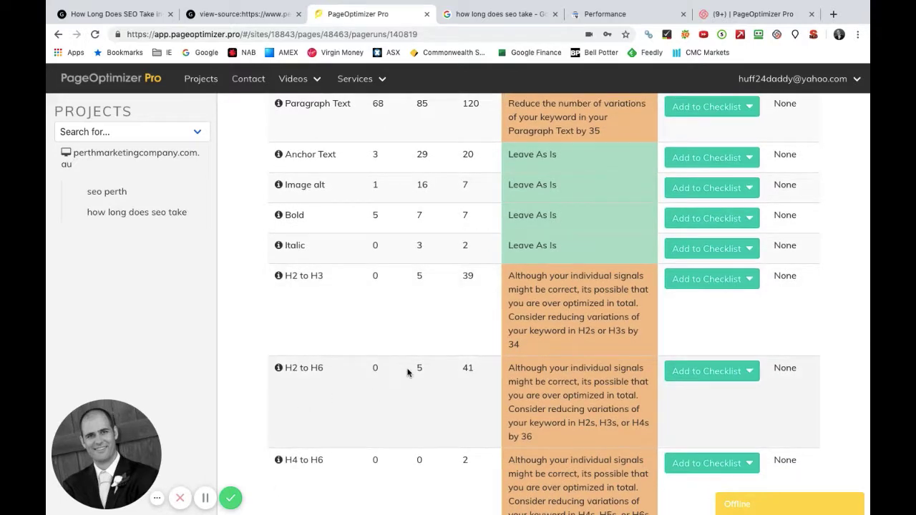
scroll(408, 373, "down", 9)
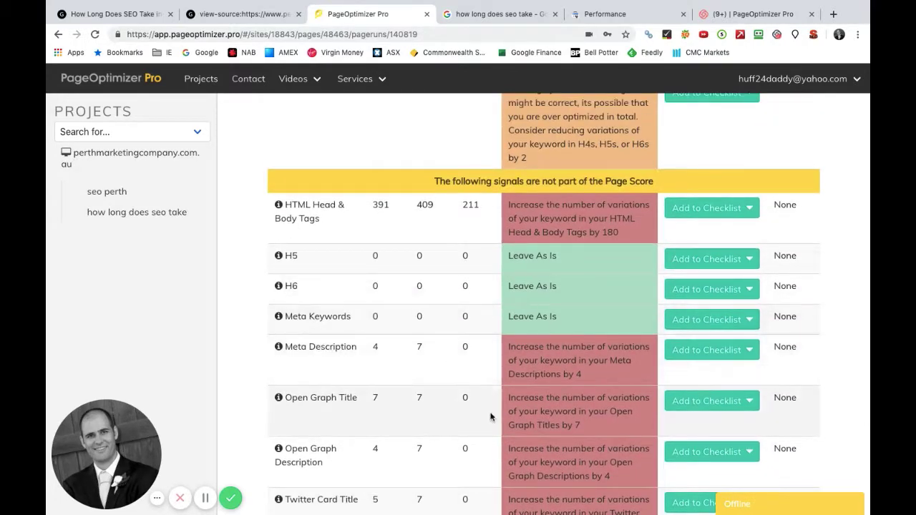
scroll(491, 420, "up", 2)
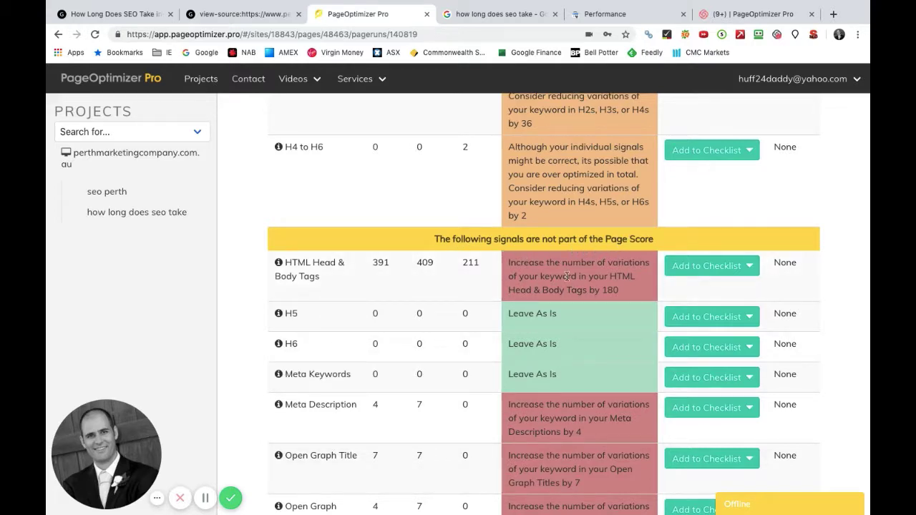
scroll(567, 276, "up", 3)
scroll(566, 276, "up", 4)
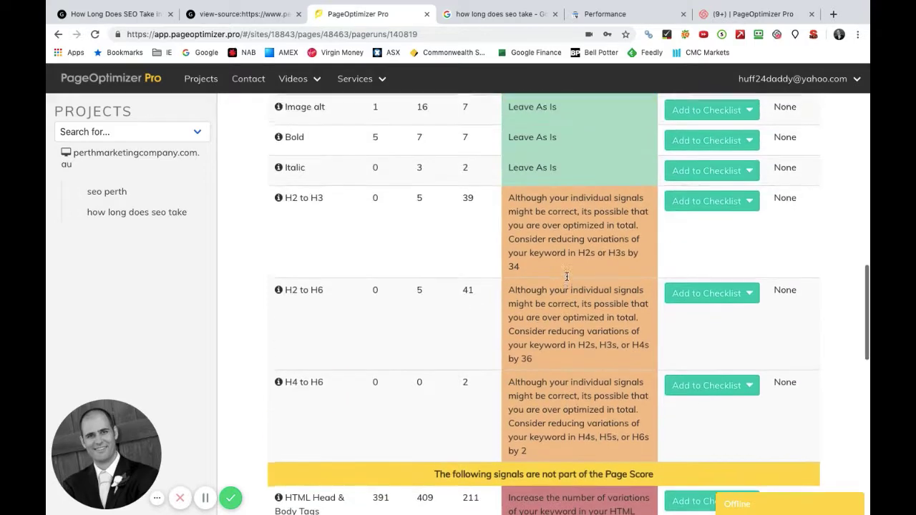
scroll(567, 277, "down", 7)
scroll(566, 279, "down", 1)
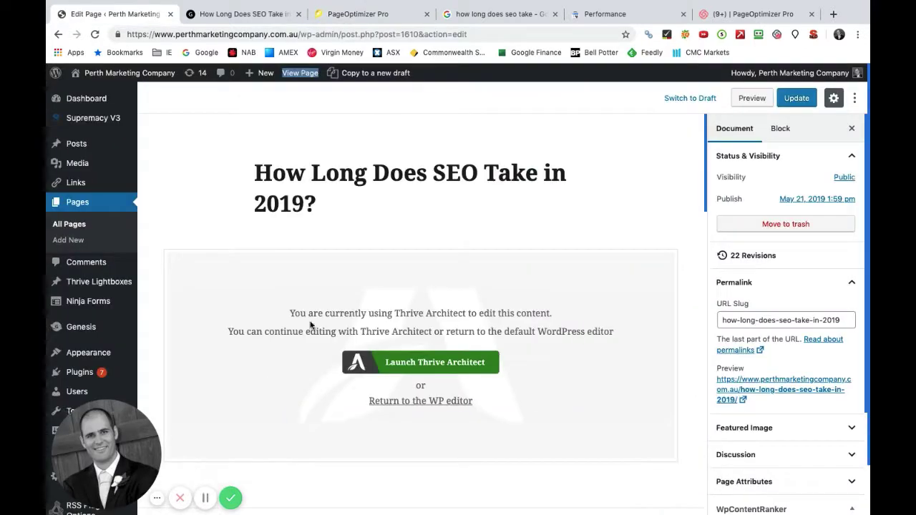
Copy the live article's opening paragraph into the search result description in the page's Project Supremacy On Page SEO settings.
scroll(358, 292, "down", 10)
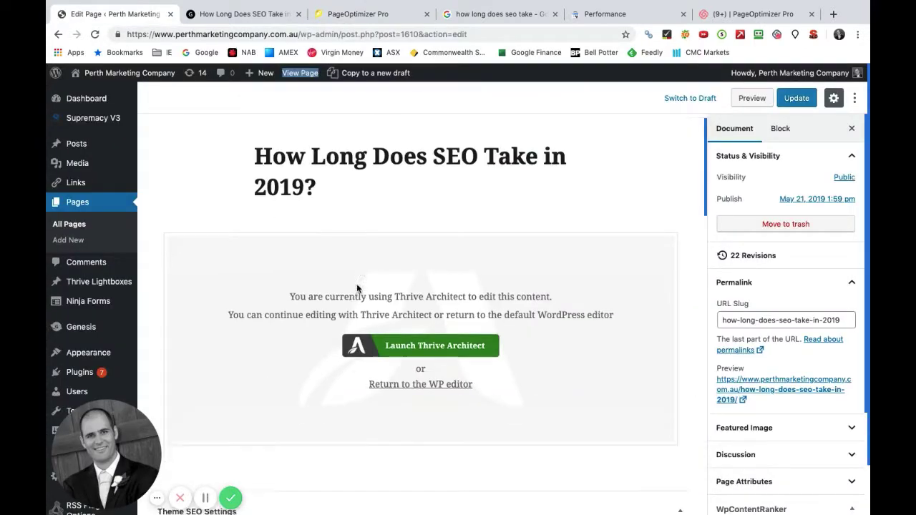
scroll(357, 285, "down", 10)
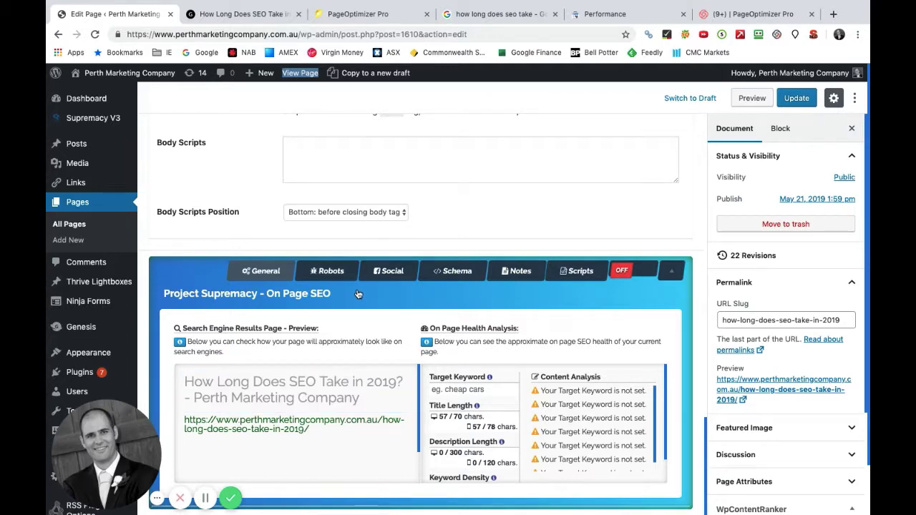
left_click(230, 464)
scroll(231, 464, "down", 1)
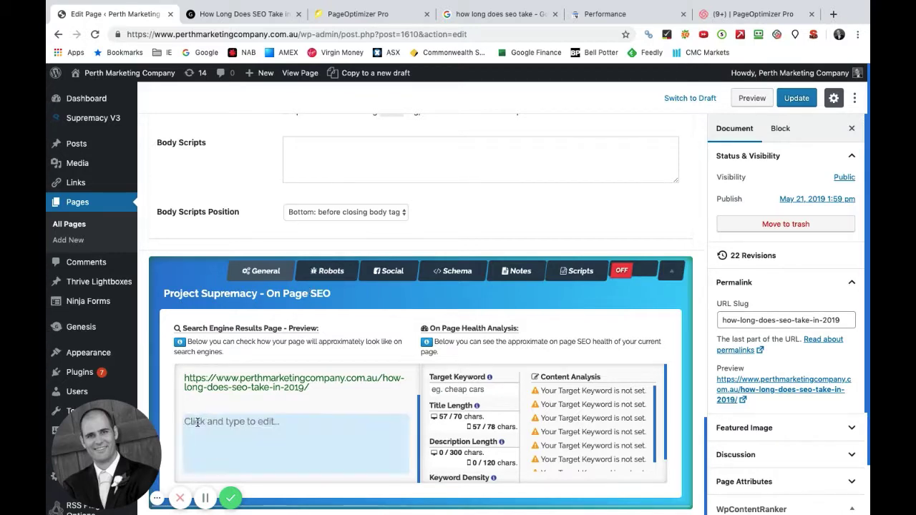
left_click(236, 14)
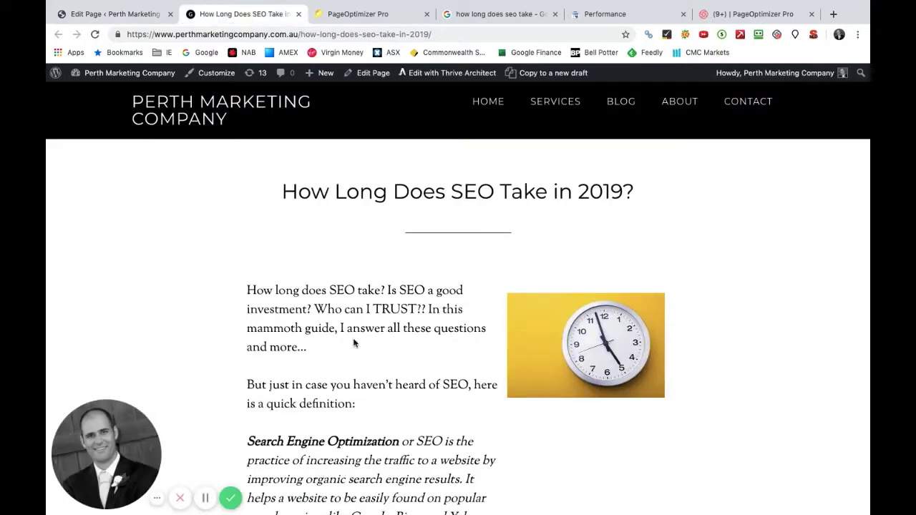
left_click_drag(311, 352, 247, 288)
key("ctrl+c")
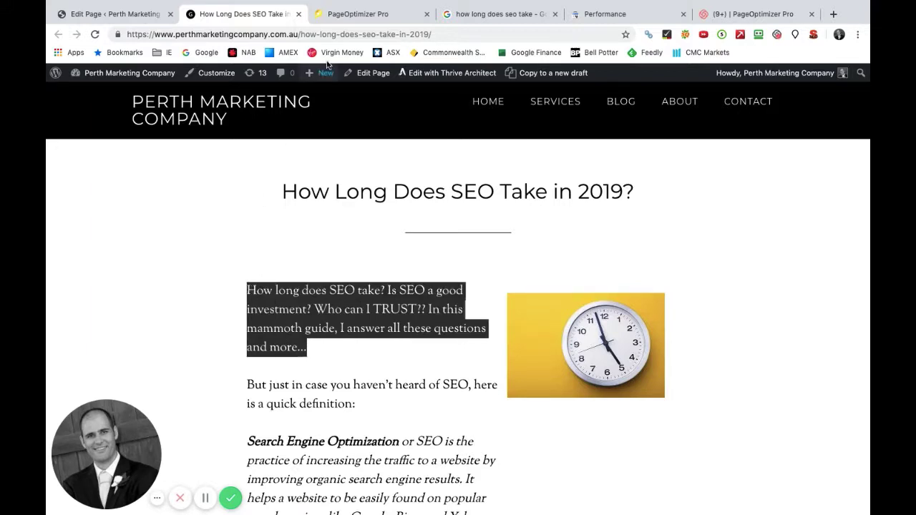
left_click(114, 15)
left_click(190, 423)
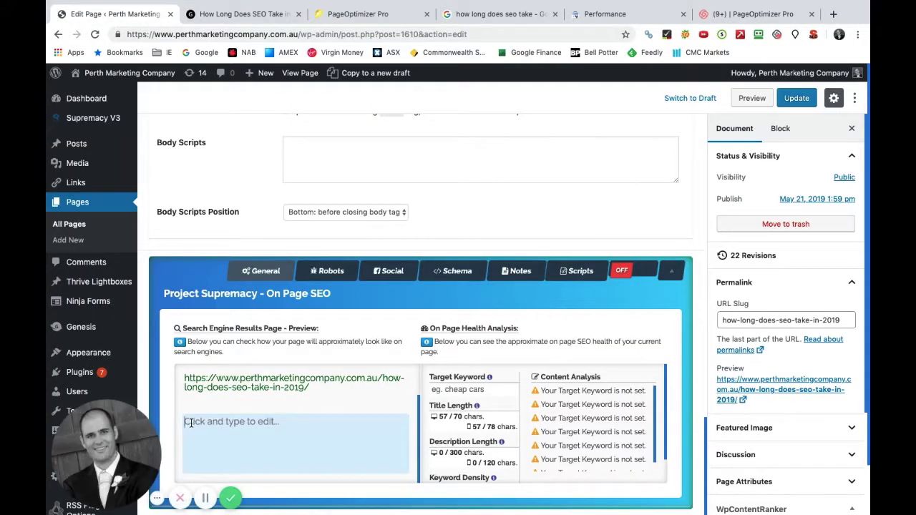
key("ctrl+v")
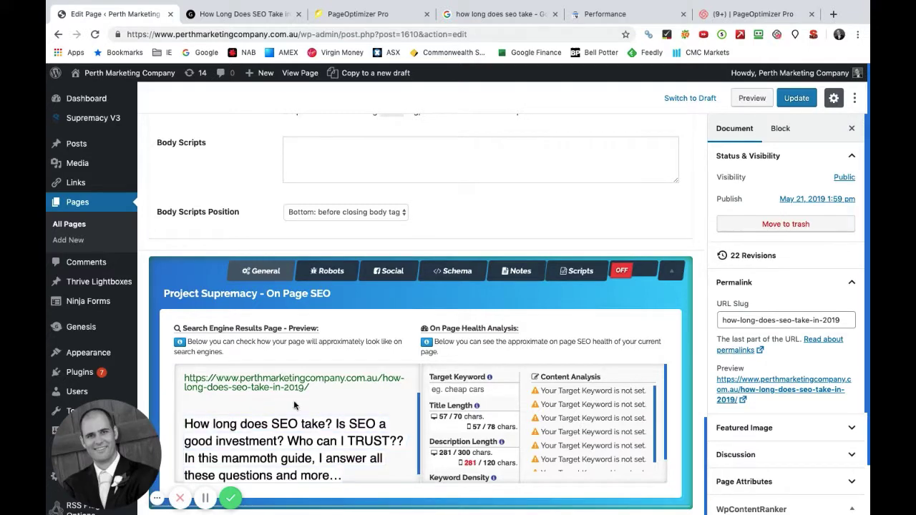
Fill in both the Twitter and Facebook OG descriptions with the article's copied opening paragraph.
left_click(403, 270)
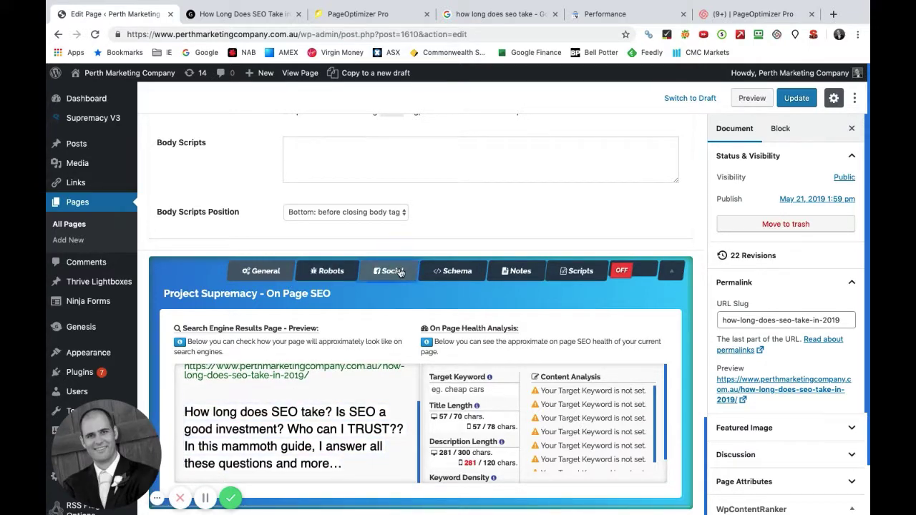
scroll(337, 322, "down", 3)
left_click(221, 310)
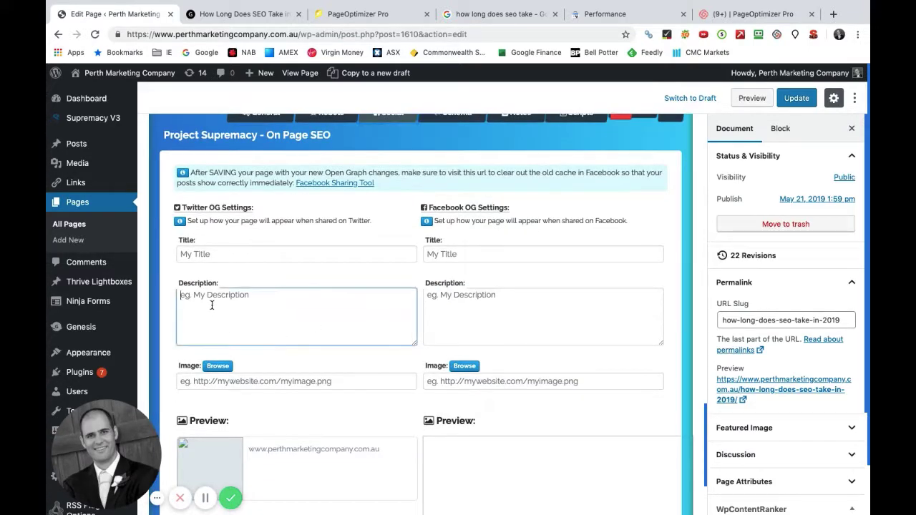
type("How long does SEO take? Is SEO a good investment? Who can I TRUST?? In this mammoth guide, I answer all these questions and more..")
left_click(467, 296)
type("How long does SEO take? Is SEO a good investment? Who can I TRUST?? In this mammoth guide, I answer all these questions and more.")
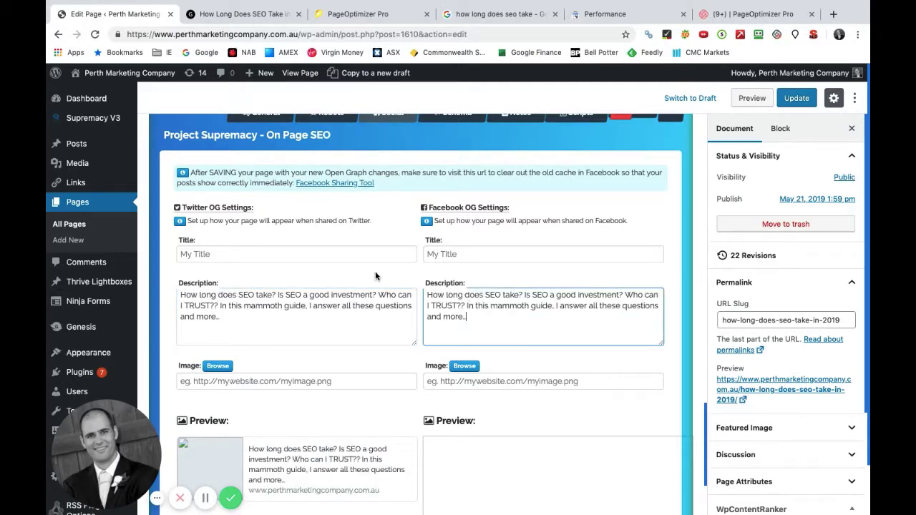
Copy the live article's heading and set both the Twitter and Facebook OG titles to "How Long Does SEO Take in 2019?".
left_click(269, 253)
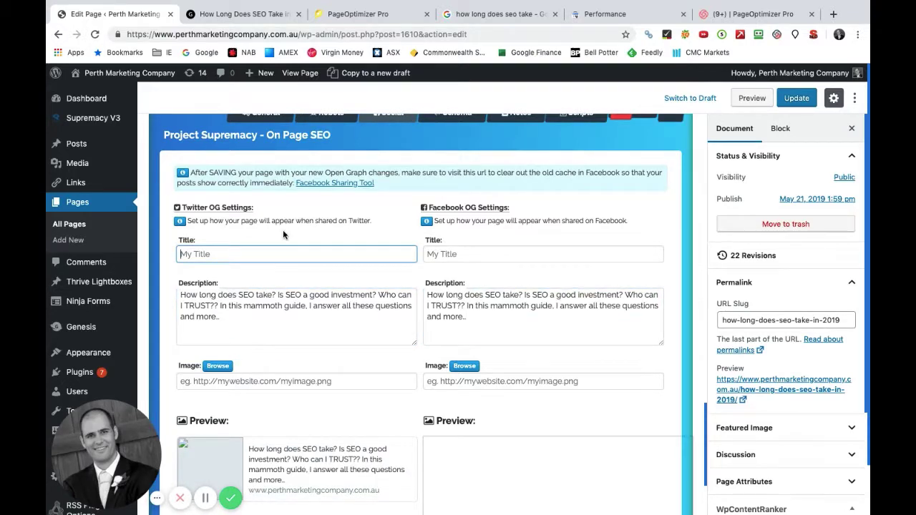
scroll(283, 230, "up", 3)
left_click(264, 232)
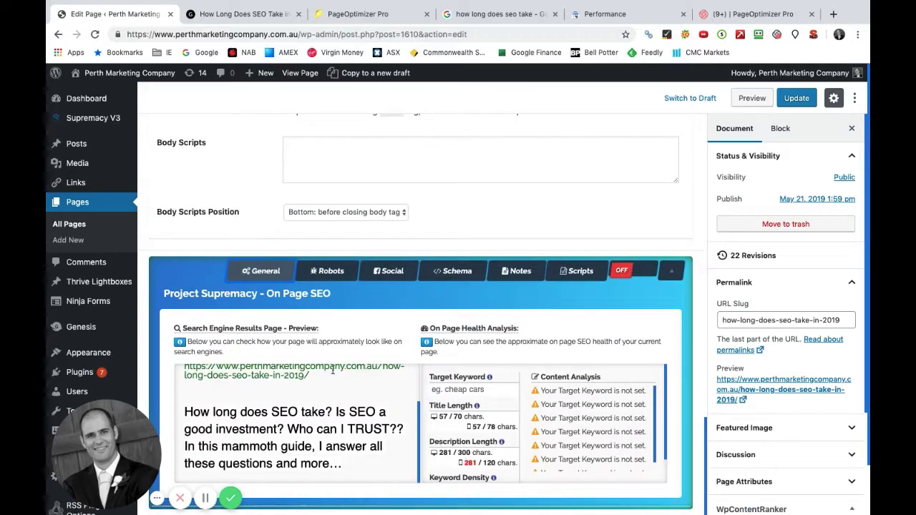
left_click(224, 15)
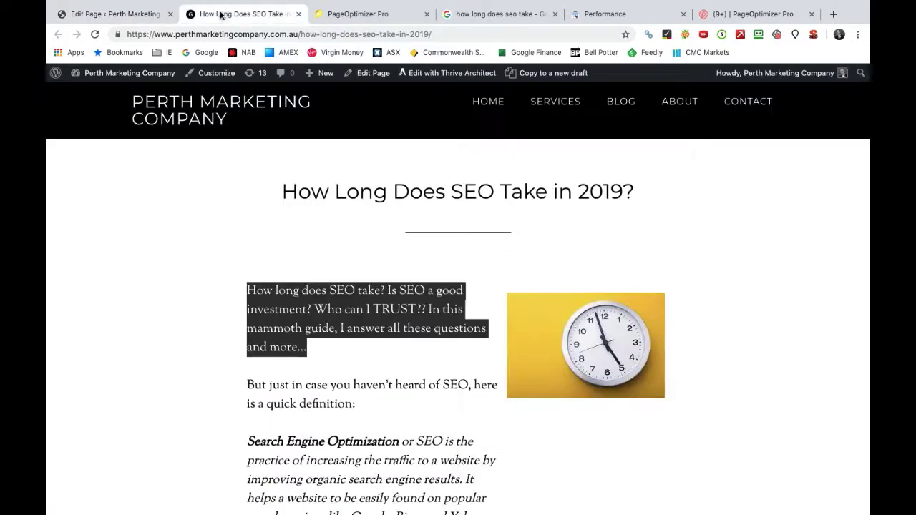
left_click_drag(638, 189, 285, 191)
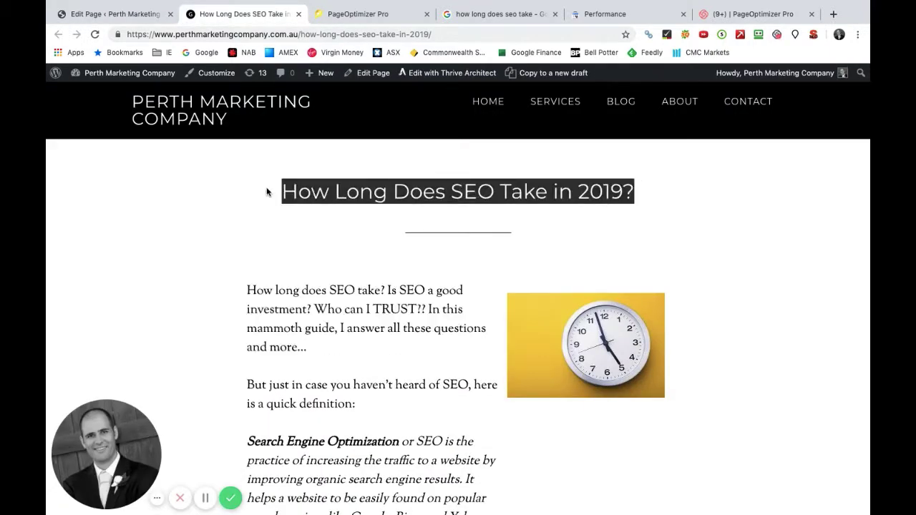
left_click(135, 15)
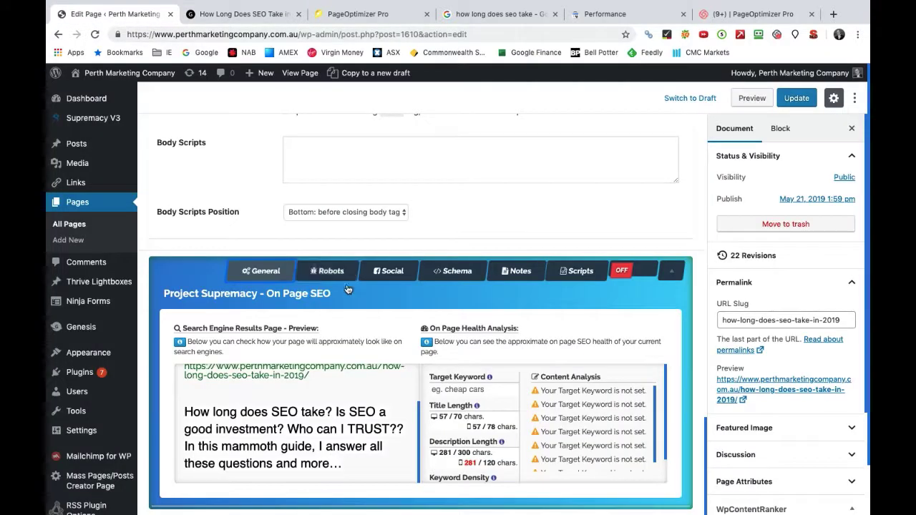
left_click(389, 271)
scroll(387, 301, "down", 1)
left_click(254, 373)
type("How Long Does SEO Take in 2019?")
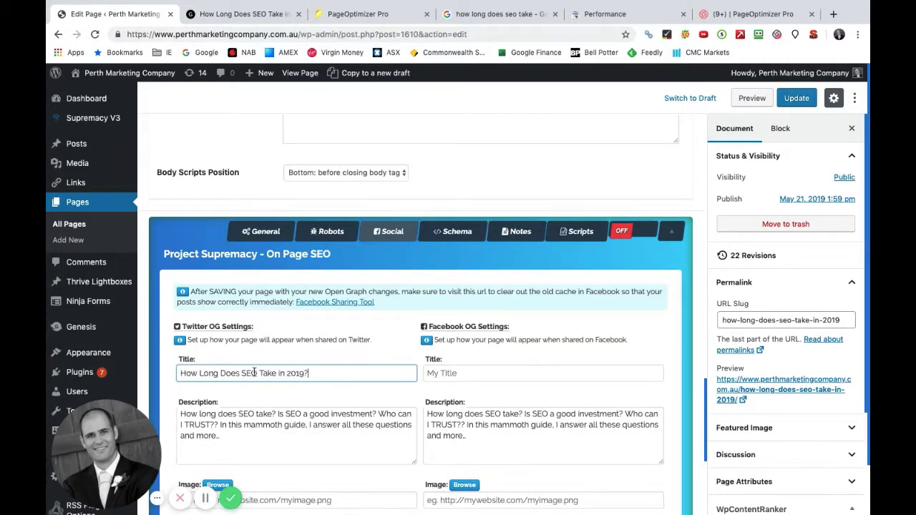
left_click(468, 370)
type("How Long Does SEO Take in 2019?")
Open the Twitter OG image picker for insertion from a URL and copy the bluecorona.com image's address from the Google Images results.
scroll(468, 371, "down", 5)
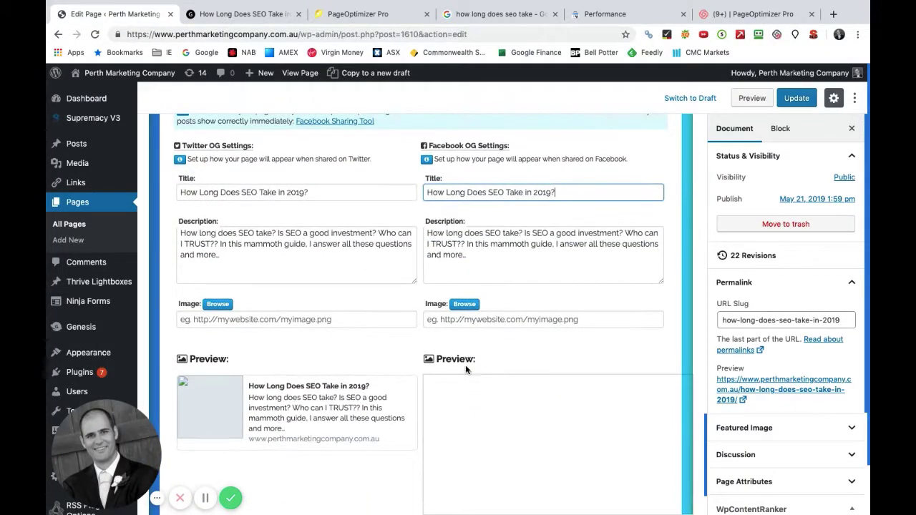
left_click(245, 322)
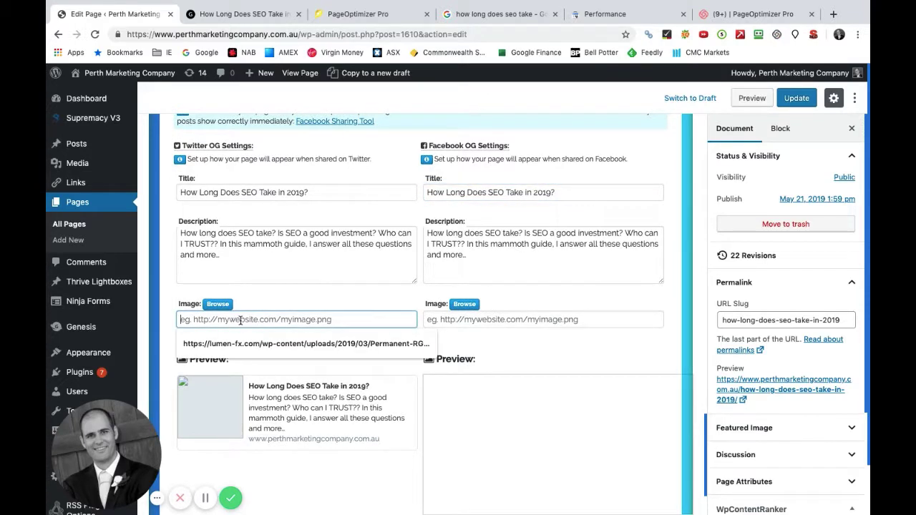
left_click(225, 307)
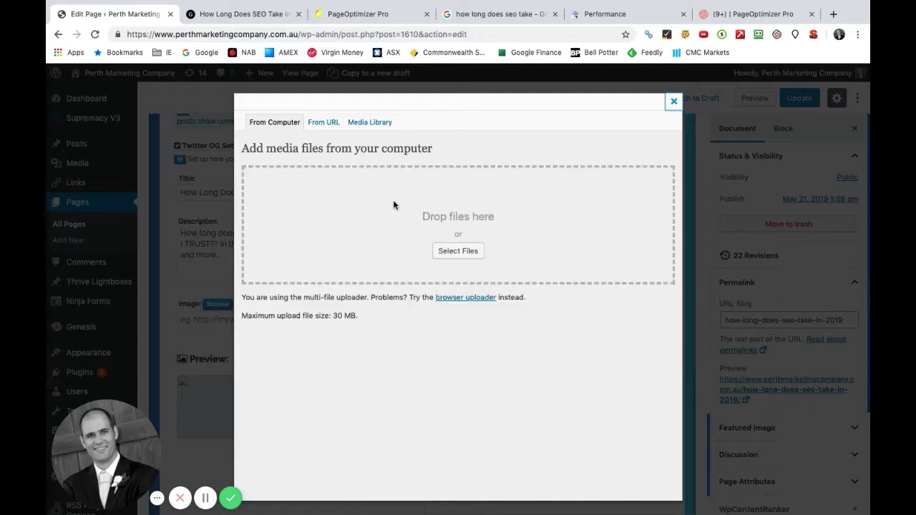
left_click(323, 126)
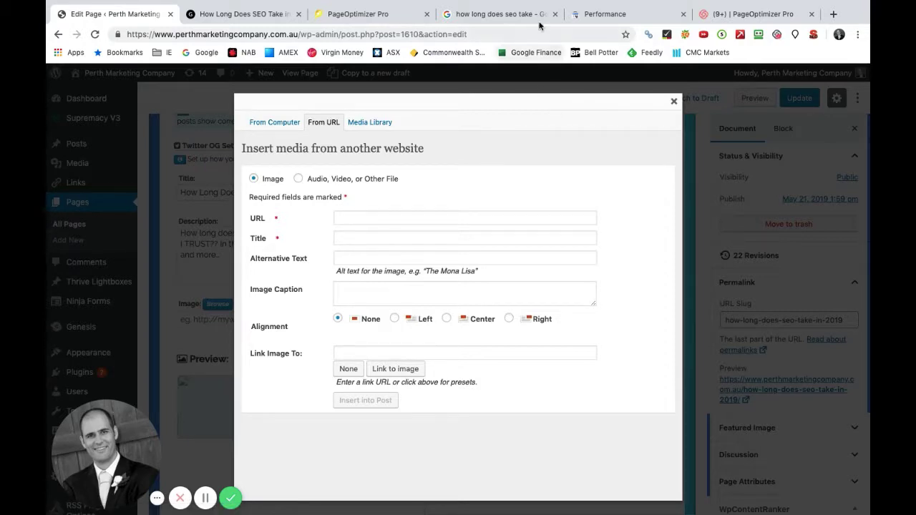
left_click(518, 16)
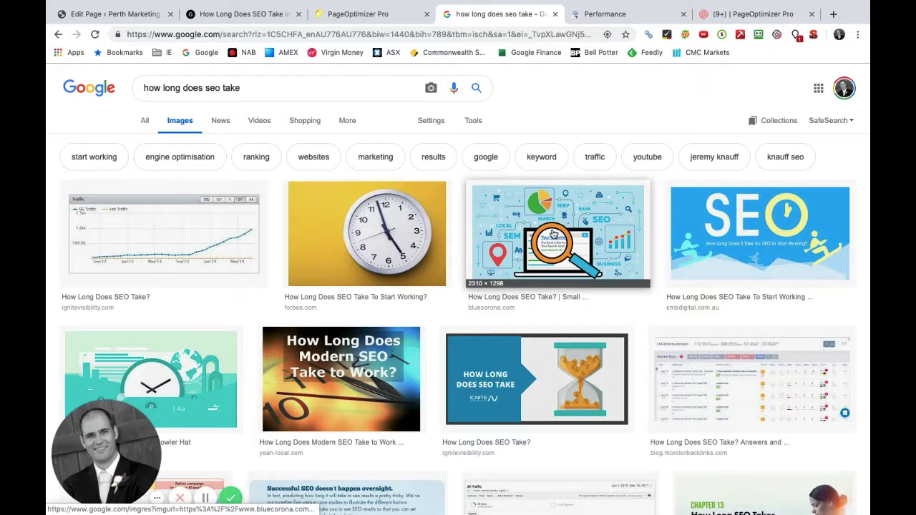
right_click(553, 234)
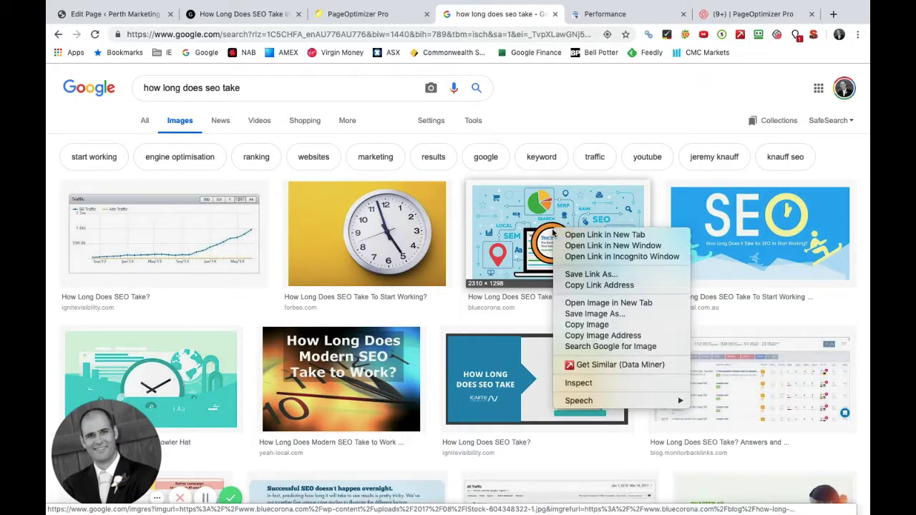
left_click(625, 336)
left_click(360, 14)
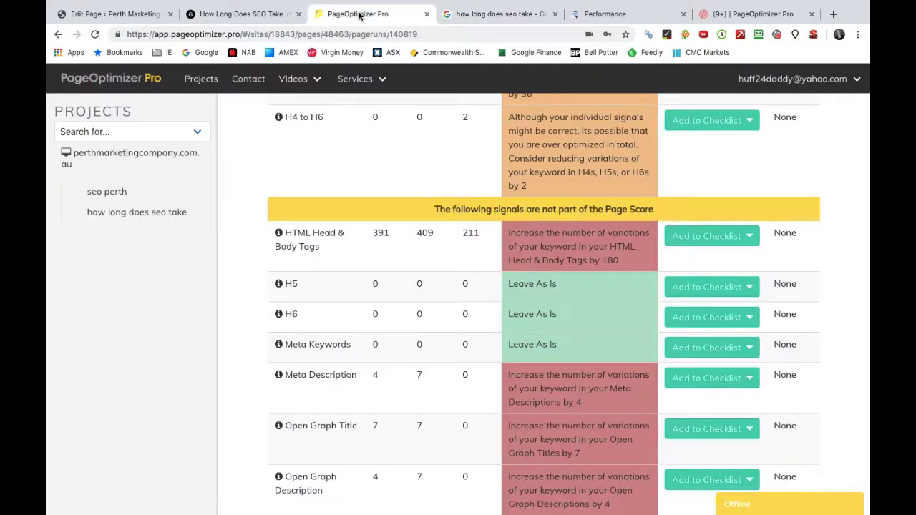
left_click(250, 14)
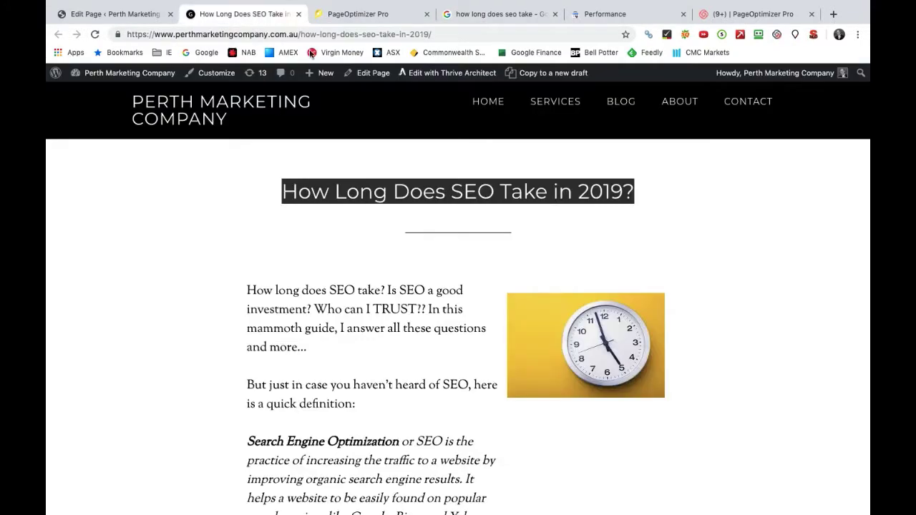
left_click(120, 14)
Try to insert the copied image address as the Twitter OG image, using it for both the image URL and its link.
left_click(356, 218)
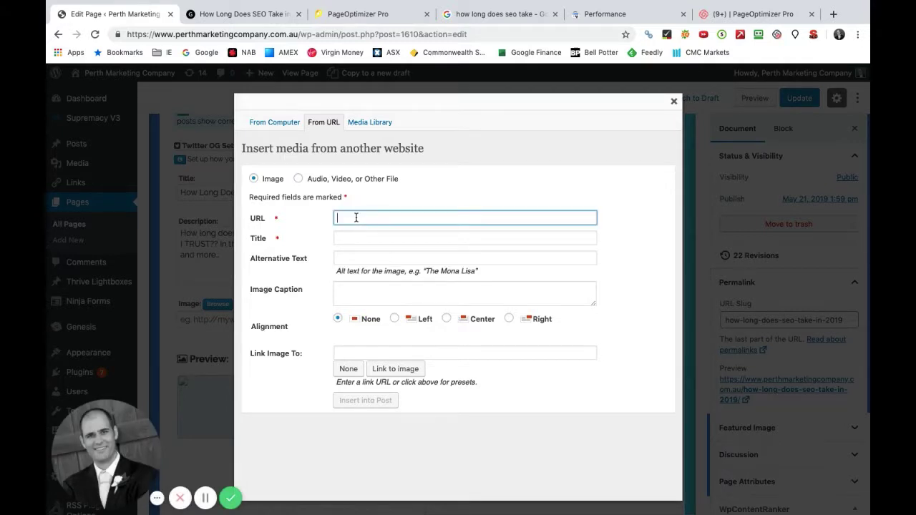
key("super+v")
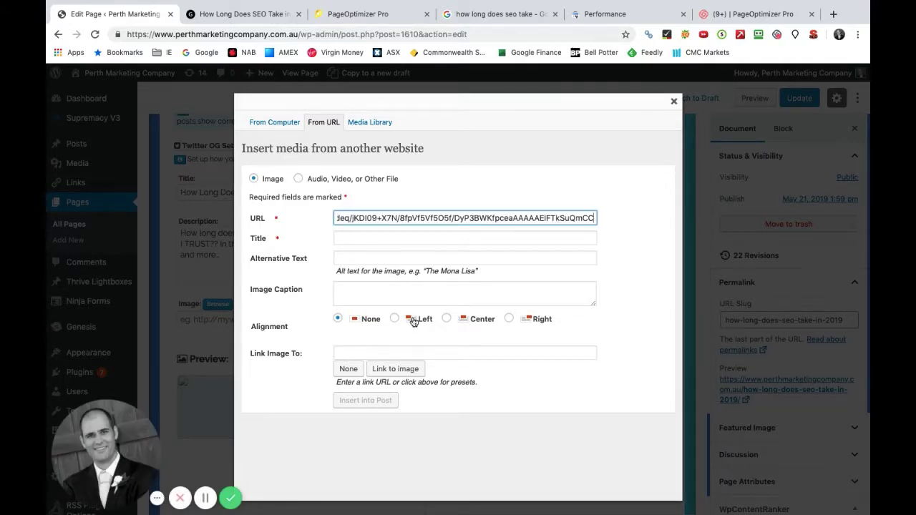
left_click(351, 353)
key("super+v")
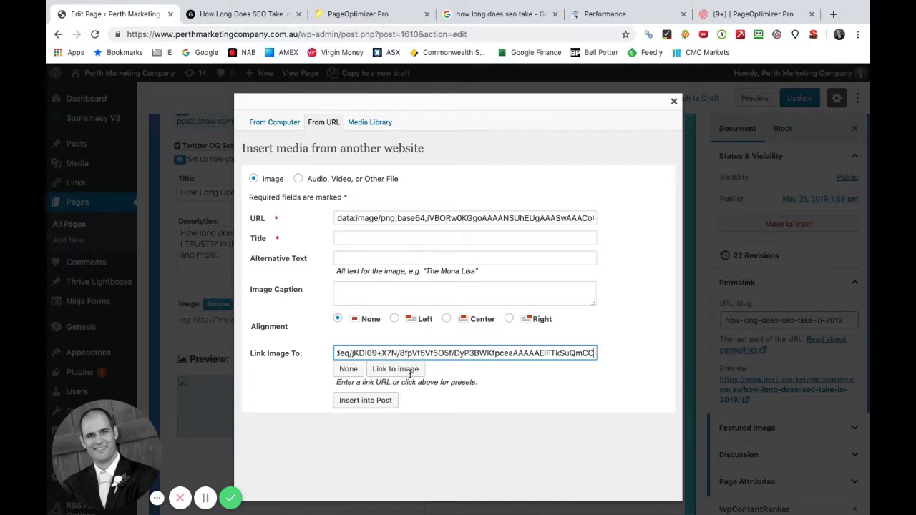
left_click(380, 402)
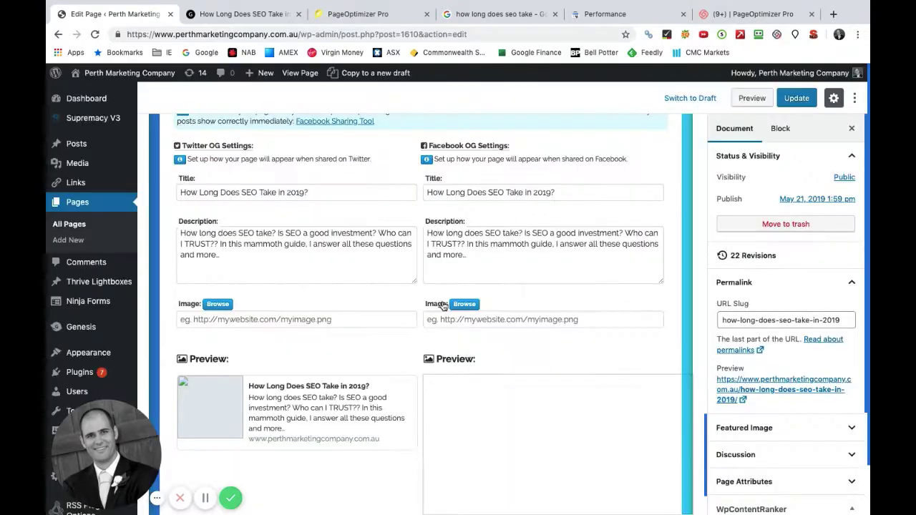
scroll(346, 312, "down", 3)
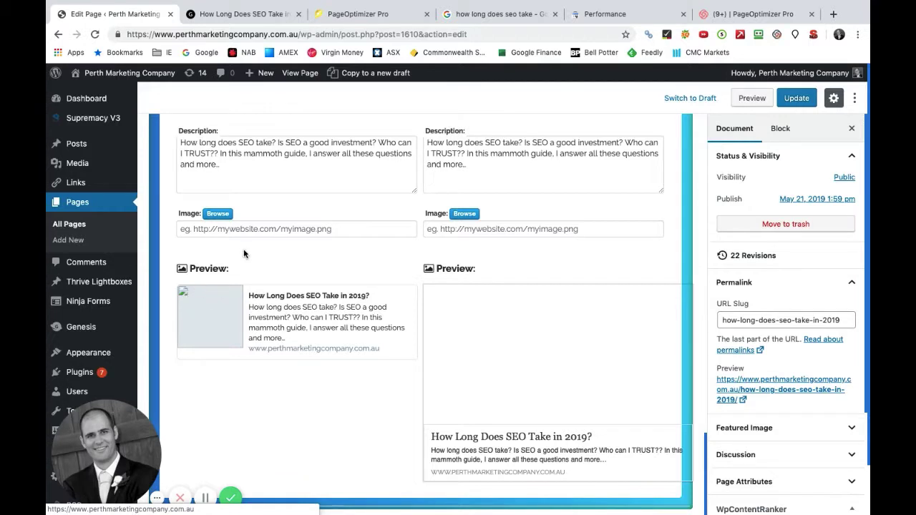
left_click(222, 229)
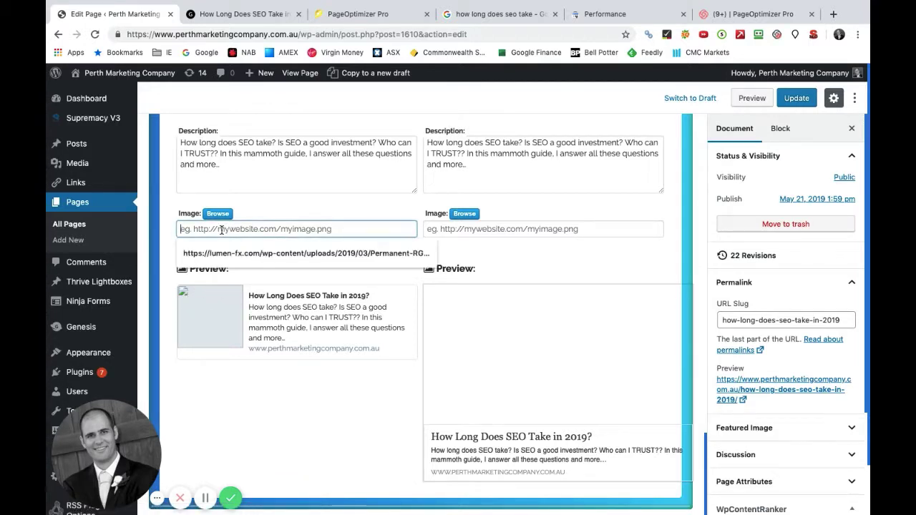
left_click(277, 198)
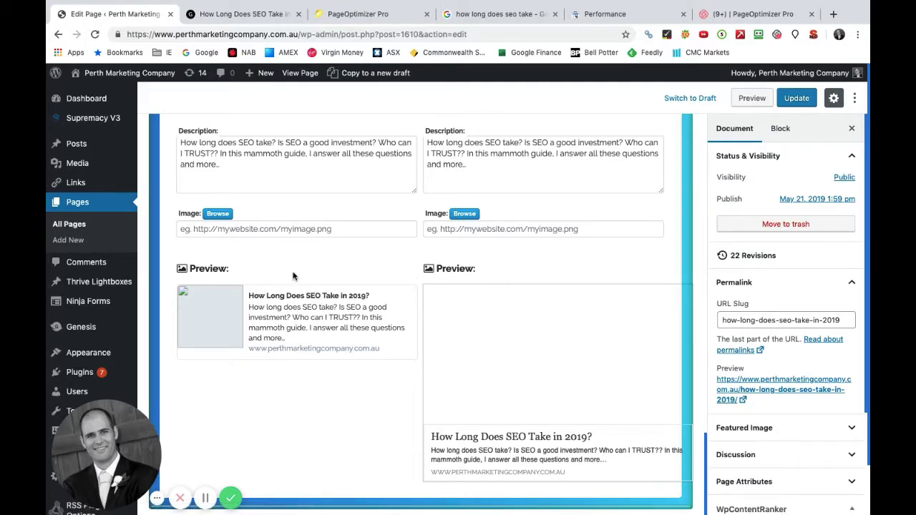
Turn on the page's Project Supremacy On Page SEO settings and update the page.
scroll(293, 275, "up", 4)
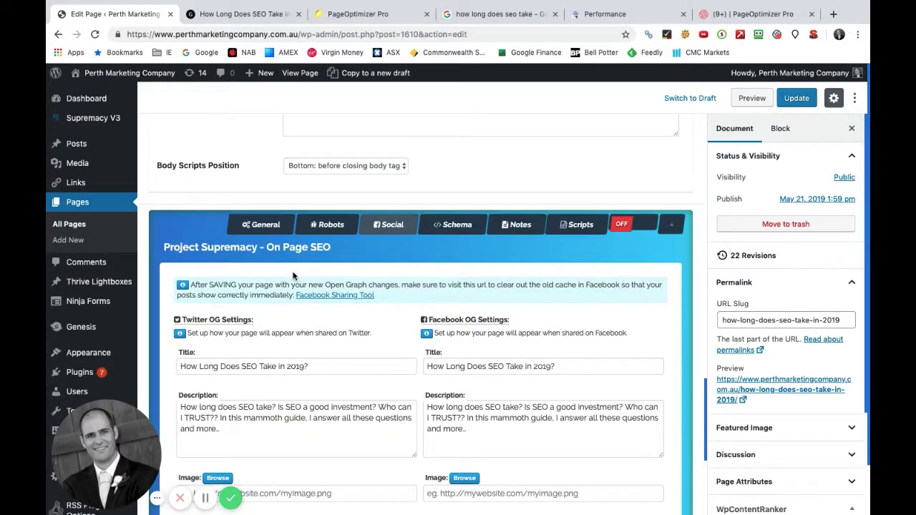
left_click(256, 224)
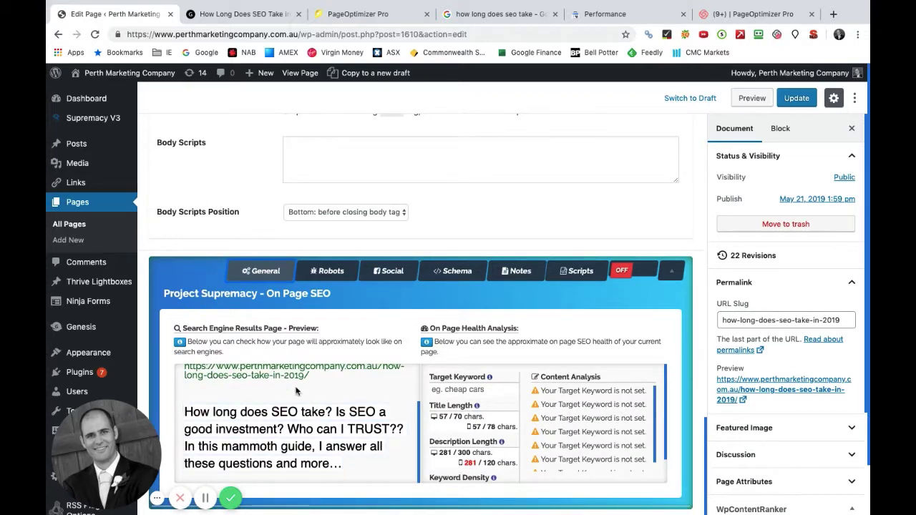
left_click(636, 275)
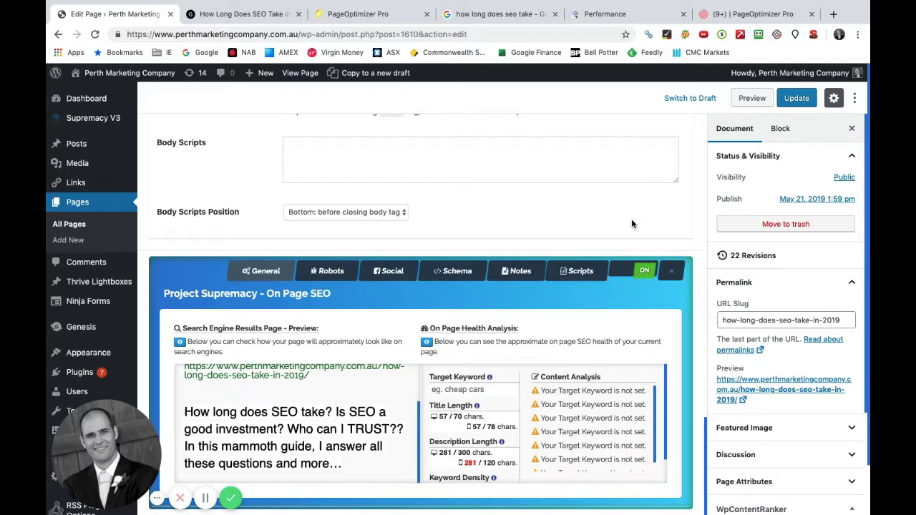
left_click(797, 99)
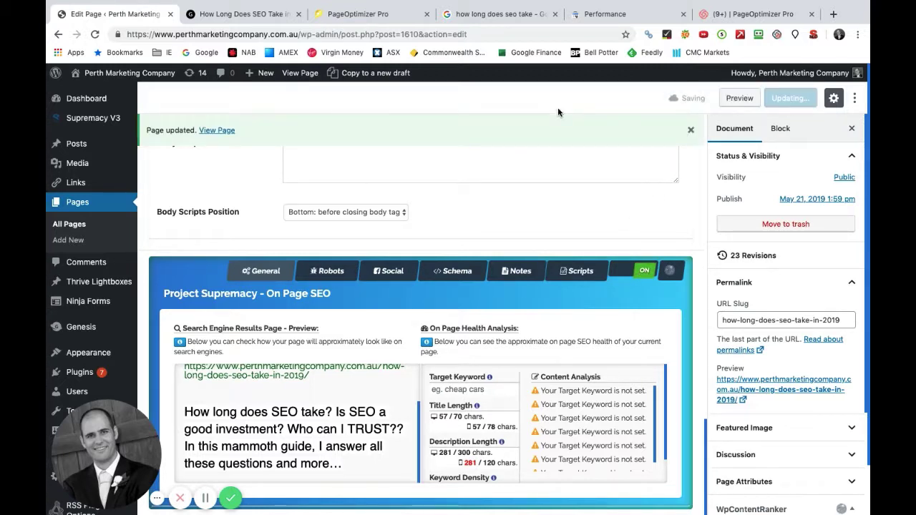
Reload the live "How Long Does SEO Take in 2019?" article and open its page source.
left_click(236, 14)
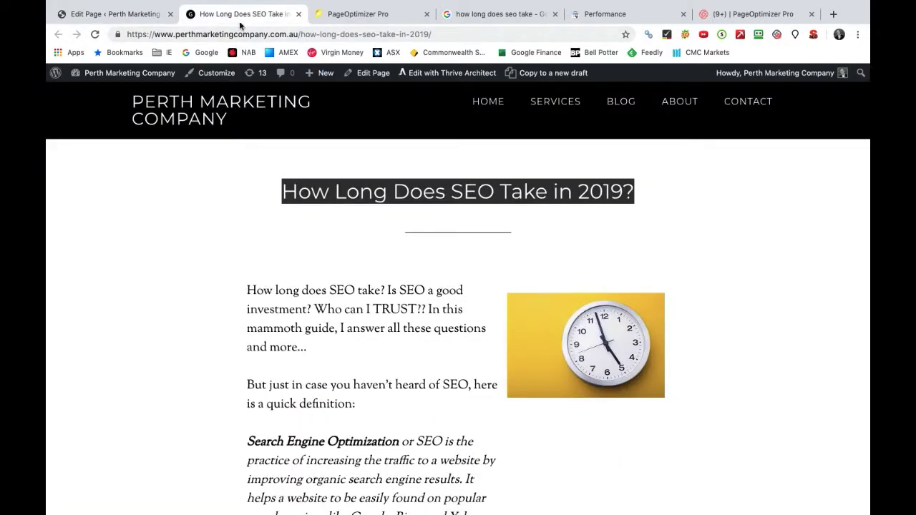
left_click(311, 35)
key("Return")
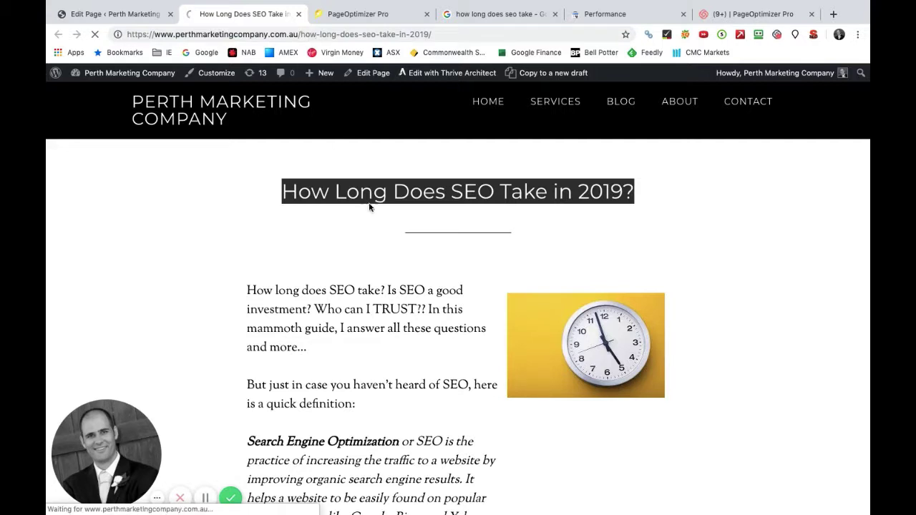
right_click(362, 351)
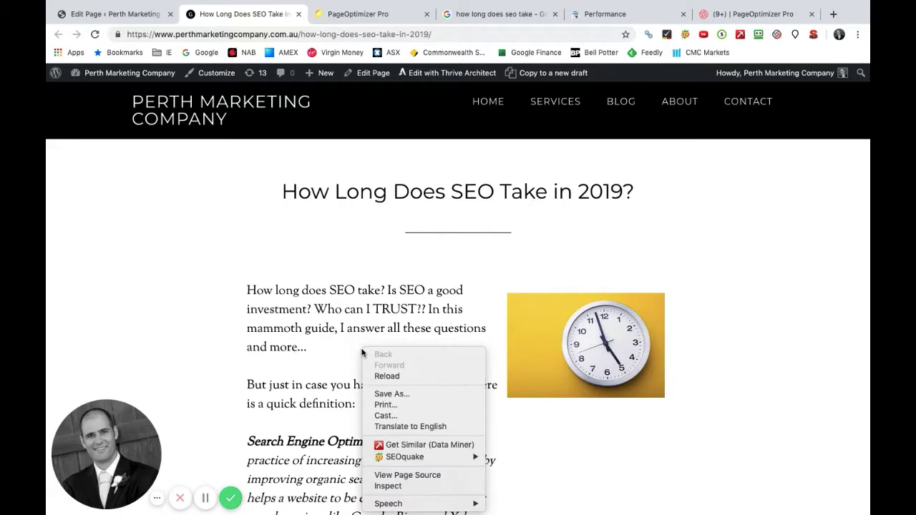
left_click(419, 476)
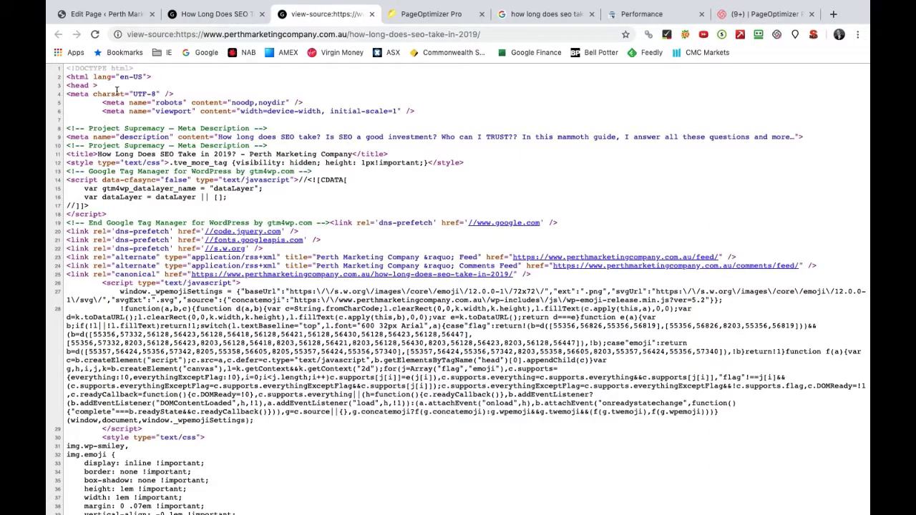
Select and copy the article's entire page source code.
left_click_drag(66, 66, 124, 131)
key("super+a")
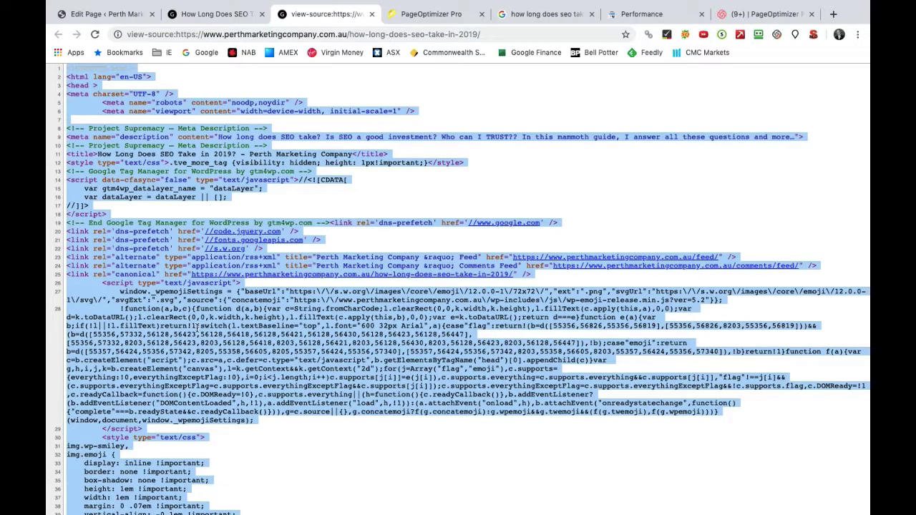
right_click(203, 346)
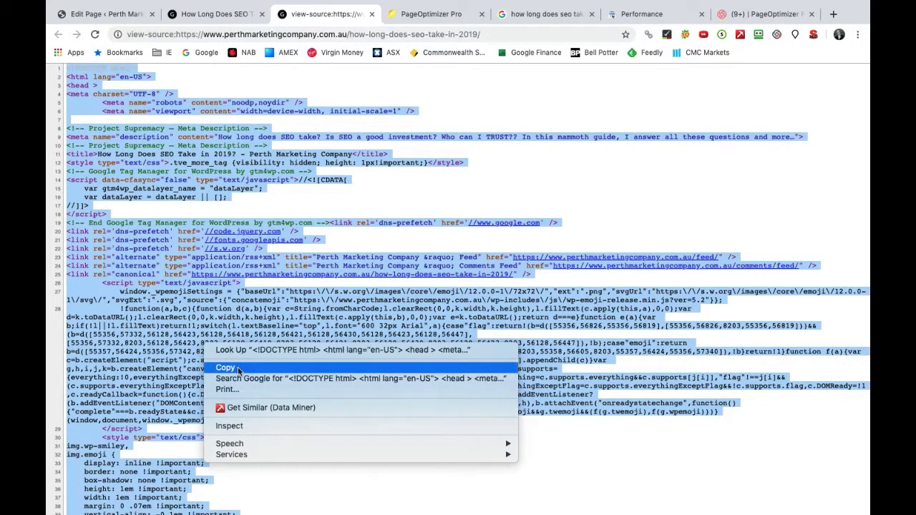
left_click(238, 378)
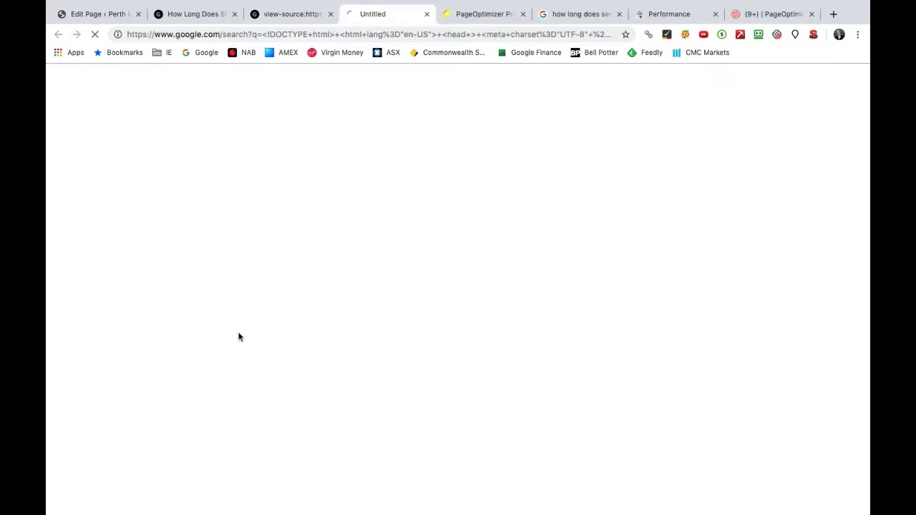
left_click(426, 14)
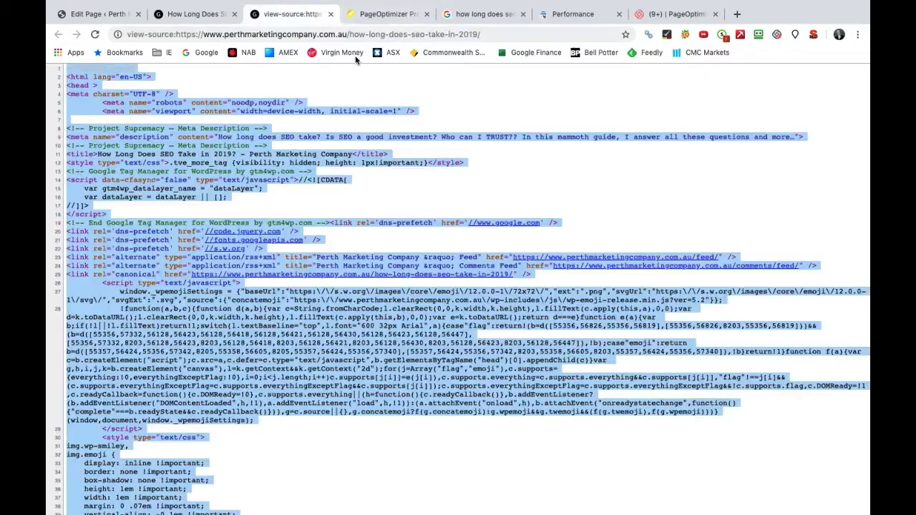
right_click(209, 316)
key("Escape")
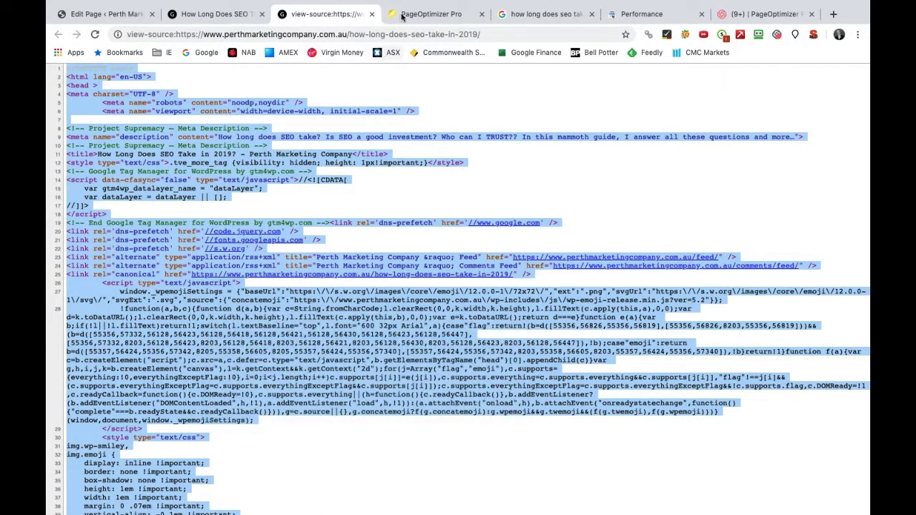
Switch to PageOptimizer Pro and open the page analysis rerun form for "how long does seo take".
left_click(407, 14)
scroll(342, 197, "up", 10)
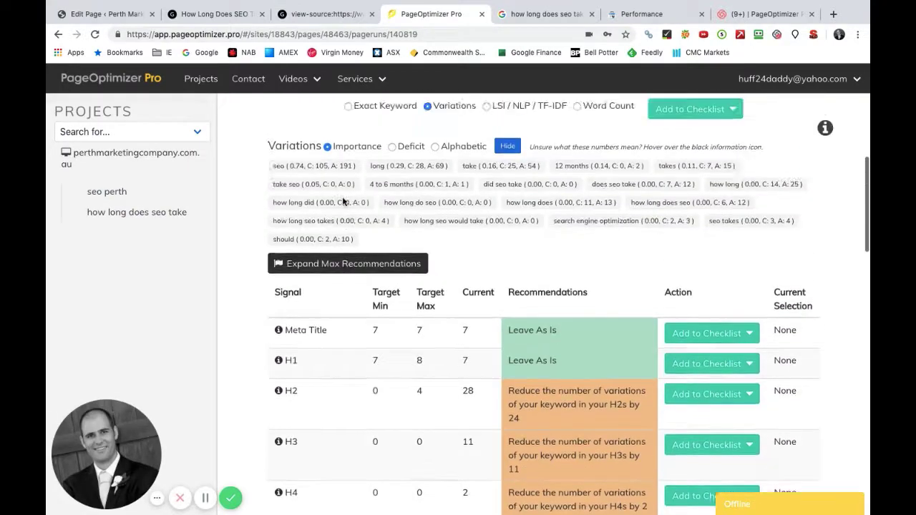
left_click(416, 359)
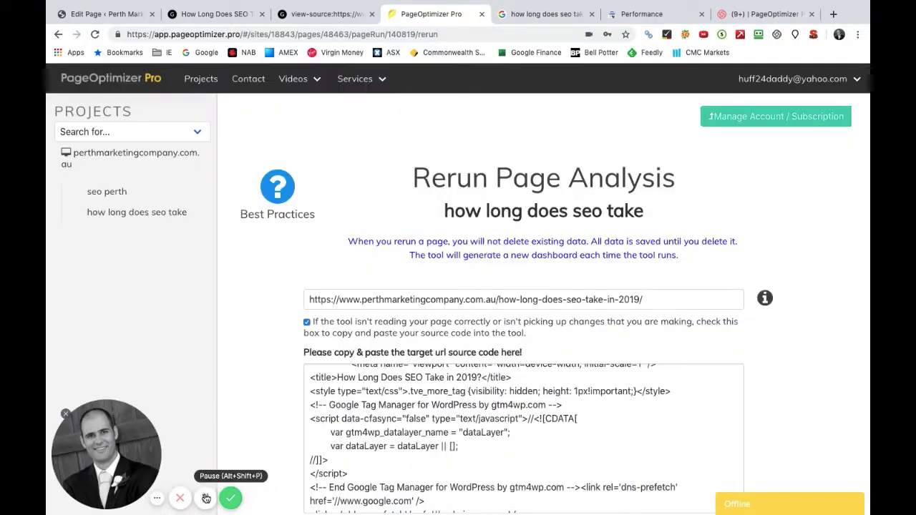
scroll(333, 390, "up", 3)
scroll(332, 390, "up", 1)
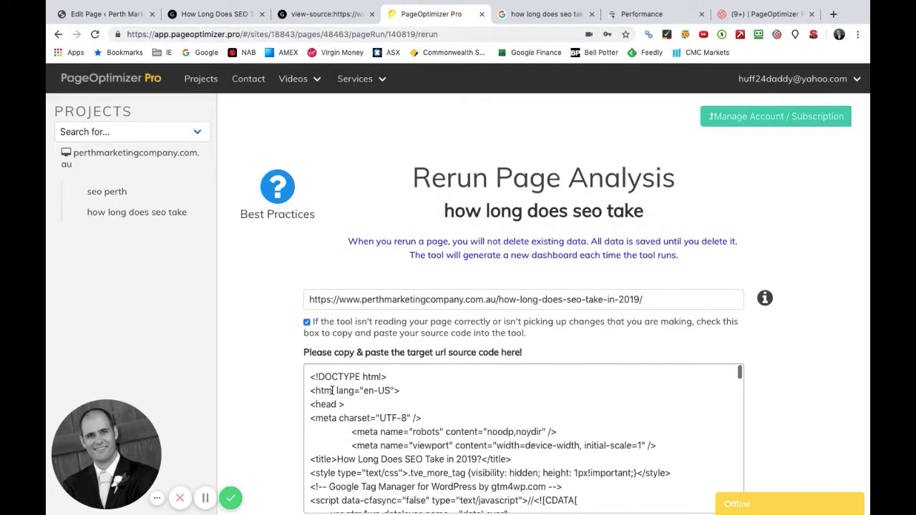
Replace the target URL's old source code with the newly copied source and submit the analysis.
left_click_drag(308, 374, 401, 512)
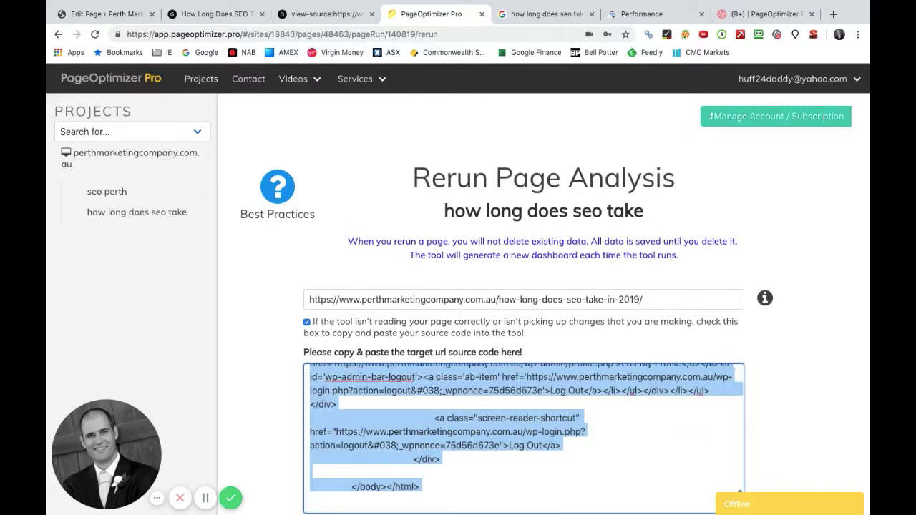
key("BackSpace")
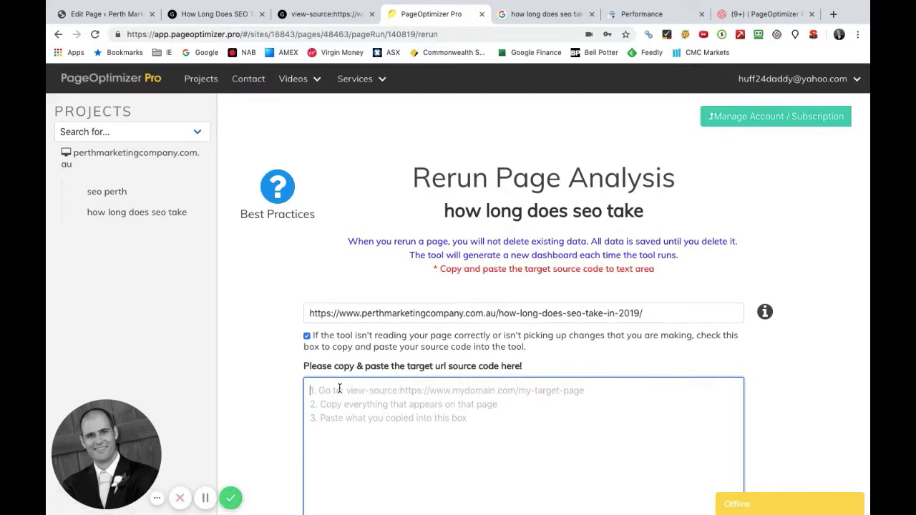
key("ctrl+v")
scroll(339, 386, "down", 10)
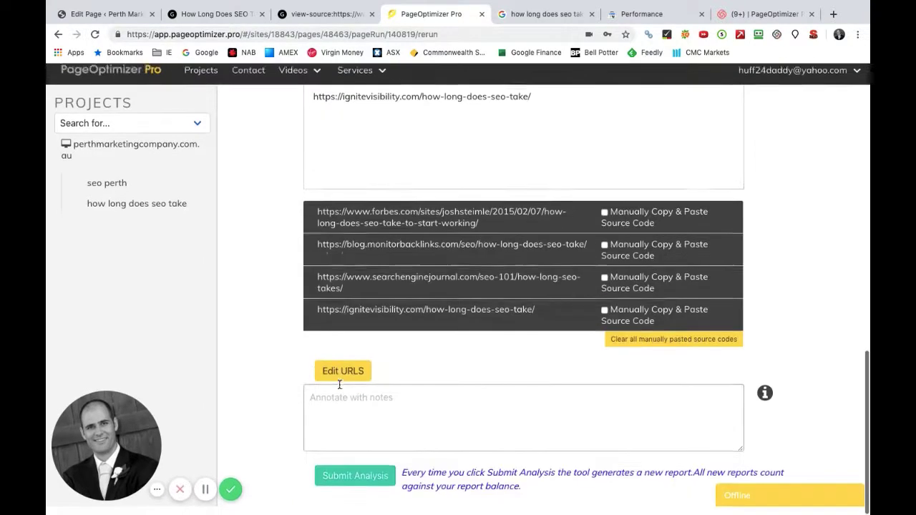
left_click(376, 485)
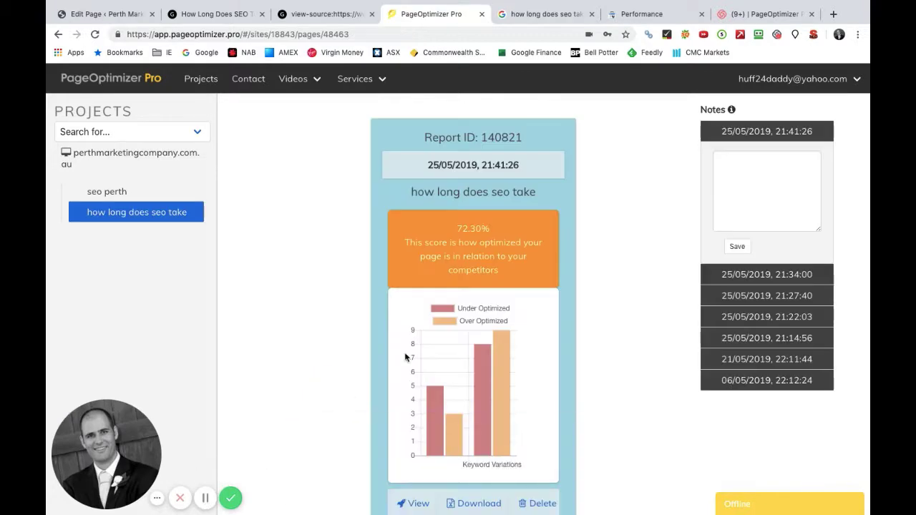
Open the 25/05/2019, 21:41:26 report for "how long does seo take" at its exact keyword recommendations.
scroll(464, 272, "down", 4)
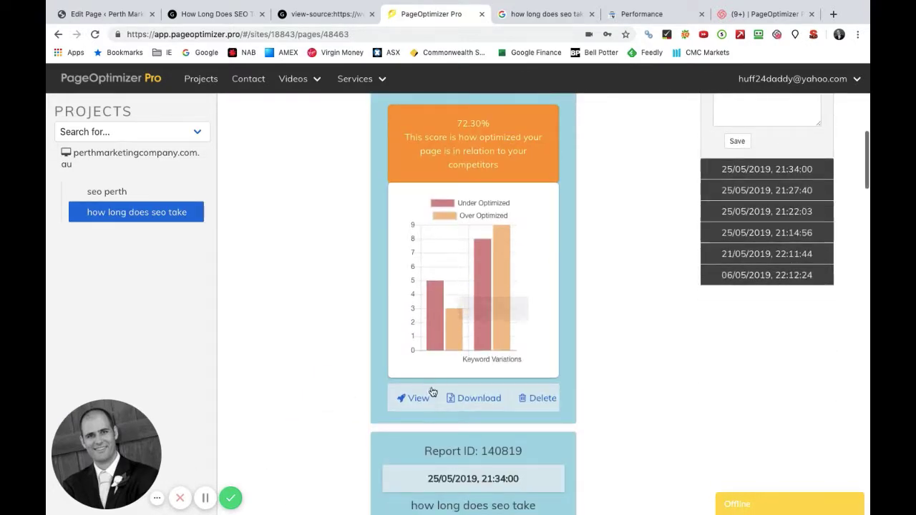
left_click(414, 405)
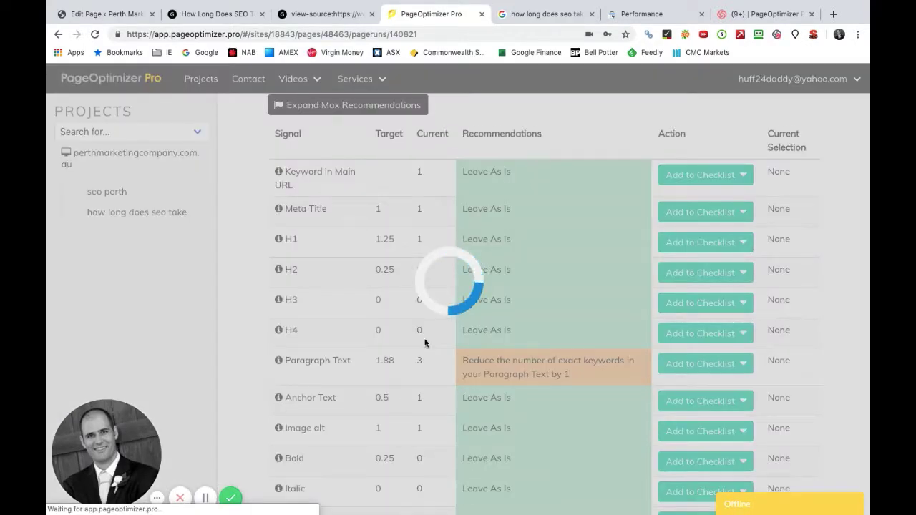
scroll(424, 343, "down", 2)
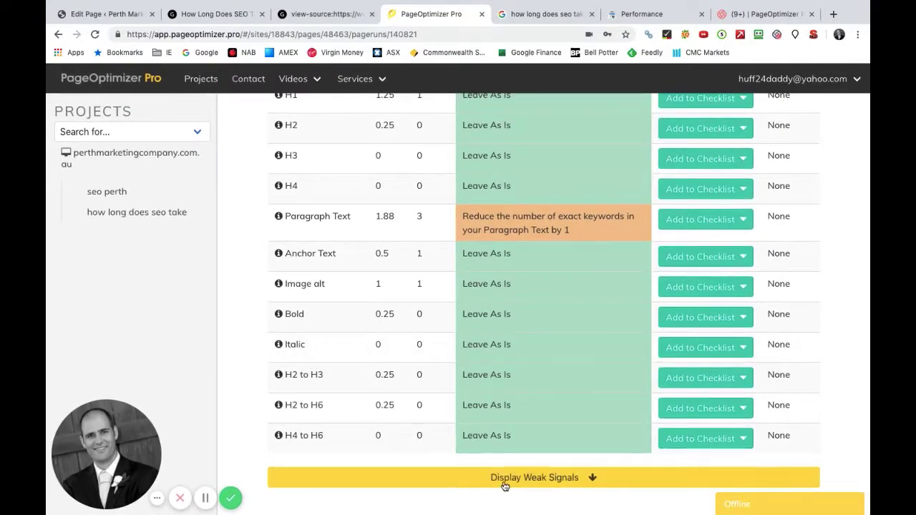
Display the weak signals and examine the exact keyword recommendations for the meta description, Open Graph, Twitter card and schema signals.
left_click(502, 468)
scroll(502, 468, "down", 4)
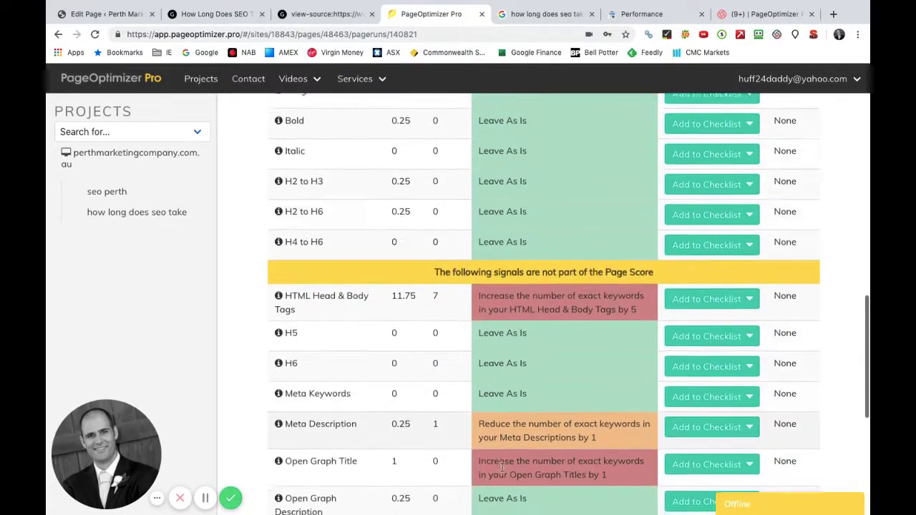
scroll(502, 467, "down", 1)
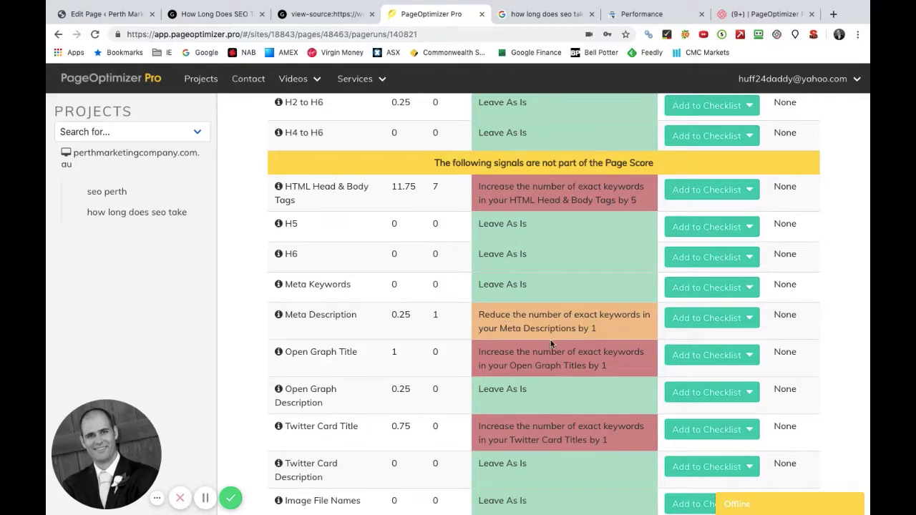
scroll(501, 329, "down", 1)
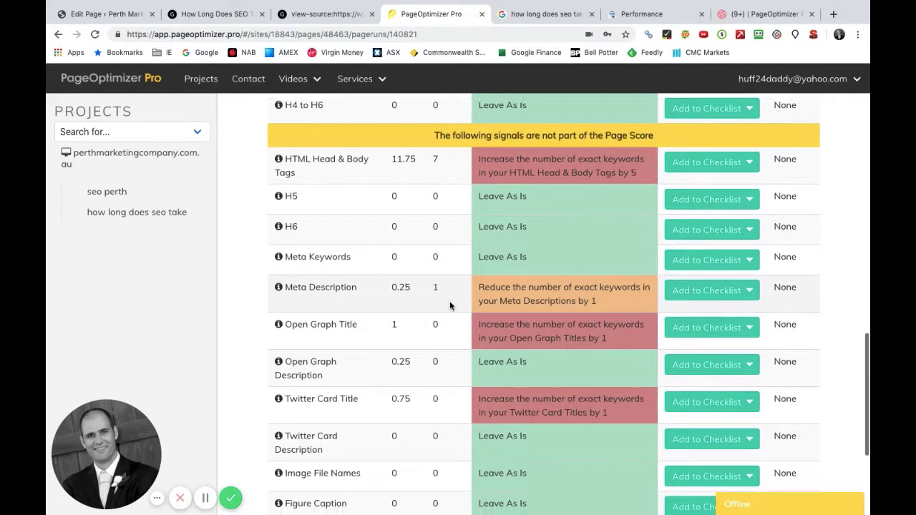
scroll(449, 301, "down", 1)
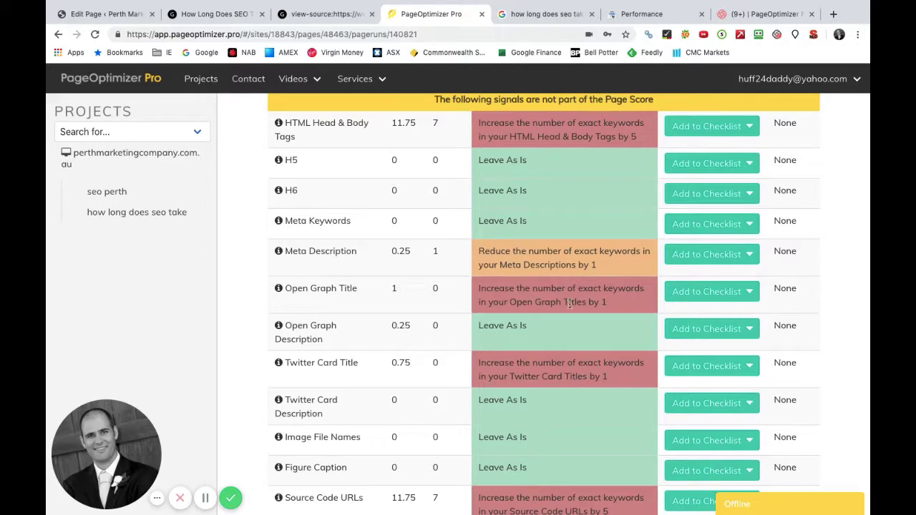
scroll(481, 317, "down", 2)
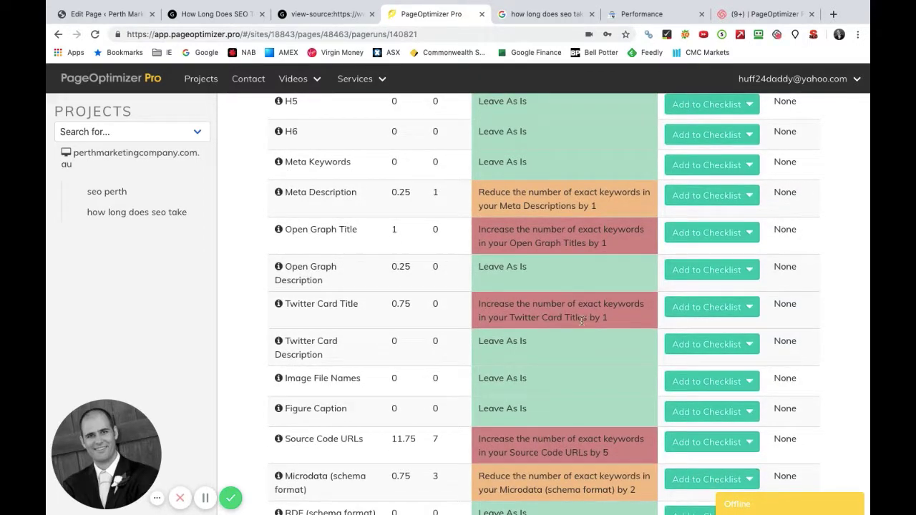
scroll(567, 331, "down", 1)
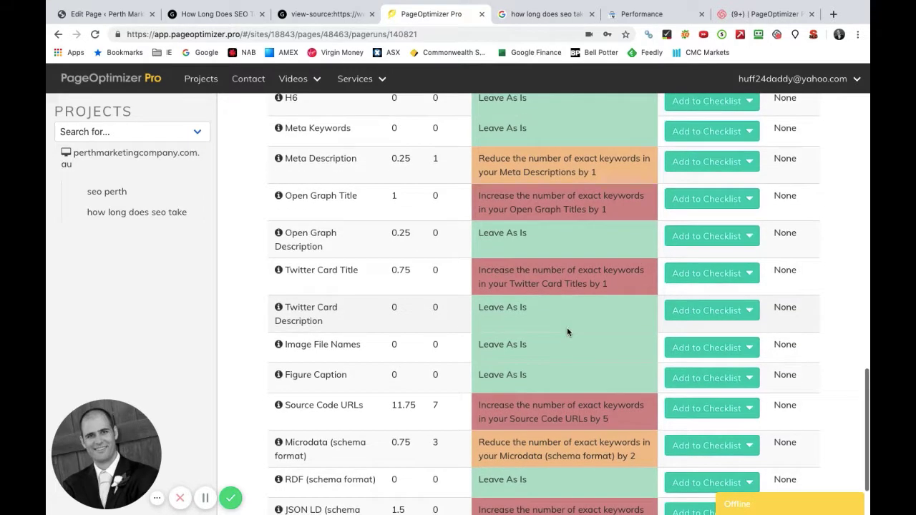
scroll(535, 274, "down", 2)
scroll(535, 274, "down", 1)
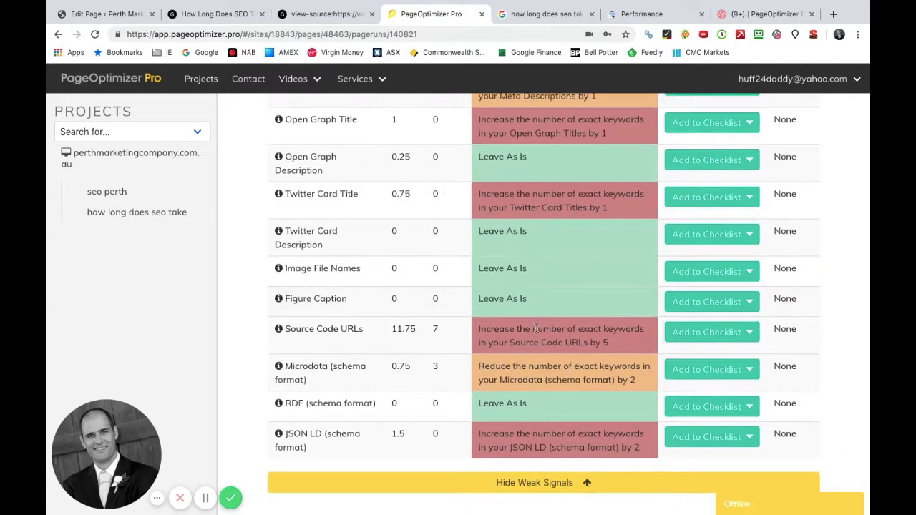
Switch the recommendations to keyword variations and review the meta description, Open Graph and Twitter card signals.
scroll(536, 226, "up", 15)
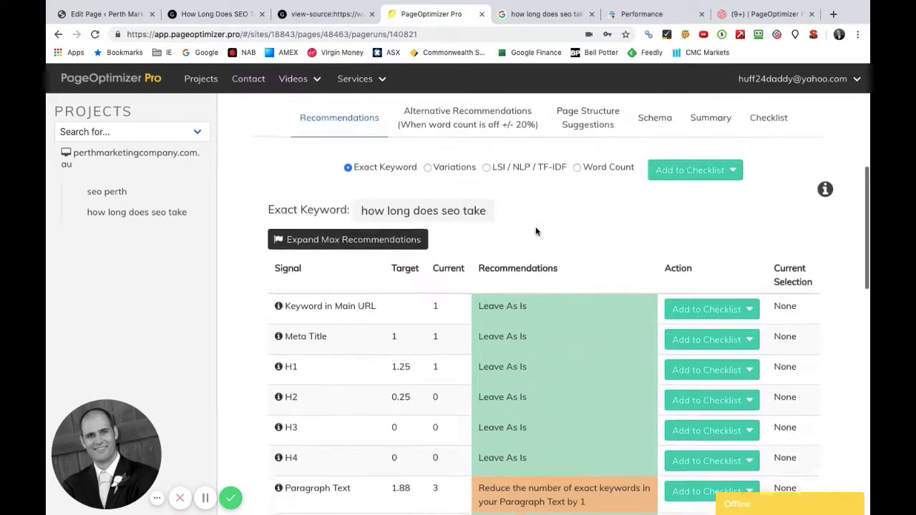
left_click(428, 210)
scroll(508, 289, "down", 6)
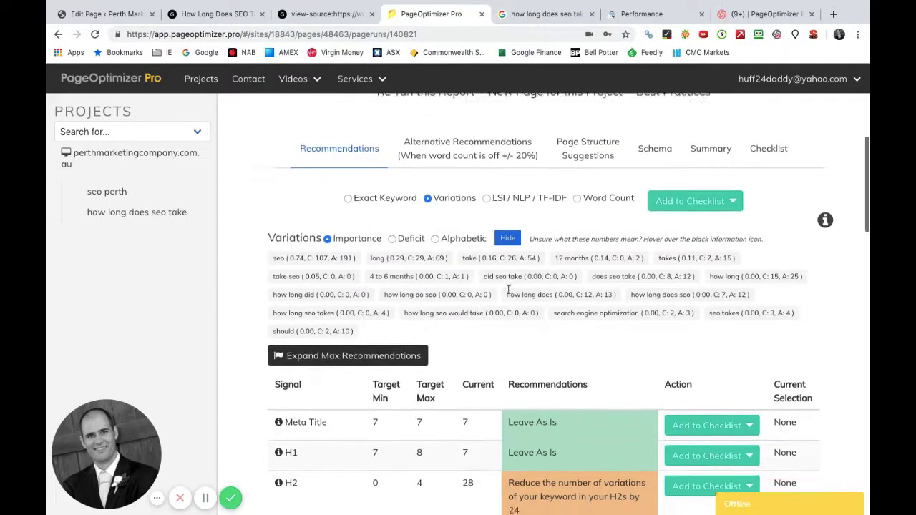
scroll(508, 290, "down", 12)
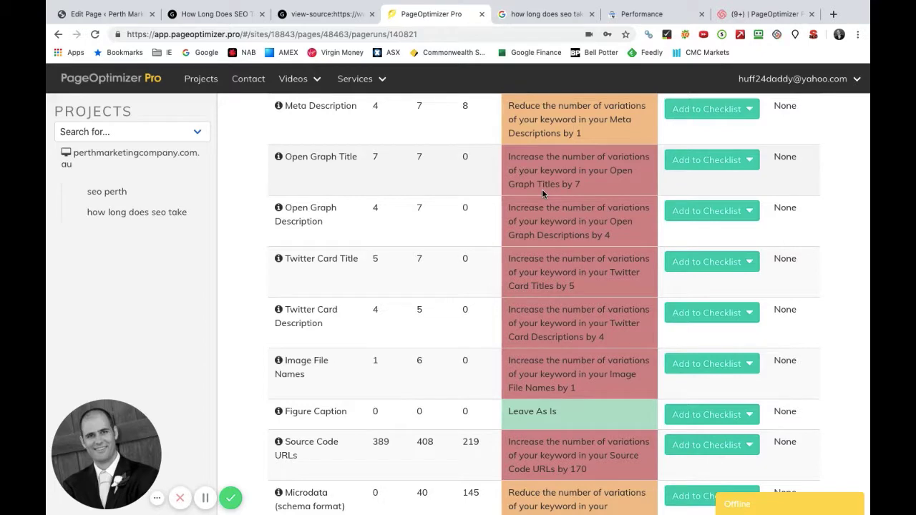
scroll(542, 189, "up", 4)
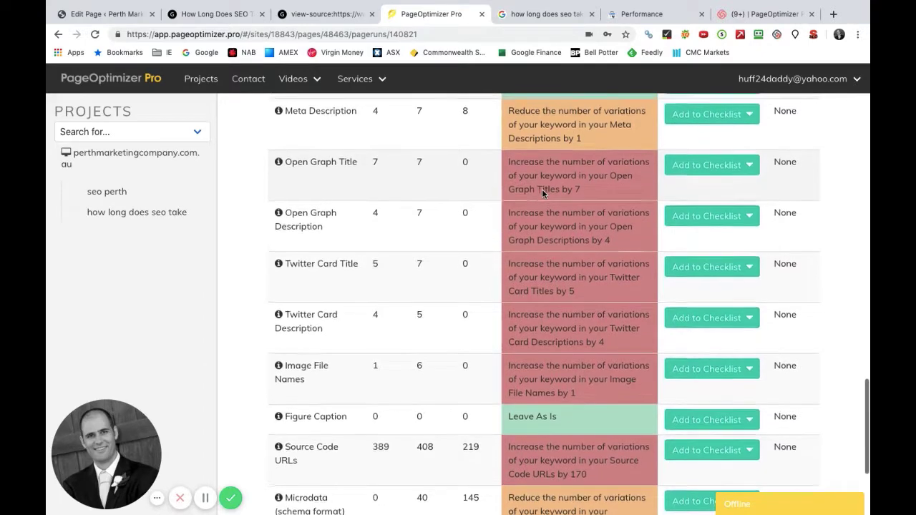
scroll(542, 189, "up", 15)
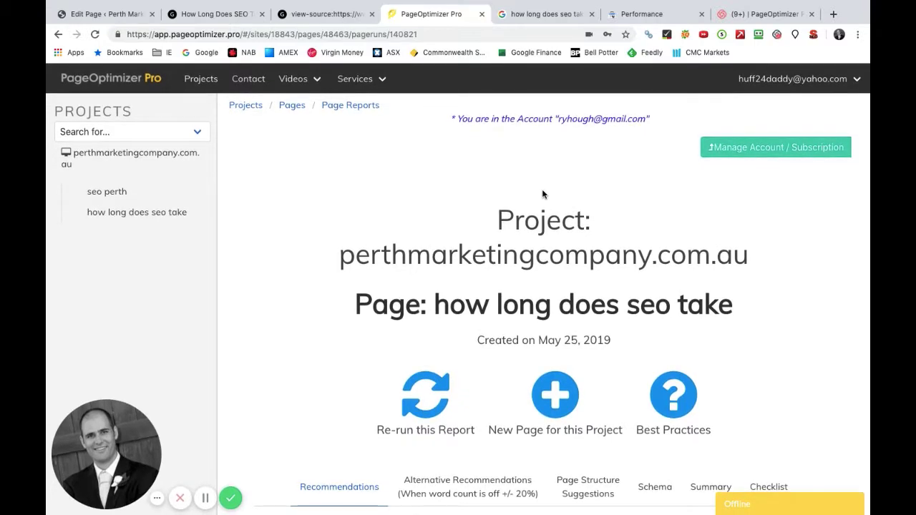
Inspect the article's page source for the meta description and Open Graph tags, checking it against the live page.
left_click(322, 15)
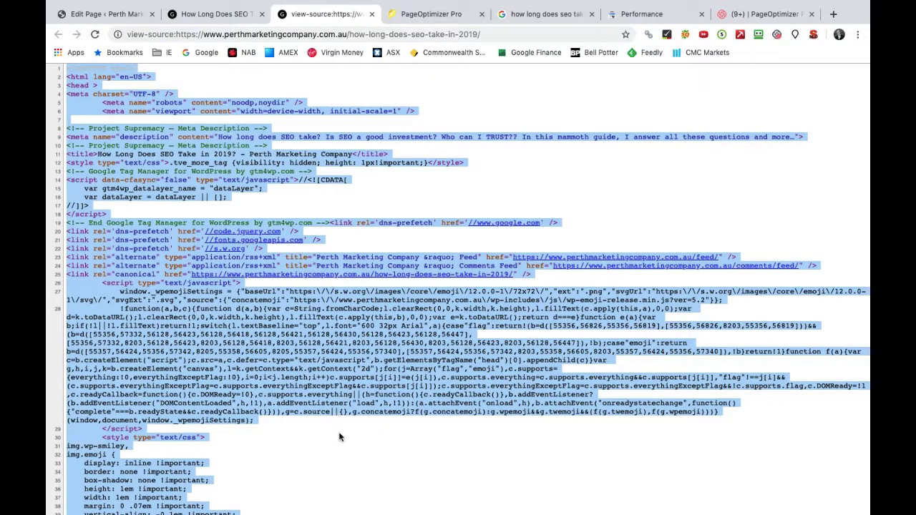
left_click(340, 436)
scroll(341, 435, "down", 10)
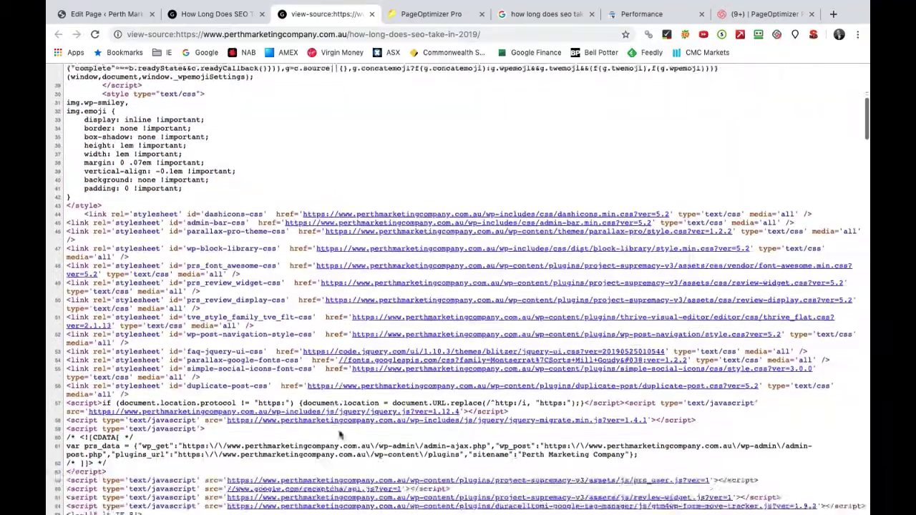
scroll(340, 435, "down", 6)
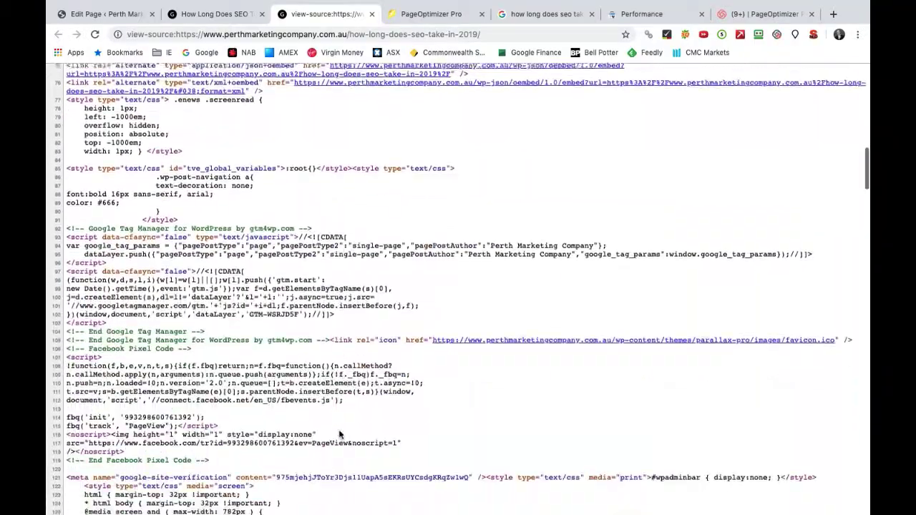
scroll(340, 435, "down", 10)
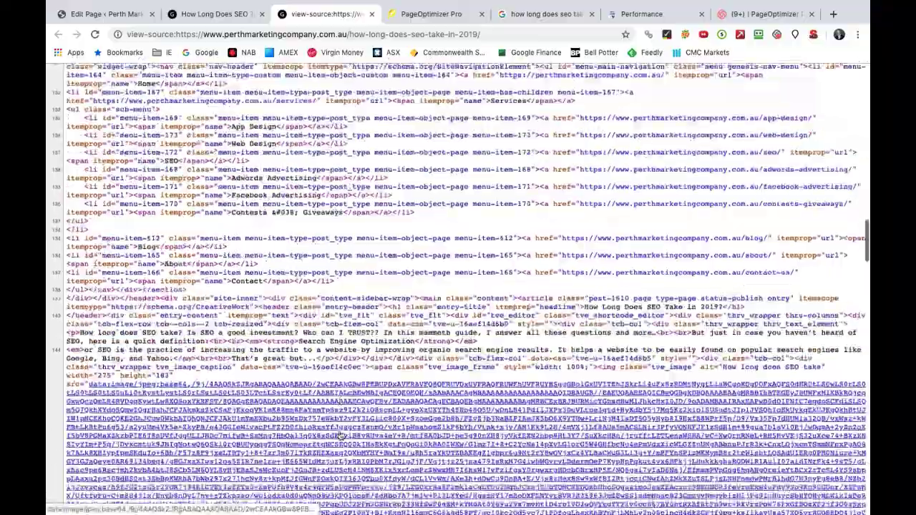
scroll(340, 435, "down", 15)
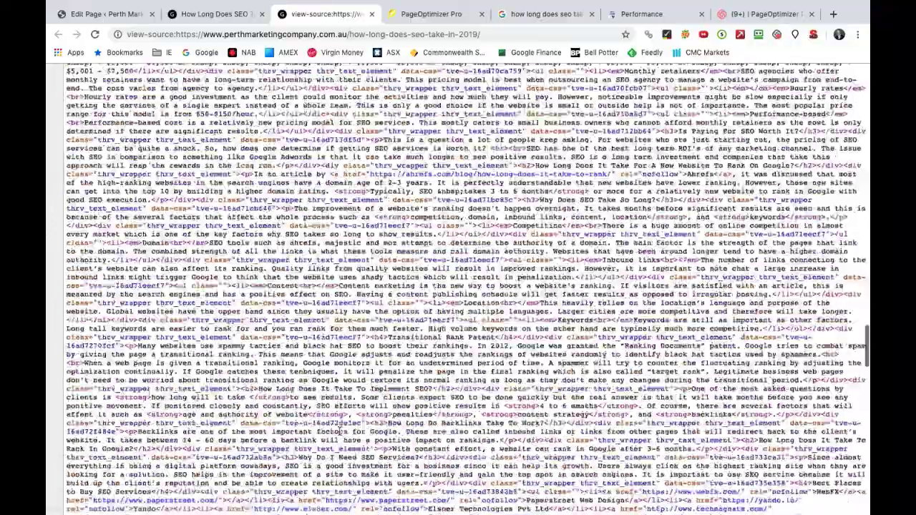
scroll(340, 429, "up", 20)
left_click(195, 13)
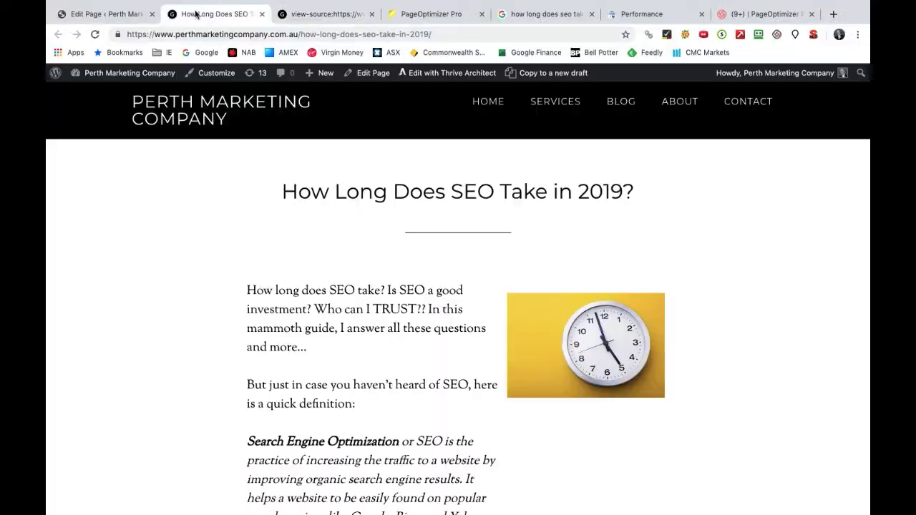
left_click(323, 14)
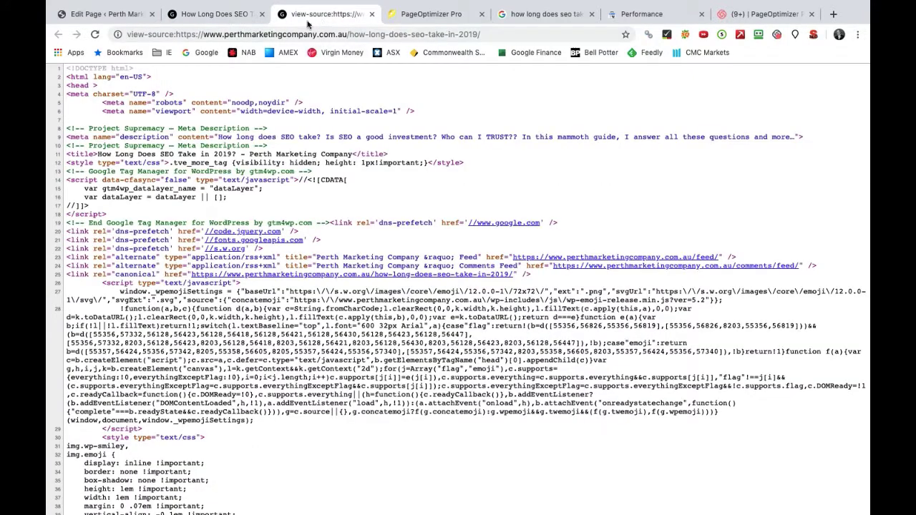
left_click(236, 15)
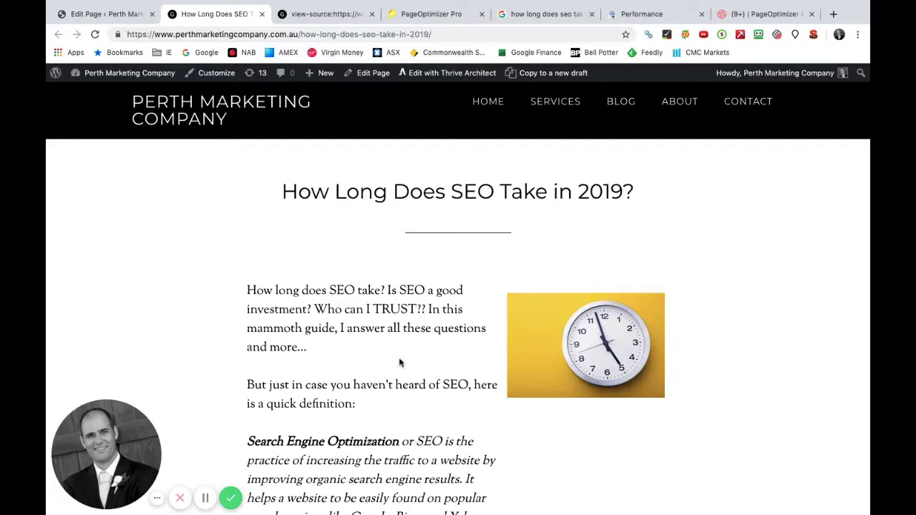
Return to the PageOptimizer Pro report and show the LSI / NLP / TF-IDF term recommendations.
left_click(417, 21)
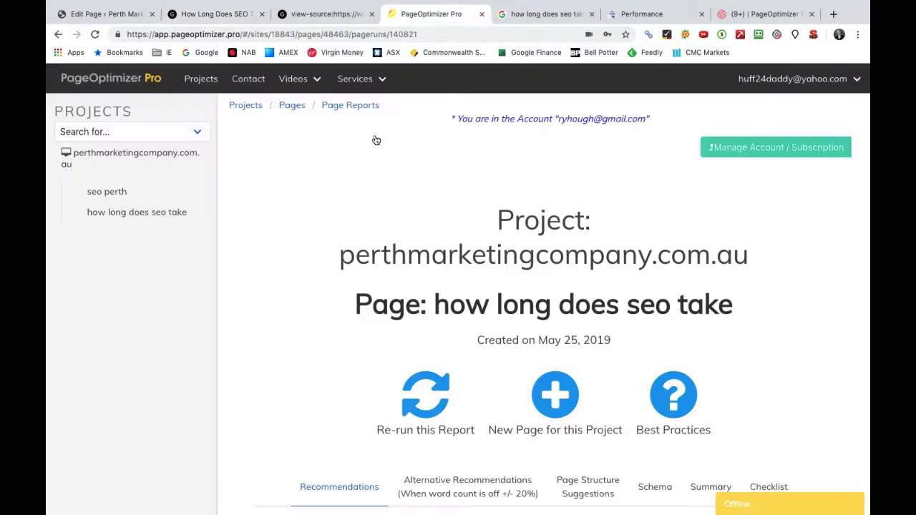
scroll(390, 237, "down", 1)
scroll(390, 238, "down", 2)
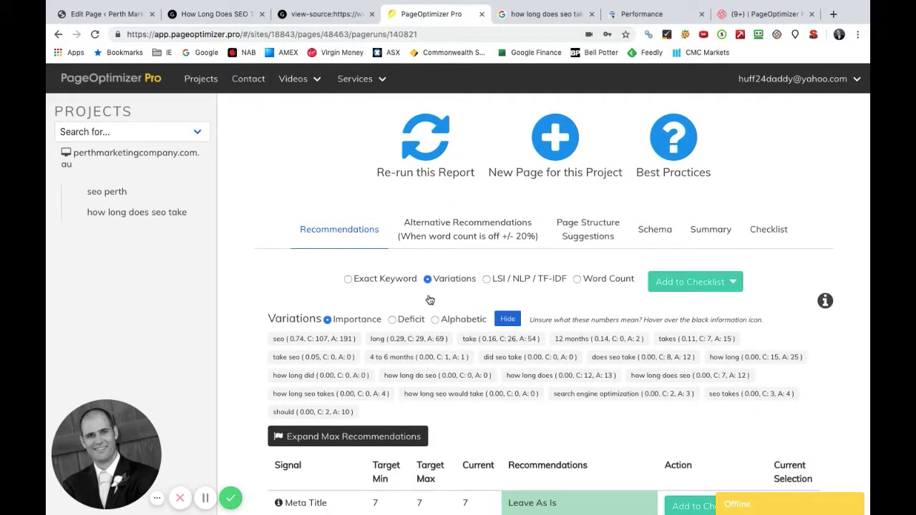
left_click(487, 280)
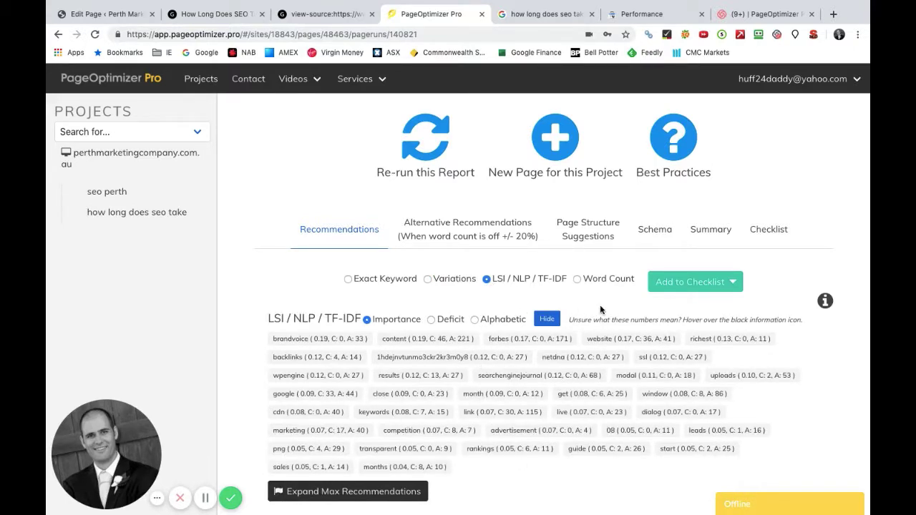
Compare the target page's schema types with the competitors' schema types in the report.
left_click(650, 236)
scroll(542, 363, "down", 2)
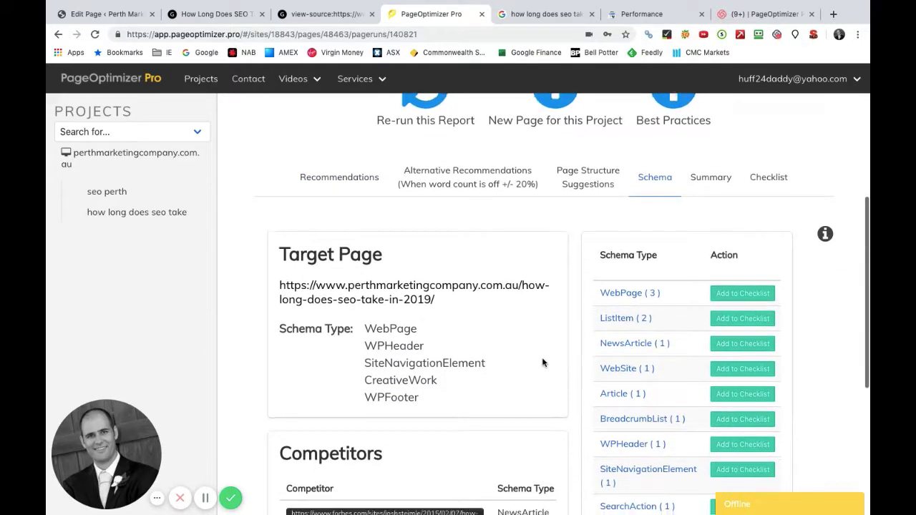
scroll(542, 363, "down", 5)
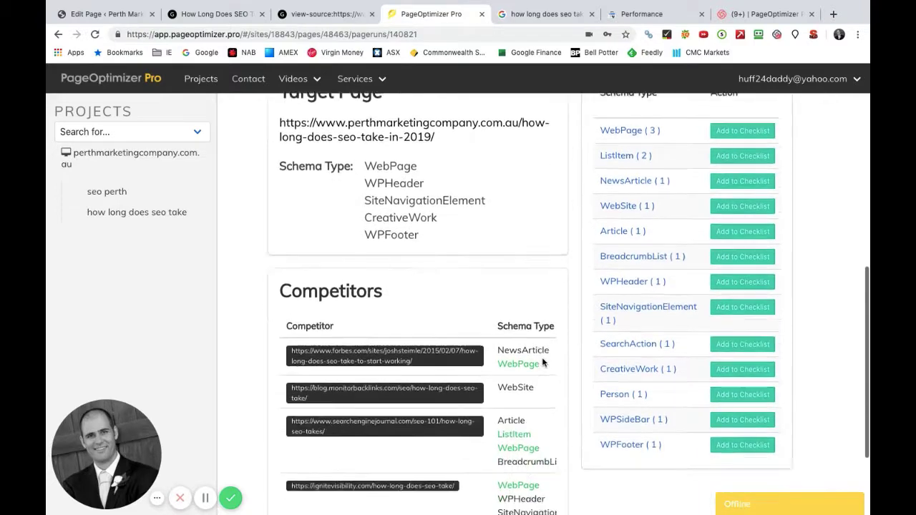
scroll(542, 363, "down", 4)
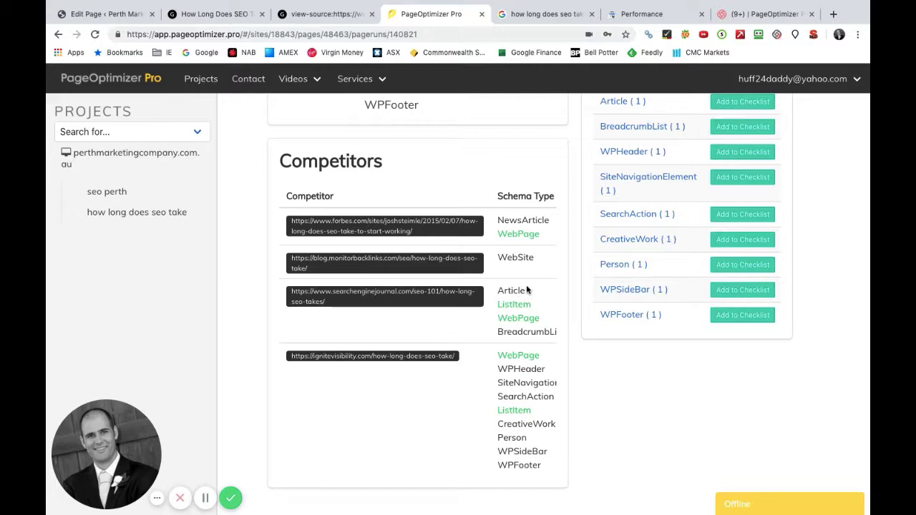
scroll(526, 288, "up", 3)
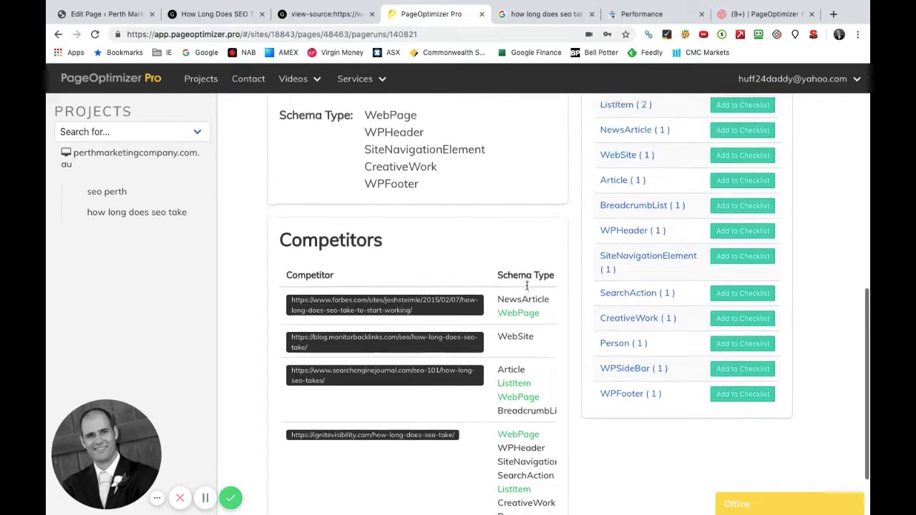
scroll(527, 284, "up", 3)
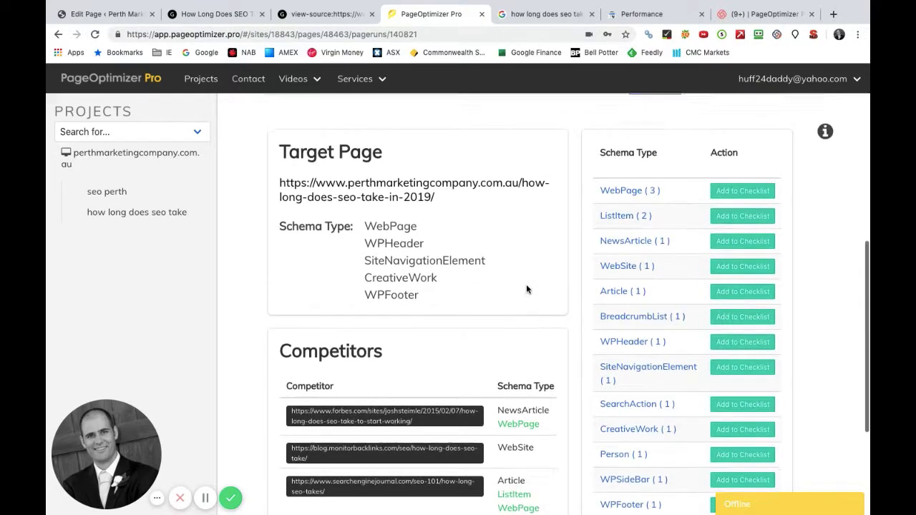
scroll(443, 239, "up", 10)
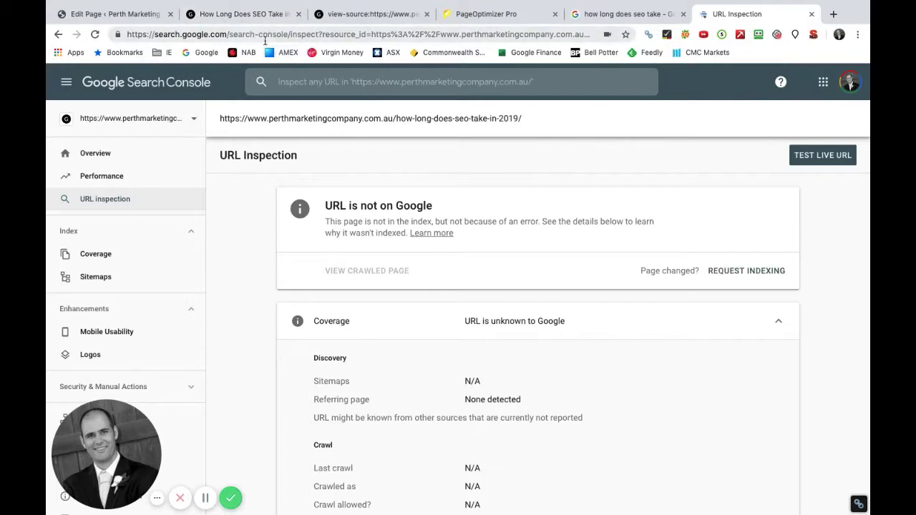
Check the live article's address and its Google Search Console URL inspection, and request indexing for the how-long-does-seo-take-in-2019 page.
left_click(246, 19)
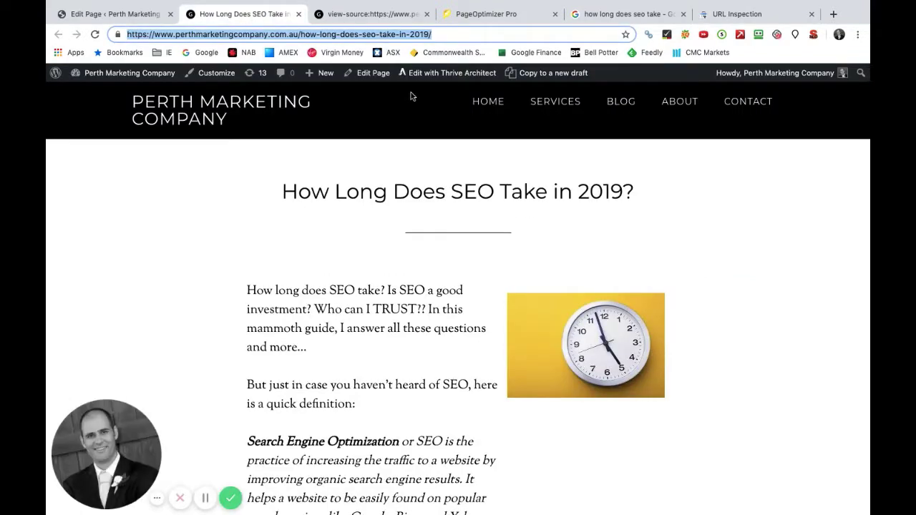
left_click(728, 16)
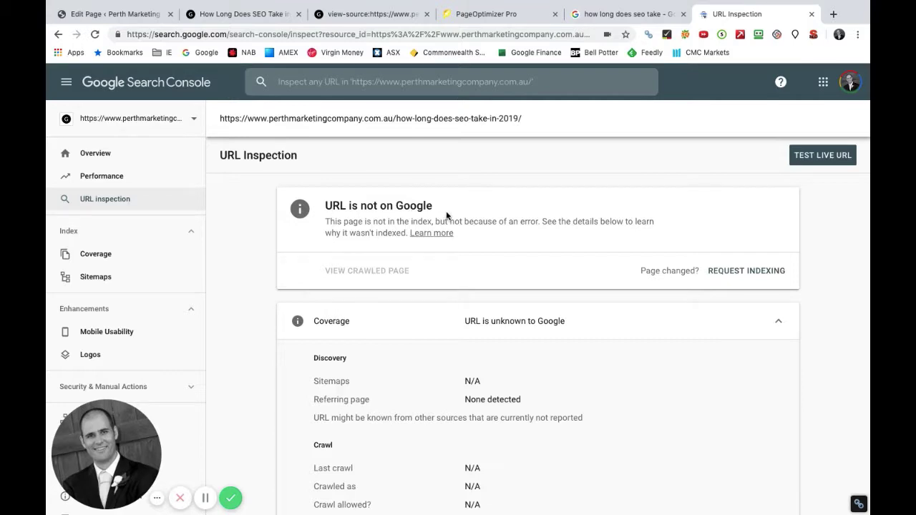
scroll(513, 348, "down", 3)
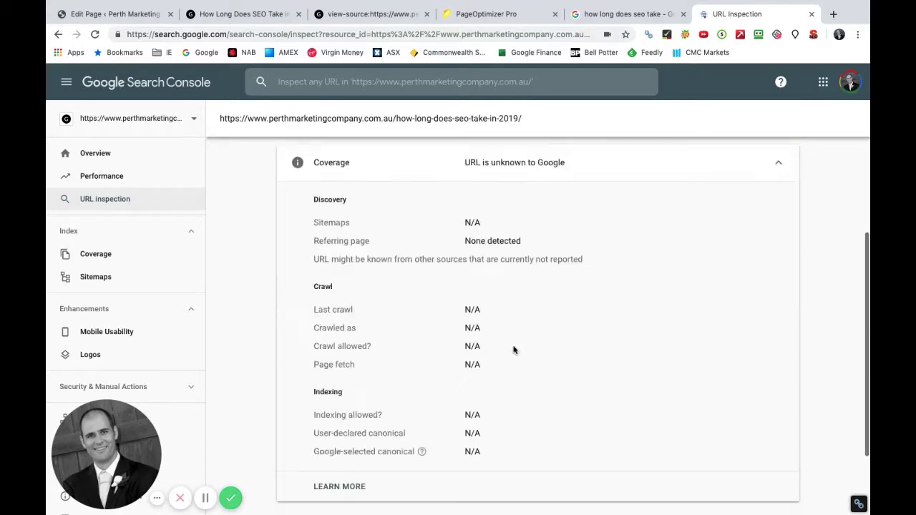
scroll(513, 348, "up", 3)
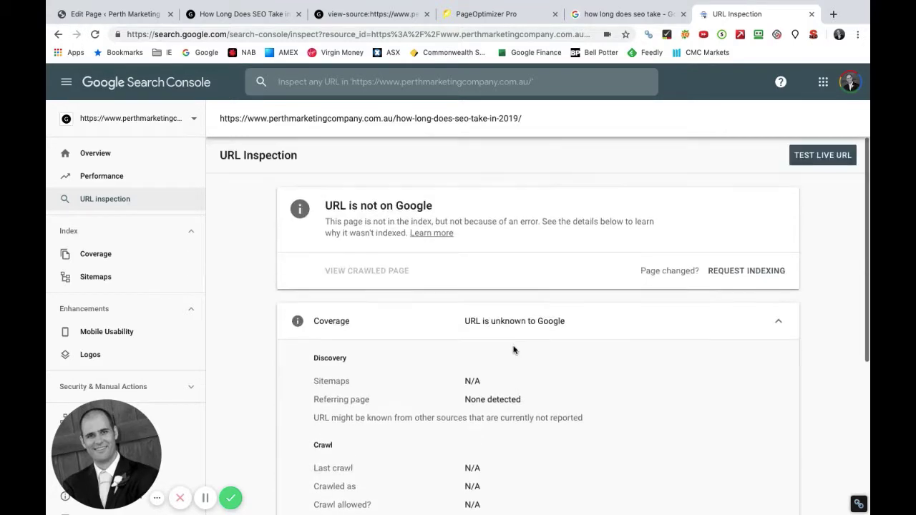
left_click(759, 272)
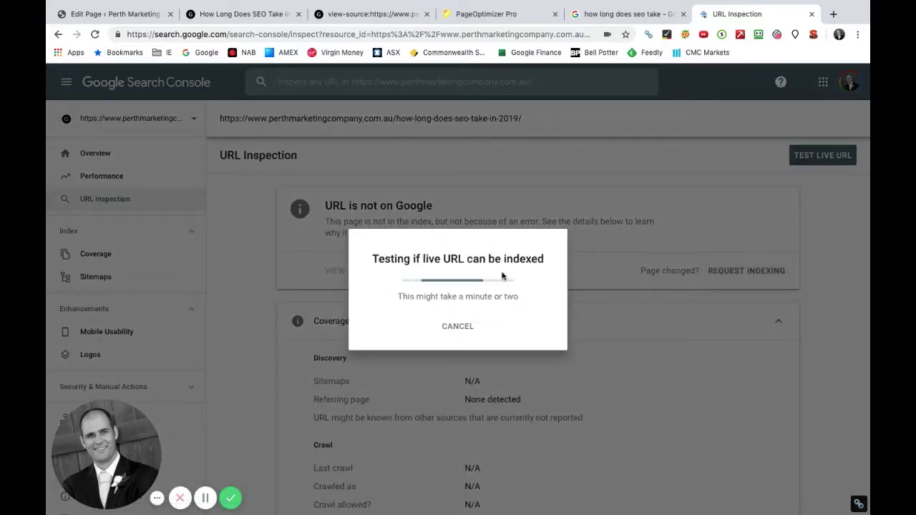